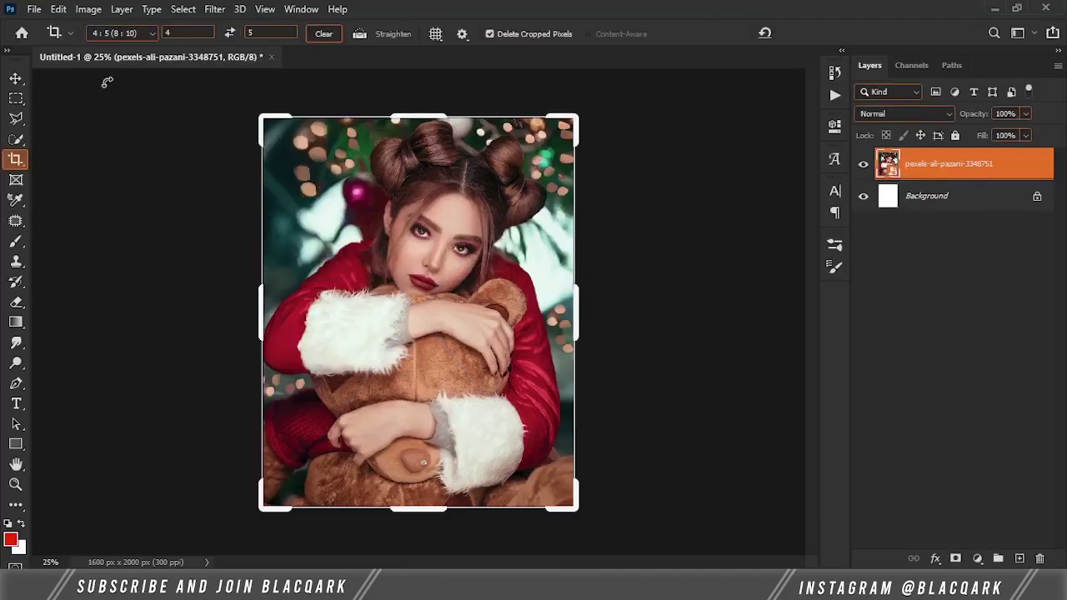
# Step: Auto-select the girl and teddy bear, then subtract stray background near the arms
pyautogui.press('w')
pyautogui.click(451, 32)
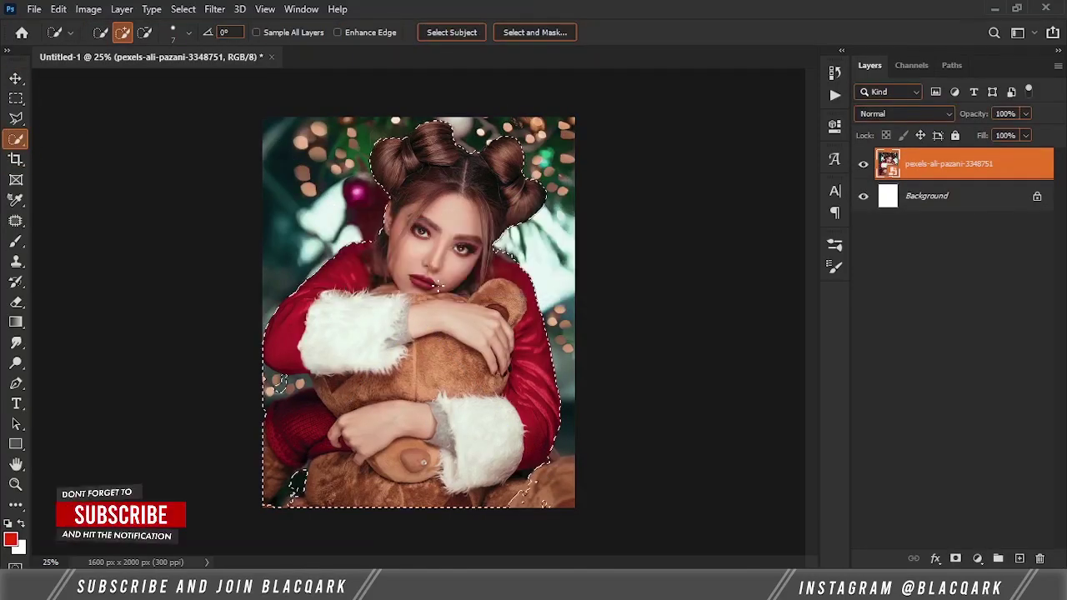
pyautogui.hotkey('ctrl', '+')
pyautogui.scroll(-3, 238, 336)
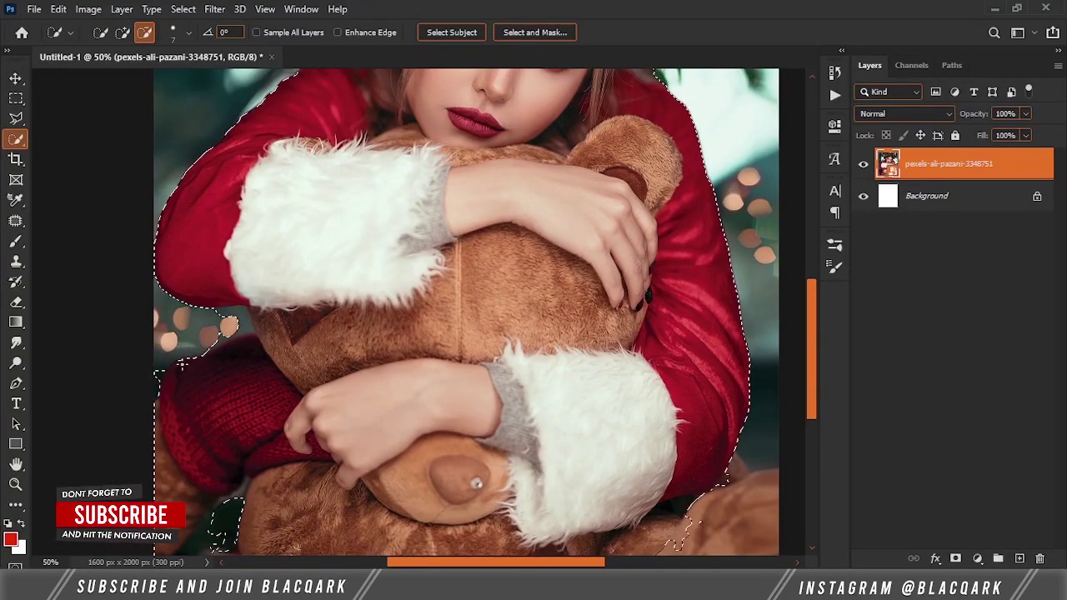
pyautogui.moveTo(238, 336); pyautogui.dragTo(250, 508)
pyautogui.scroll(-2, 719, 458)
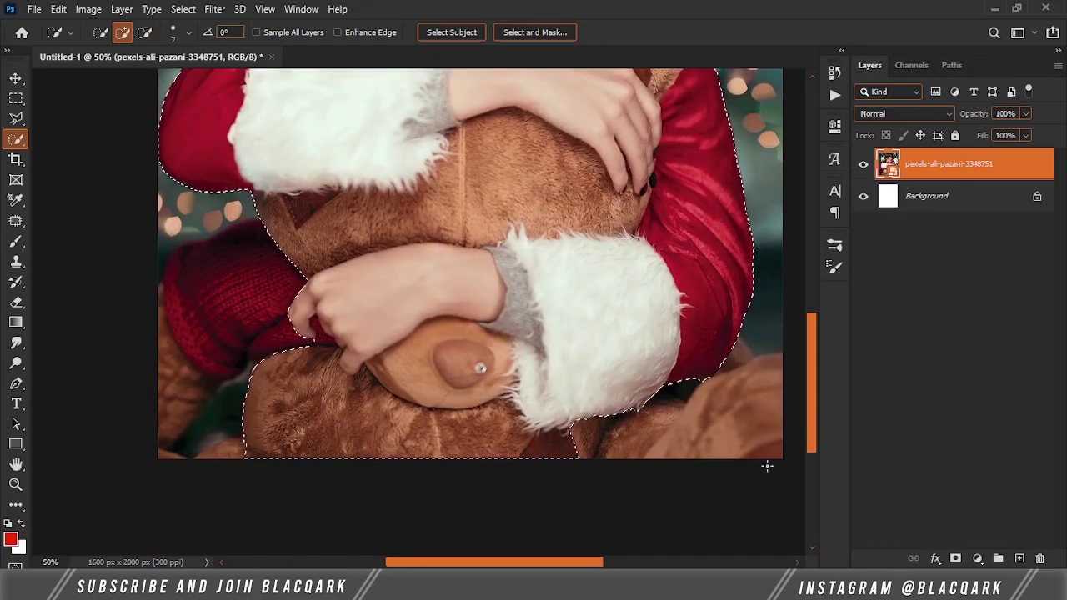
pyautogui.scroll(-2, 767, 465)
pyautogui.scroll(3, 543, 233)
# Step: Lasso away leftover background beside the hair and shoulder, then enter Select and Mask
pyautogui.press('l')
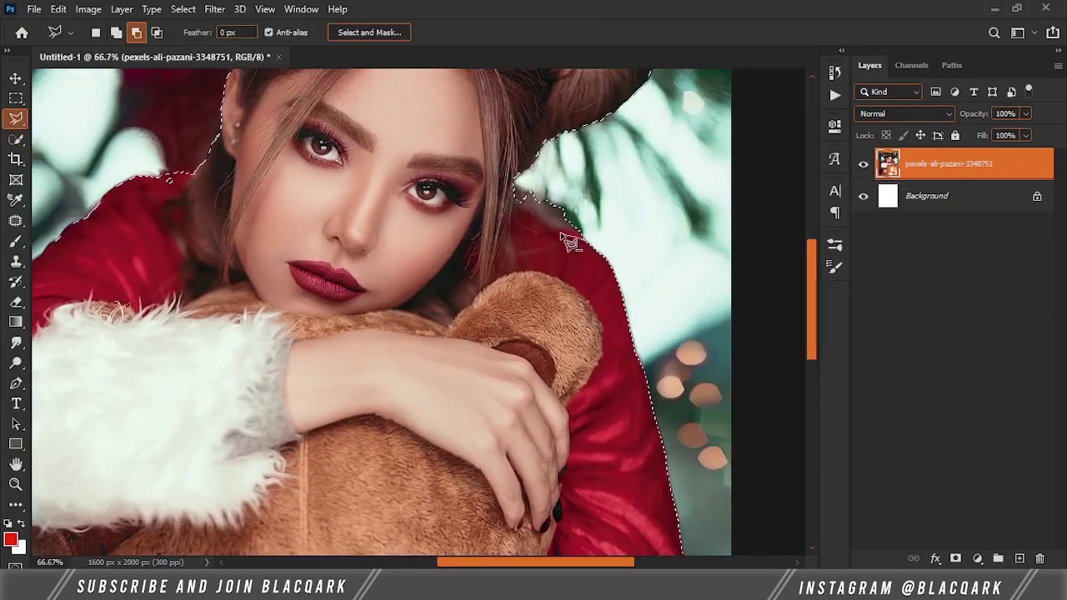
pyautogui.moveTo(514, 190)
pyautogui.mouseDown()
pyautogui.moveTo(521, 219)
pyautogui.moveTo(515, 200)
pyautogui.mouseUp()
pyautogui.moveTo(533, 308); pyautogui.dragTo(515, 333)
pyautogui.scroll(5, 515, 333)
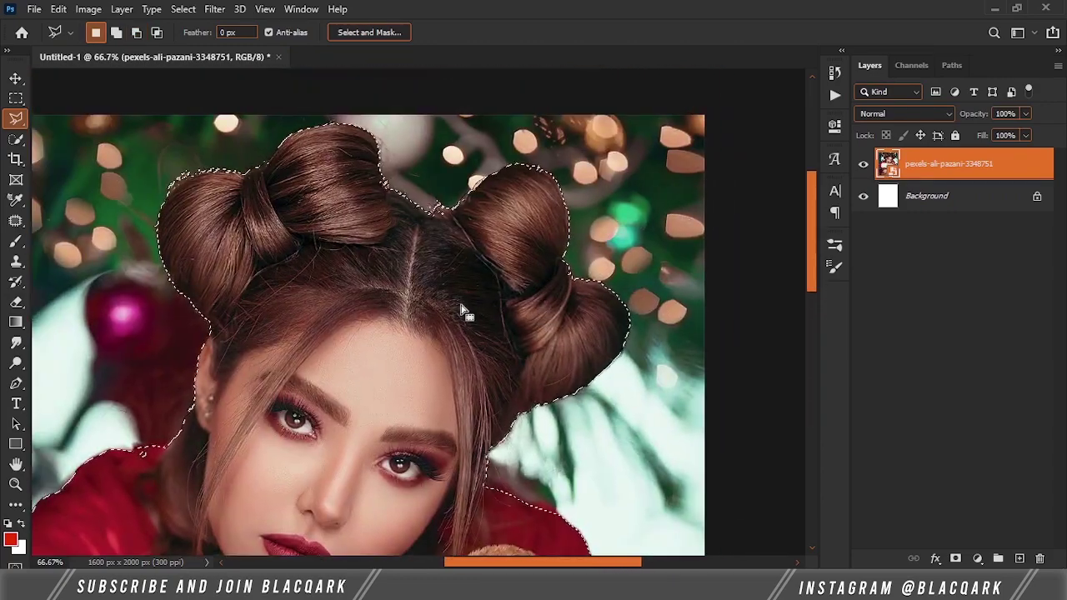
pyautogui.press('w')
pyautogui.click(548, 31)
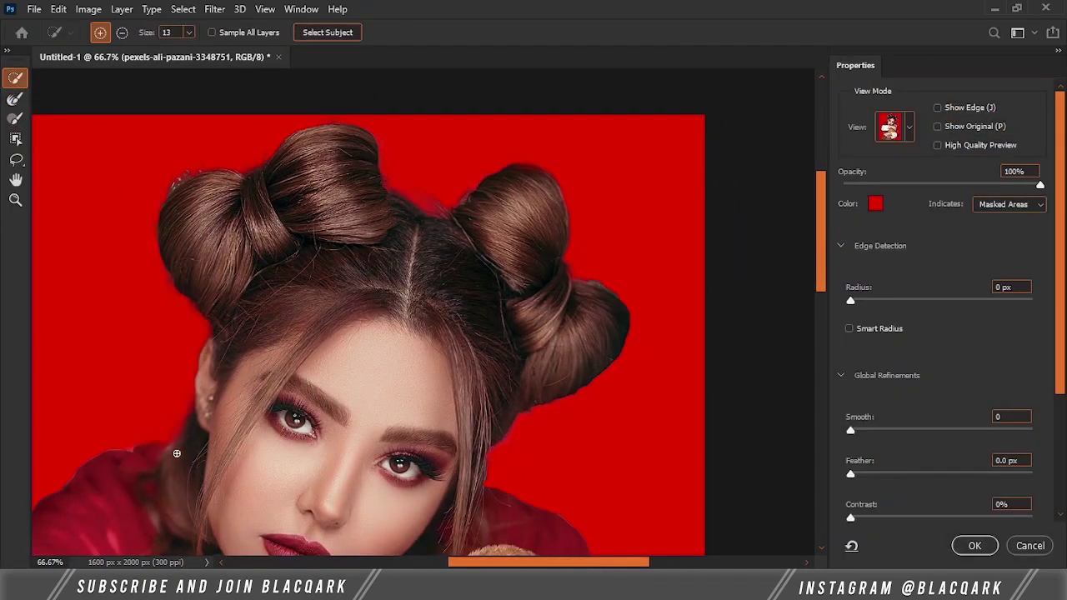
# Step: Refine the hair edges with the Refine Edge Brush and output a layer mask
pyautogui.press('r')
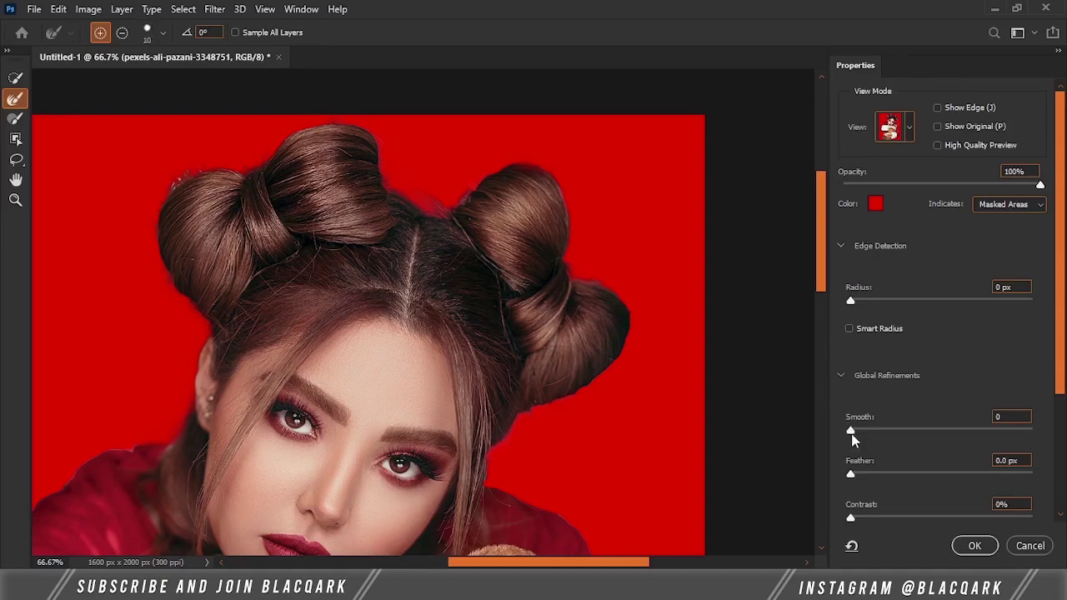
pyautogui.hotkey('ctrl', '-')
pyautogui.hotkey('ctrl', '-')
pyautogui.hotkey('ctrl', '-')
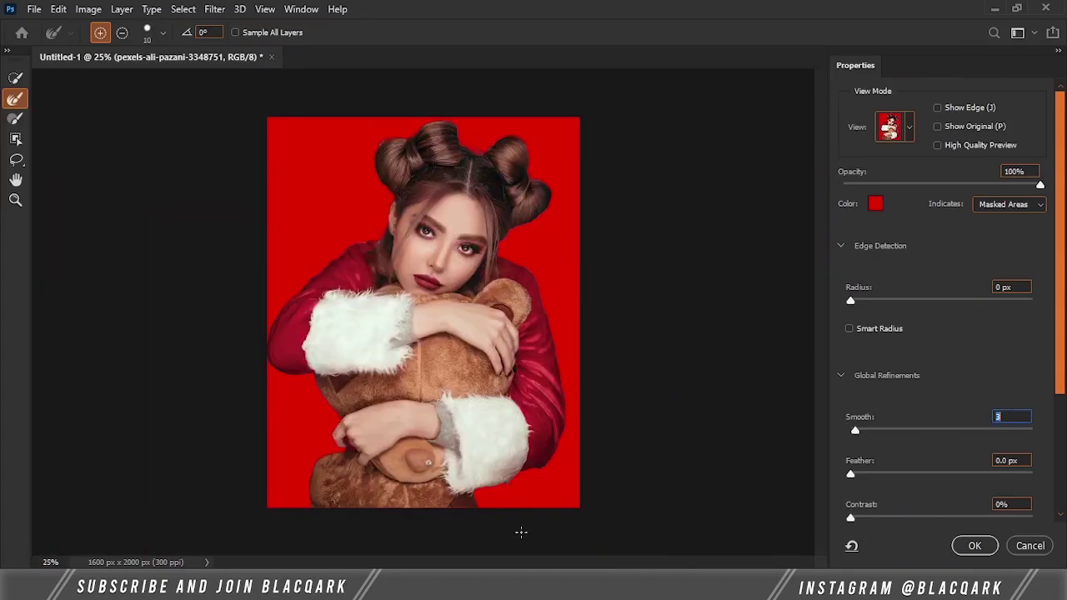
pyautogui.click(974, 545)
pyautogui.hotkey('ctrl', '+')
pyautogui.hotkey('ctrl', '+')
pyautogui.hotkey('ctrl', '+')
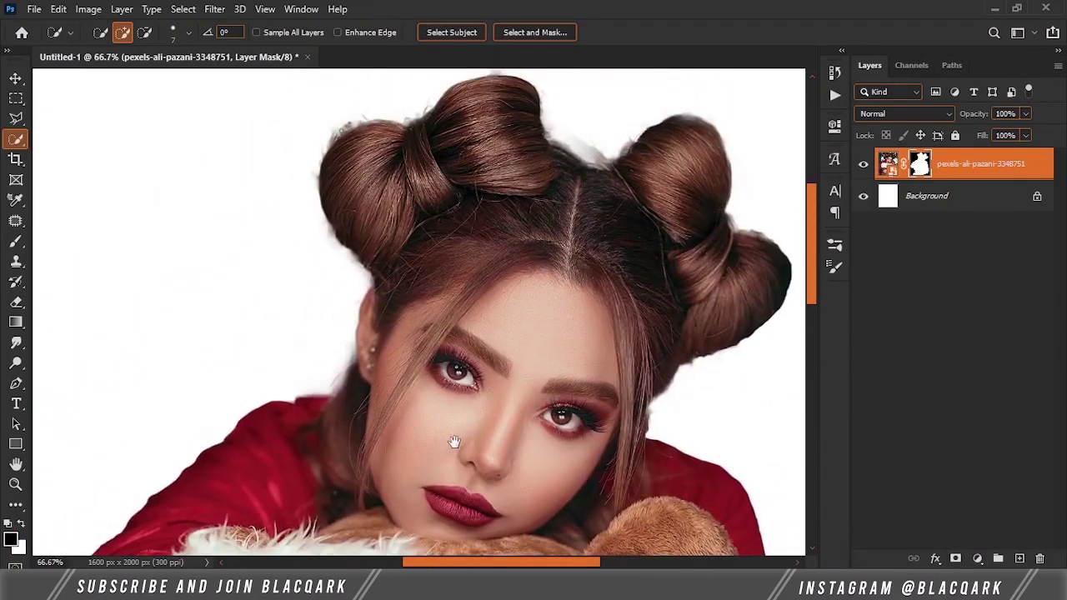
# Step: Paint the cut-out's layer mask with a soft brush to clean the hair edges
pyautogui.press('b')
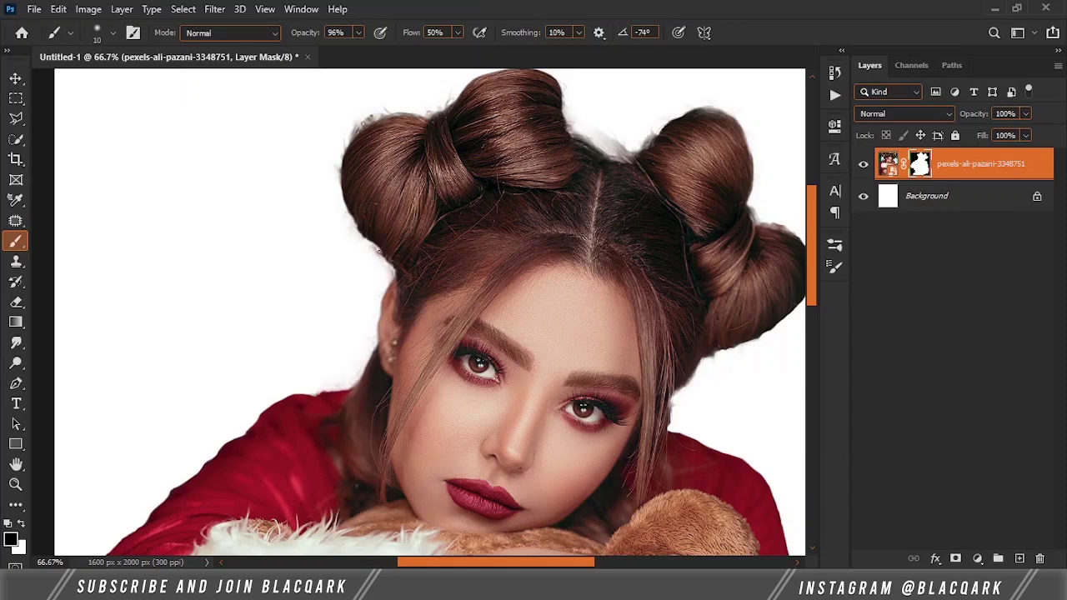
pyautogui.scroll(3, 373, 253)
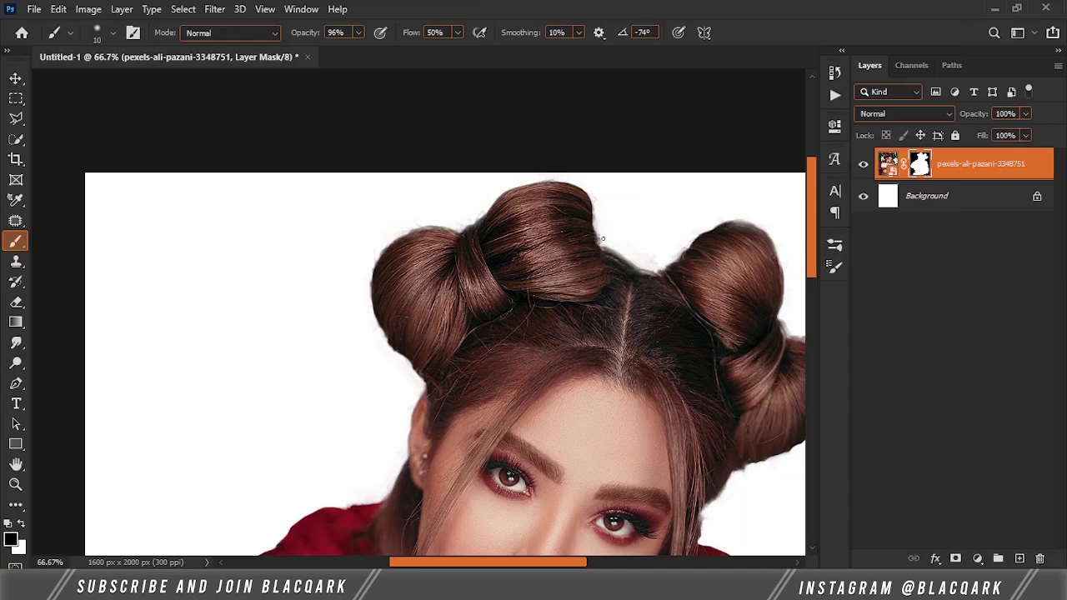
pyautogui.hscroll(3, 603, 239)
pyautogui.scroll(-1, 677, 281)
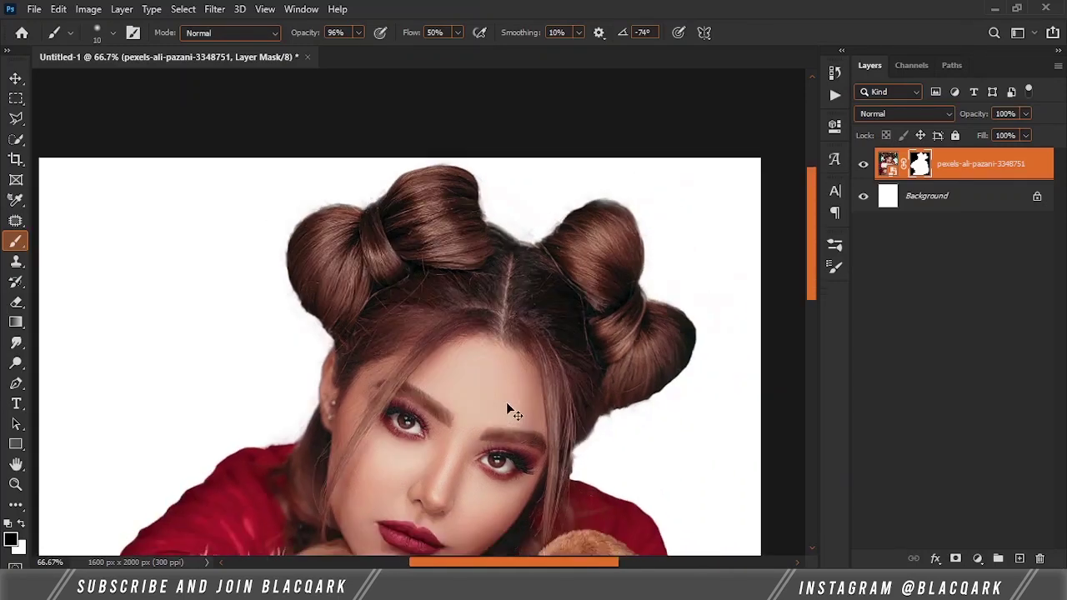
pyautogui.hotkey('ctrl', '-')
pyautogui.hotkey('ctrl', '-')
# Step: Scale the cut-out layer down slightly and commit the transform
pyautogui.hotkey('ctrl', 't')
pyautogui.moveTo(485, 501); pyautogui.dragTo(466, 375)
pyautogui.press('Return')
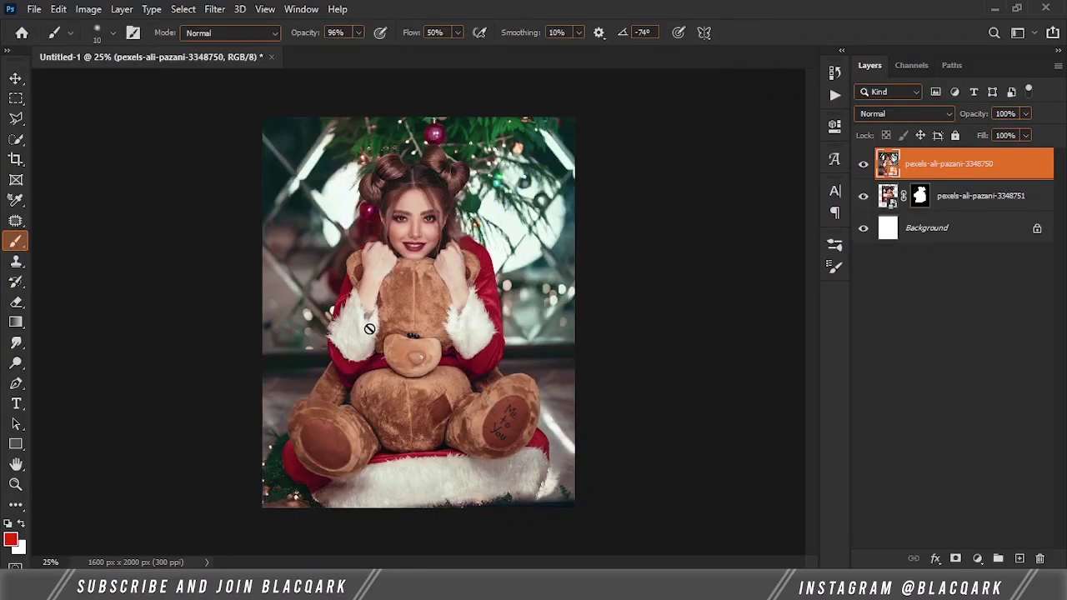
# Step: Bring in the second photo, mask it to its subject, and move it below the first
pyautogui.press('w')
pyautogui.moveTo(360, 400)
pyautogui.mouseDown()
pyautogui.moveTo(425, 492)
pyautogui.moveTo(342, 354)
pyautogui.mouseUp()
pyautogui.click(955, 558)
pyautogui.press('v')
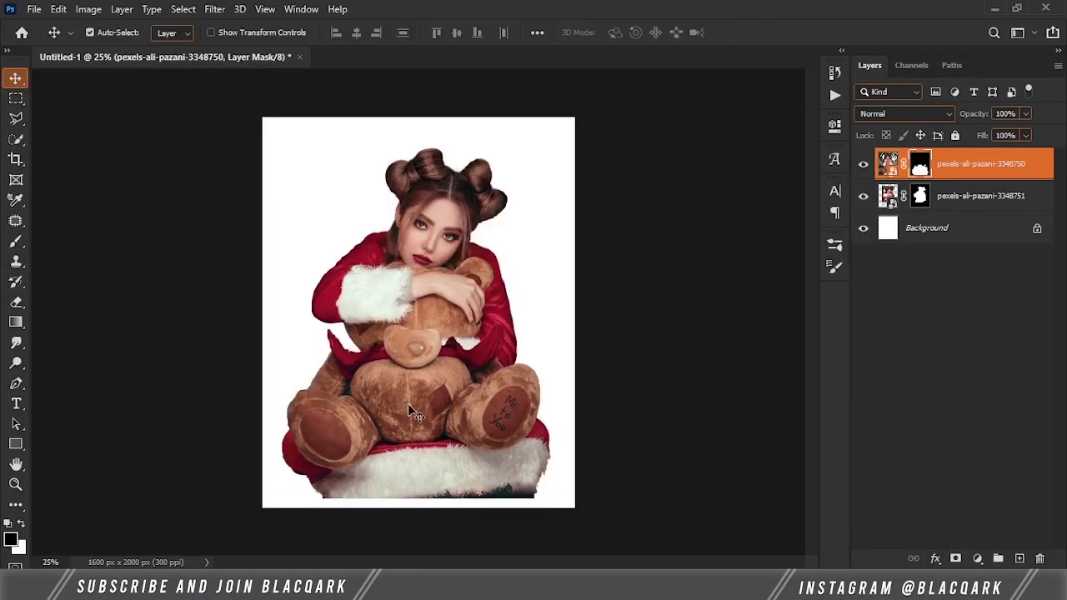
pyautogui.hotkey('ctrl', '[')
pyautogui.hotkey('ctrl', 't')
pyautogui.moveTo(495, 82); pyautogui.dragTo(501, 85)
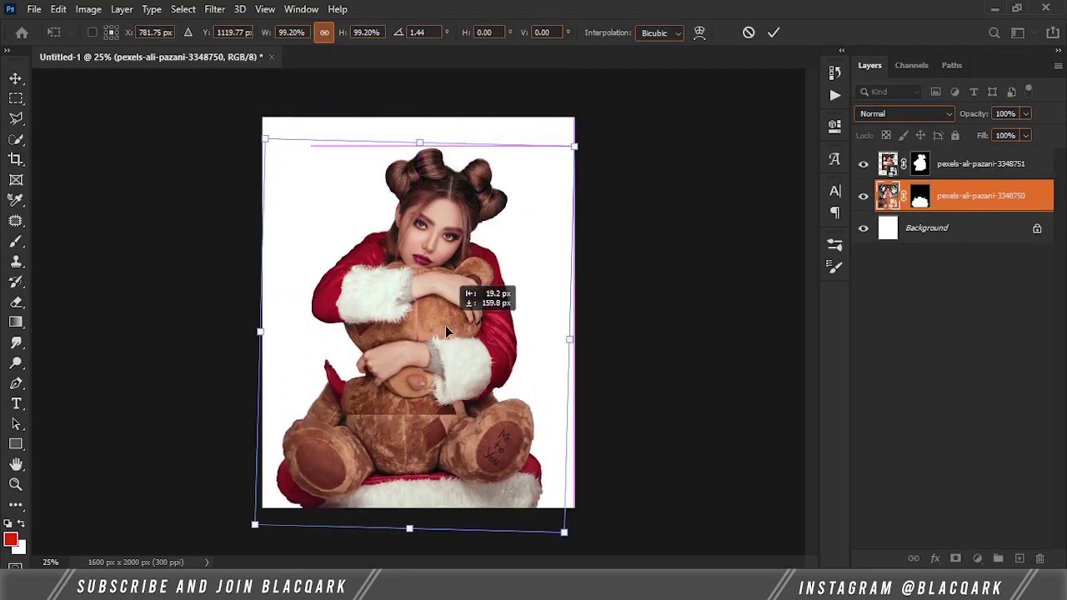
pyautogui.rightClick(439, 304)
pyautogui.press('Escape')
pyautogui.press('Escape')
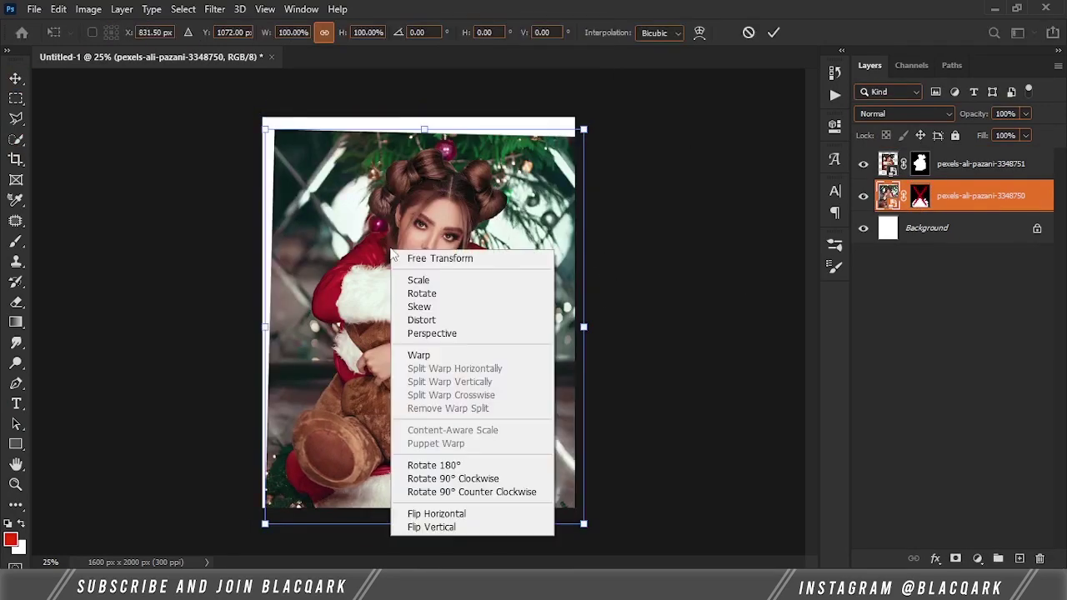
# Step: Duplicate the second photo and warp the copy to form the teddy's legs
pyautogui.hotkey('ctrl', 'j')
pyautogui.hotkey('ctrl', 't')
pyautogui.rightClick(442, 116)
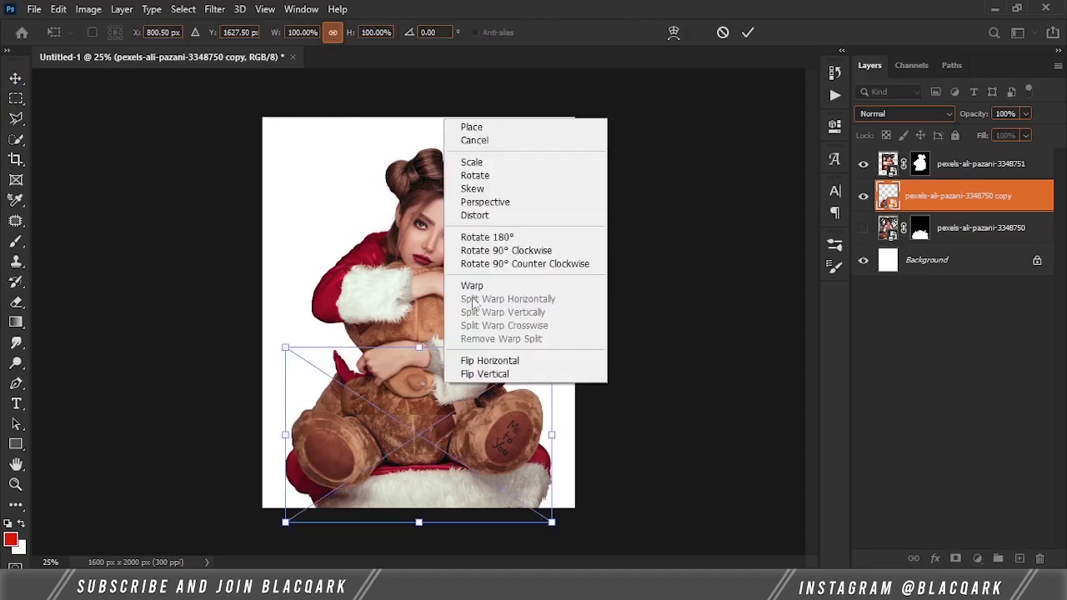
pyautogui.click(471, 283)
pyautogui.moveTo(417, 400); pyautogui.dragTo(417, 437)
# Step: Apply the warp, then duplicate the top photo layer and give the copy a white mask
pyautogui.press('Return')
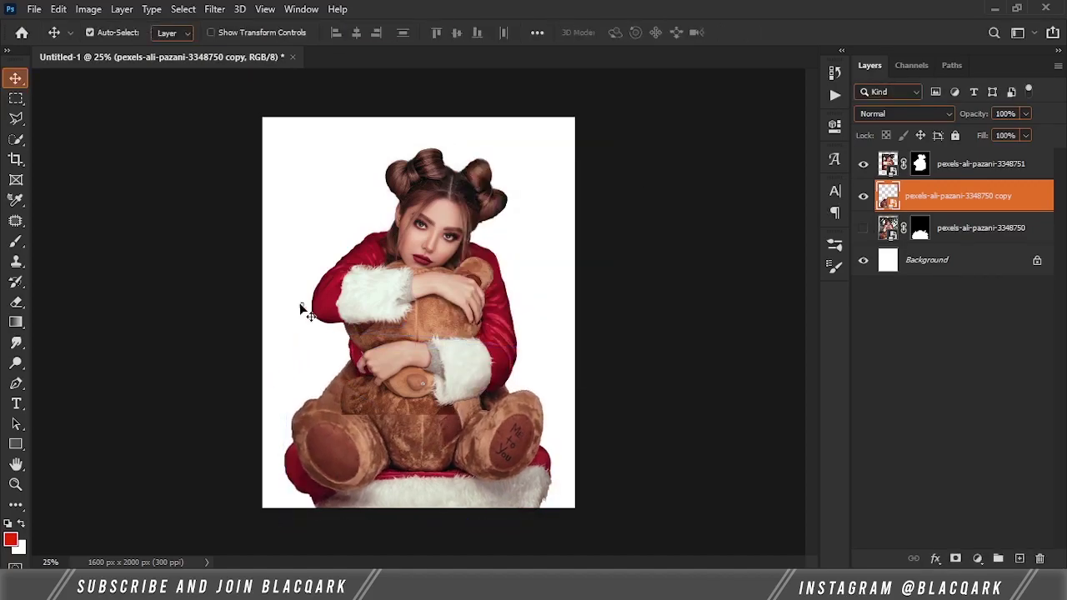
pyautogui.keyDown('shift'); pyautogui.click(436, 430); pyautogui.keyUp('shift')
pyautogui.hotkey('ctrl', '+')
pyautogui.hotkey('ctrl', 'j')
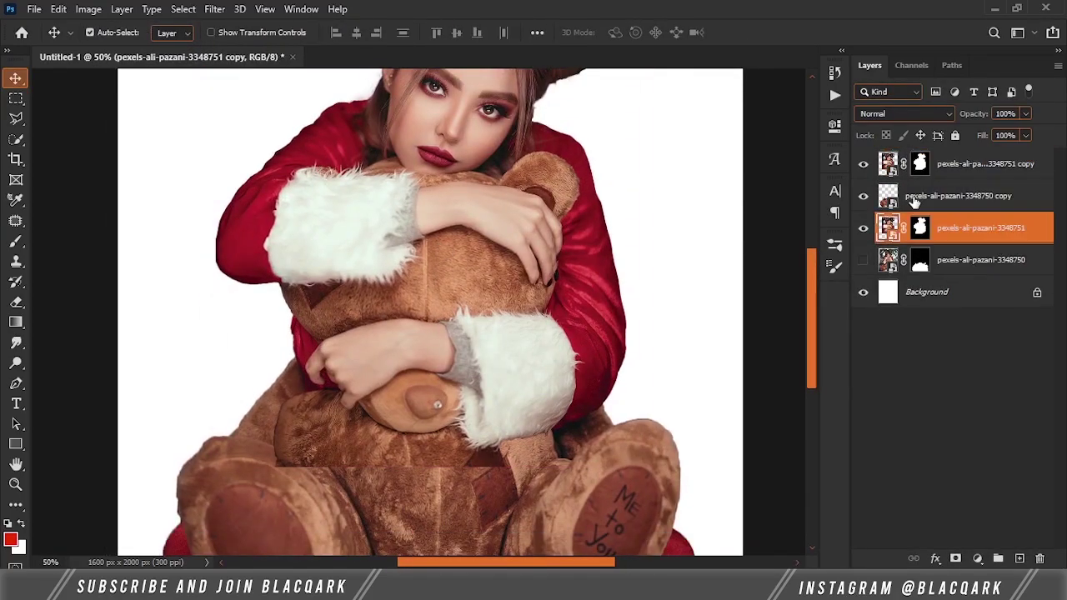
pyautogui.press('b')
pyautogui.click(956, 558)
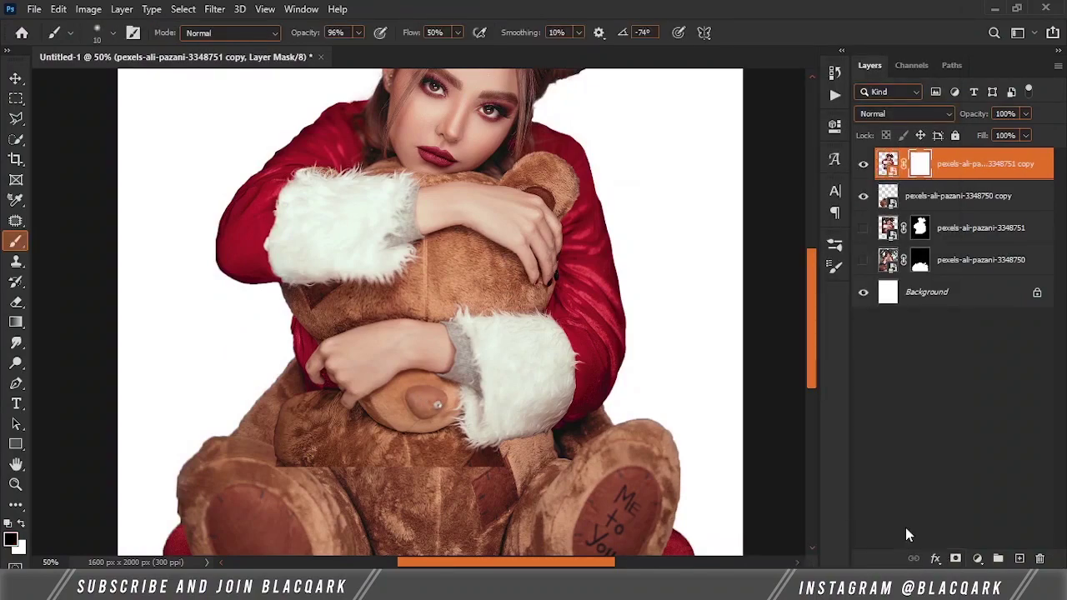
# Step: Paint the copy's mask at 100% zoom to blend the legs, then select both top layers
pyautogui.hotkey('ctrl', '+')
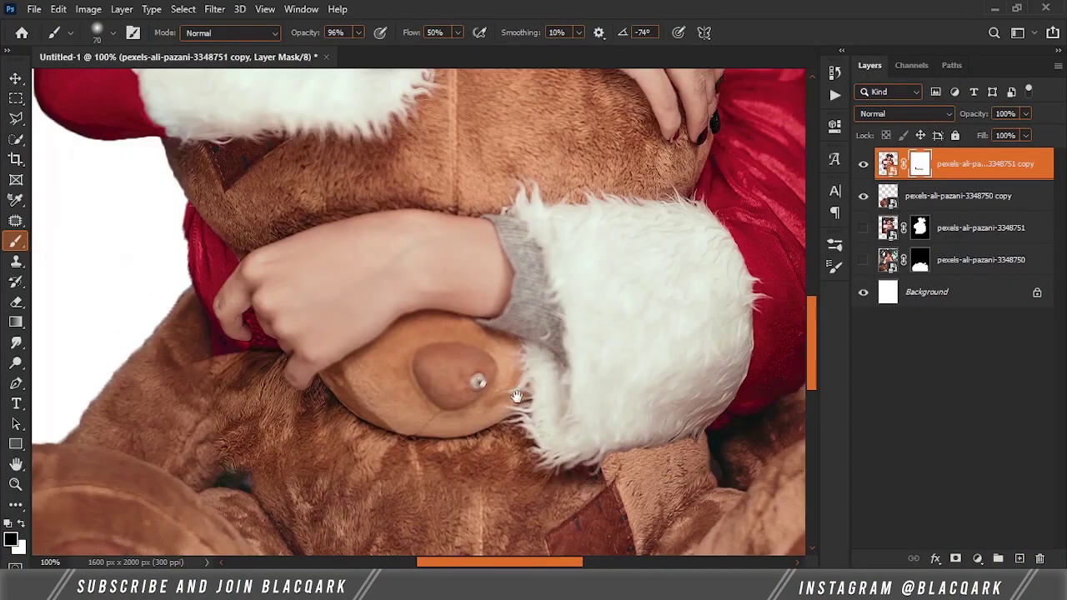
pyautogui.moveTo(591, 508); pyautogui.dragTo(552, 475)
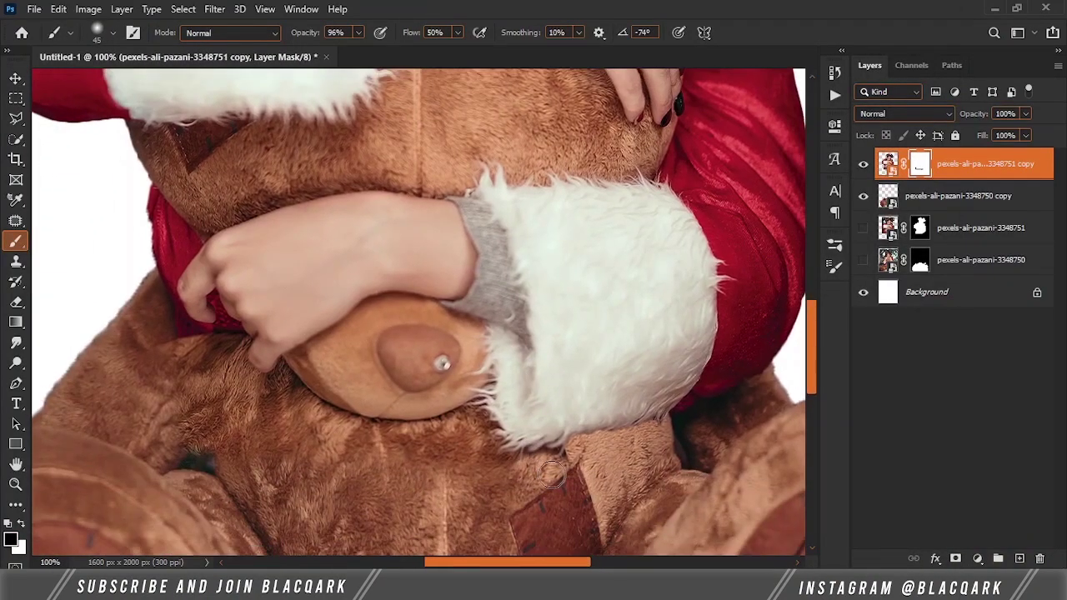
pyautogui.hotkey('ctrl', '0')
pyautogui.press('v')
pyautogui.hotkey('ctrl', '-')
pyautogui.keyDown('shift'); pyautogui.click(959, 196); pyautogui.keyUp('shift')
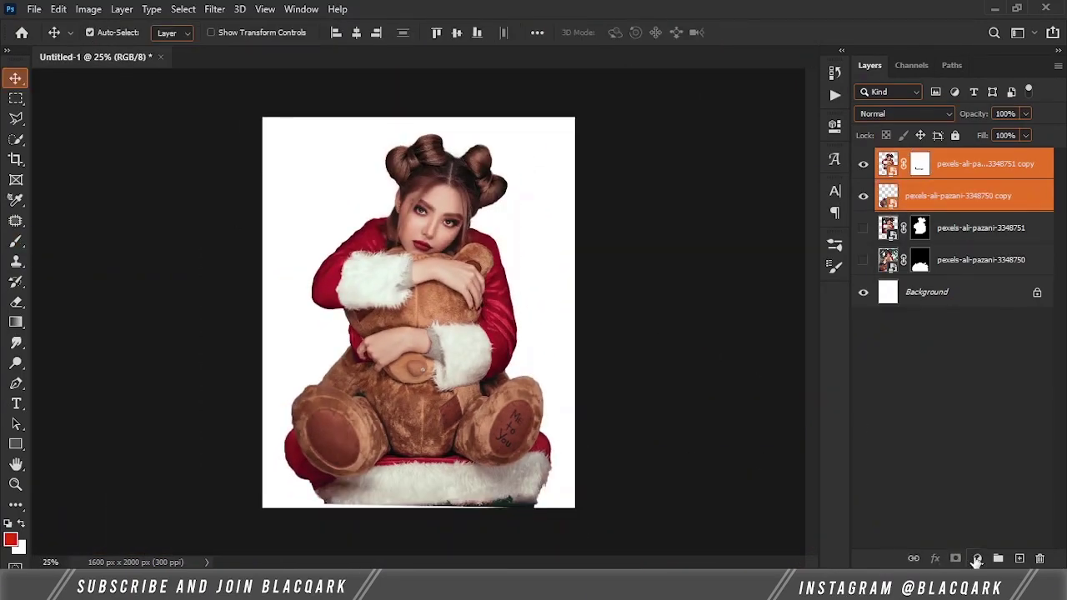
# Step: Add a darkening Curves adjustment, with blending options keeping it off the brightest areas
pyautogui.click(977, 557)
pyautogui.click(834, 381)
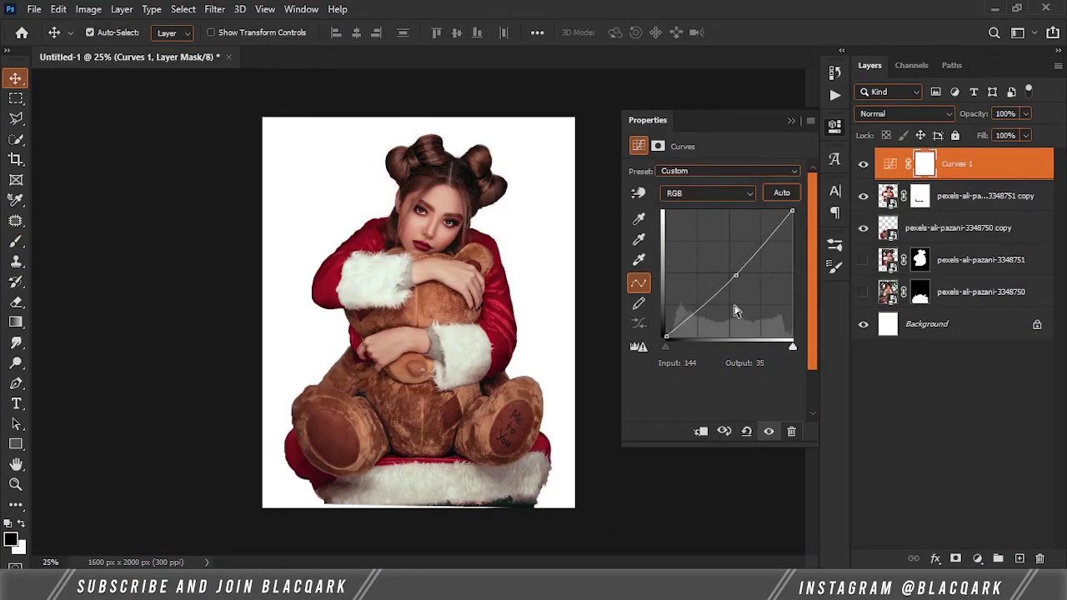
pyautogui.moveTo(735, 268); pyautogui.dragTo(746, 297)
pyautogui.doubleClick(1008, 167)
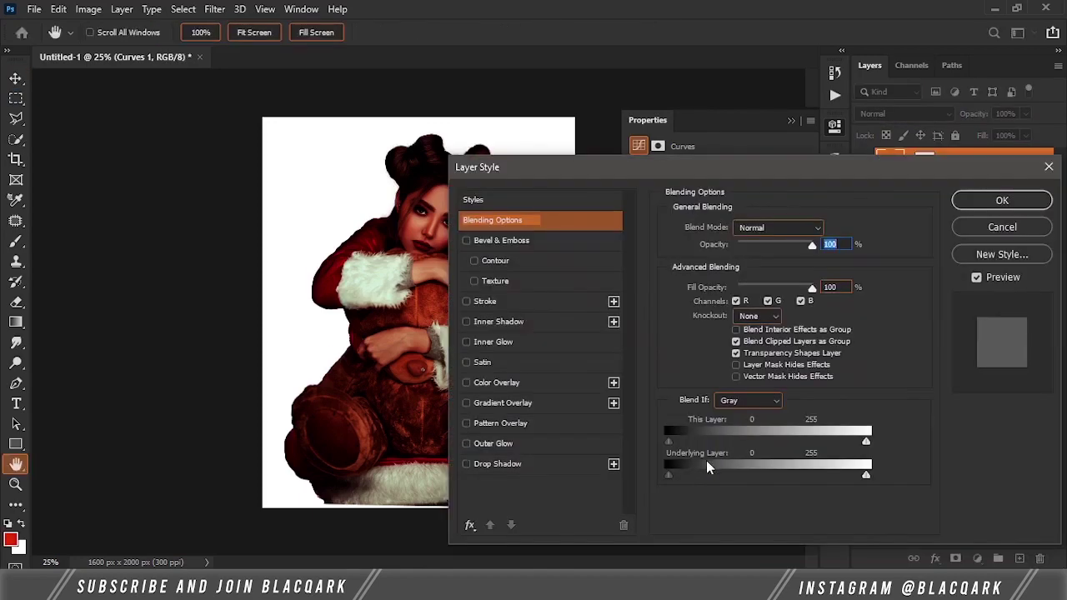
pyautogui.moveTo(866, 475); pyautogui.dragTo(858, 475)
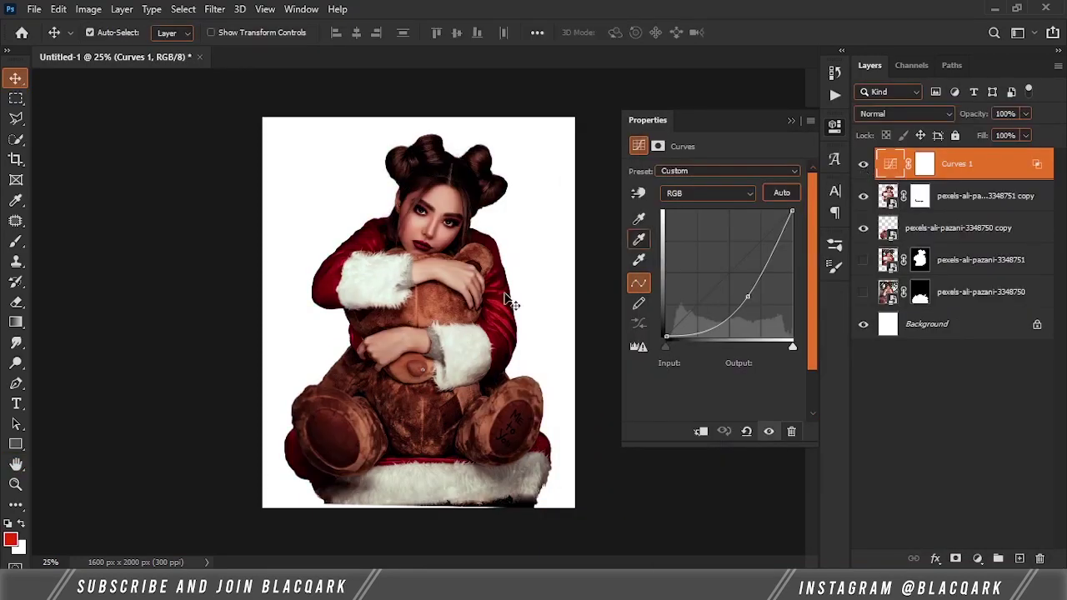
# Step: Invert the Curves mask and paint the darkening at 50% opacity onto the teddy's shadowed edges
pyautogui.hotkey('ctrl', '+')
pyautogui.hotkey('ctrl', 'i')
pyautogui.press('b')
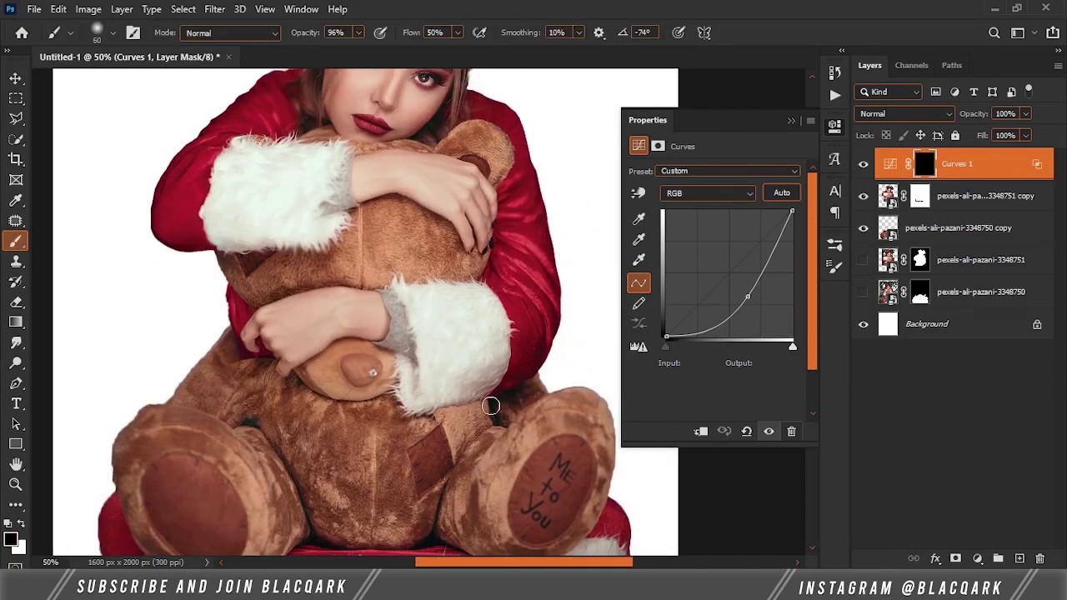
pyautogui.press('5')
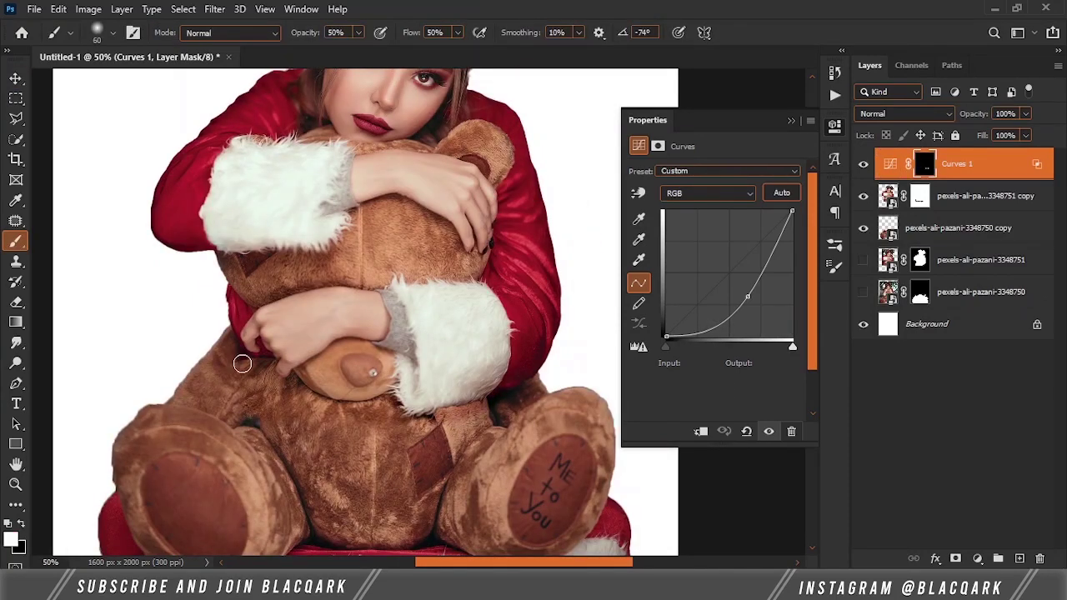
pyautogui.moveTo(243, 363); pyautogui.dragTo(321, 412)
pyautogui.scroll(-1, 337, 498)
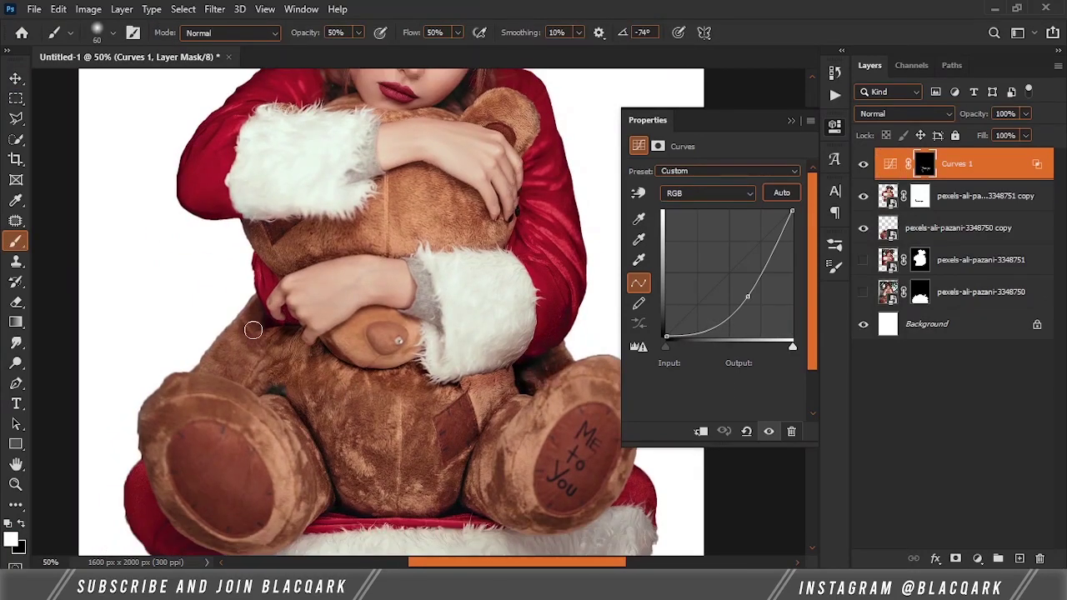
pyautogui.scroll(-1, 258, 341)
pyautogui.scroll(-1, 333, 389)
pyautogui.scroll(-1, 219, 408)
pyautogui.moveTo(219, 407); pyautogui.dragTo(286, 461)
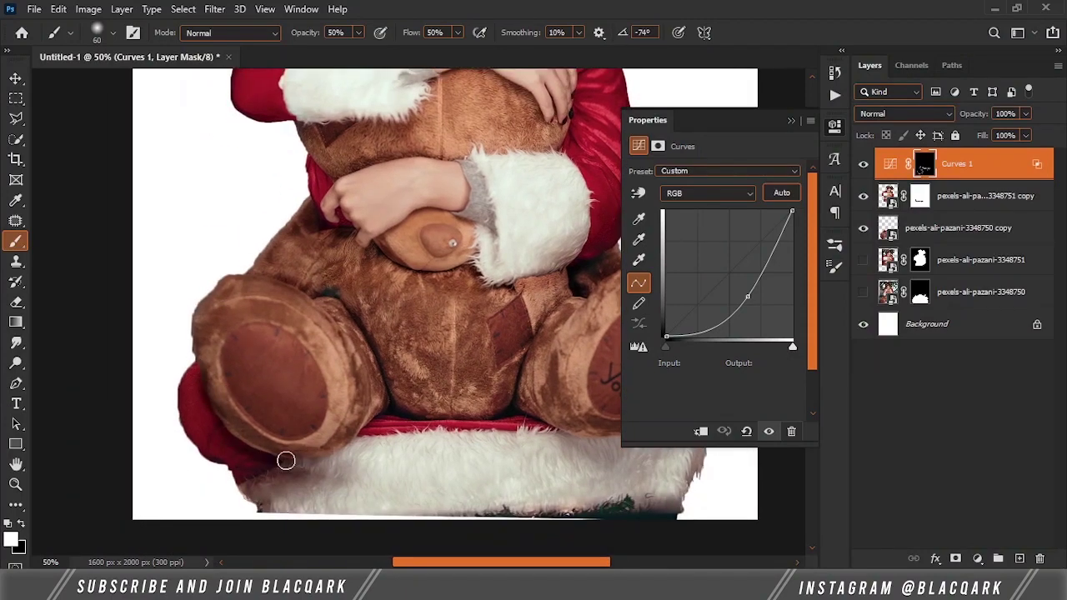
pyautogui.hscroll(3, 459, 439)
pyautogui.scroll(2, 293, 245)
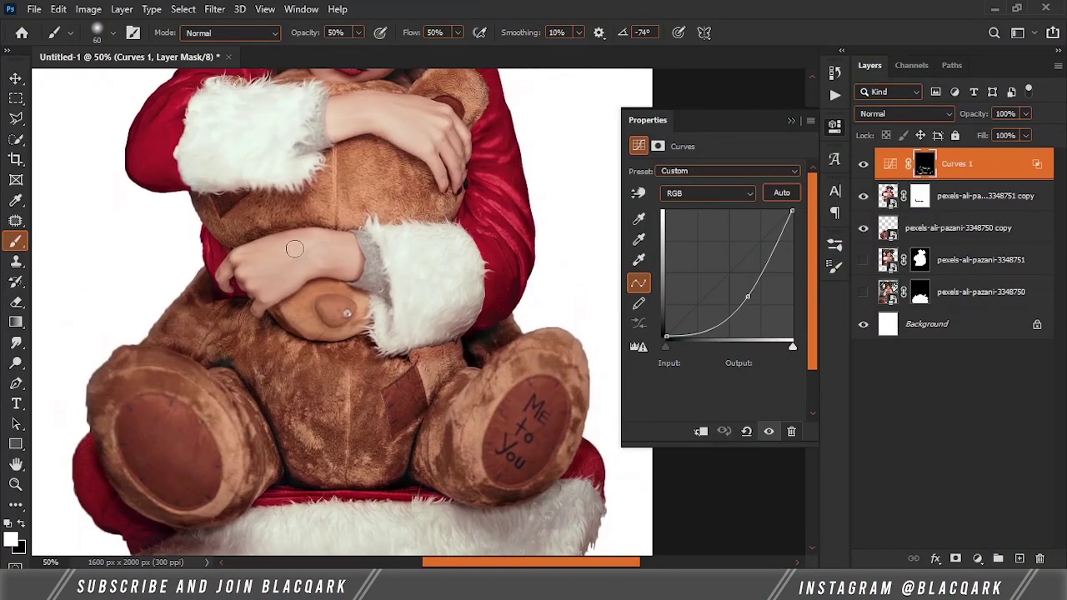
pyautogui.scroll(1, 341, 333)
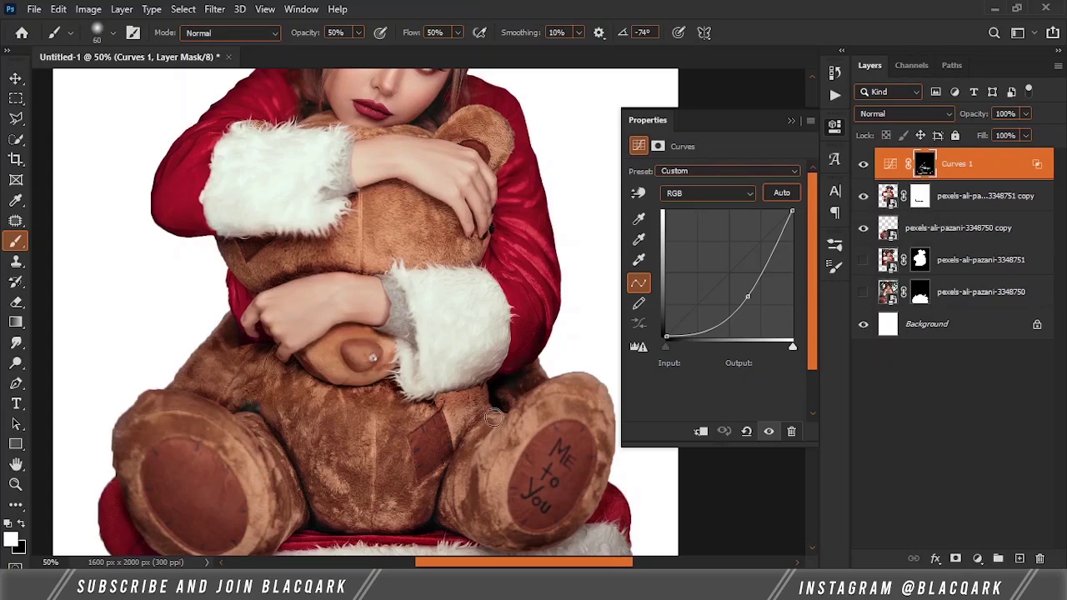
pyautogui.scroll(2, 375, 276)
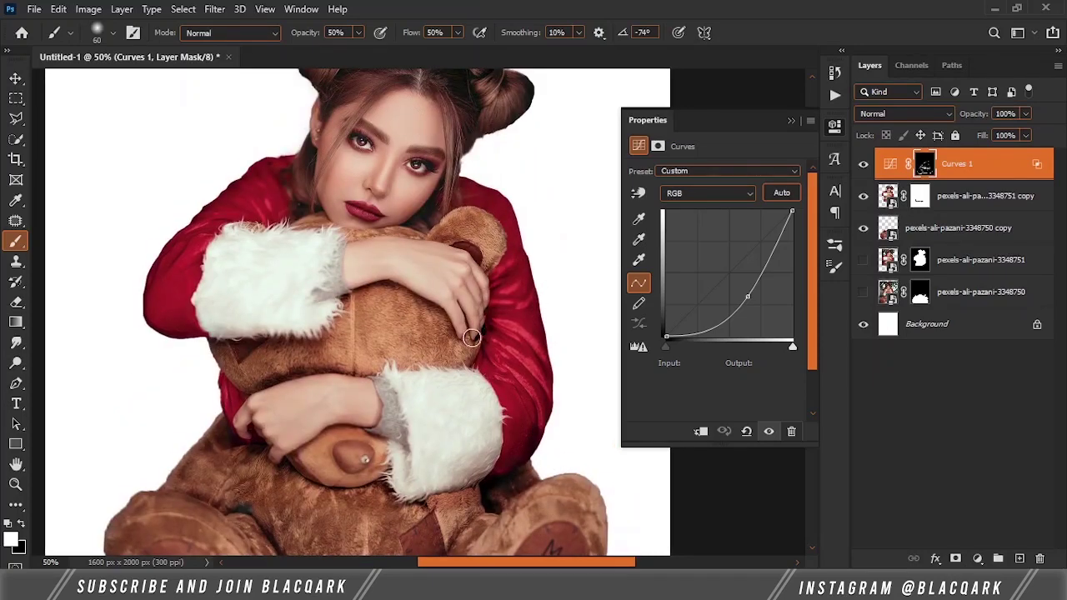
pyautogui.hotkey('ctrl', '-')
pyautogui.hotkey('ctrl', '-')
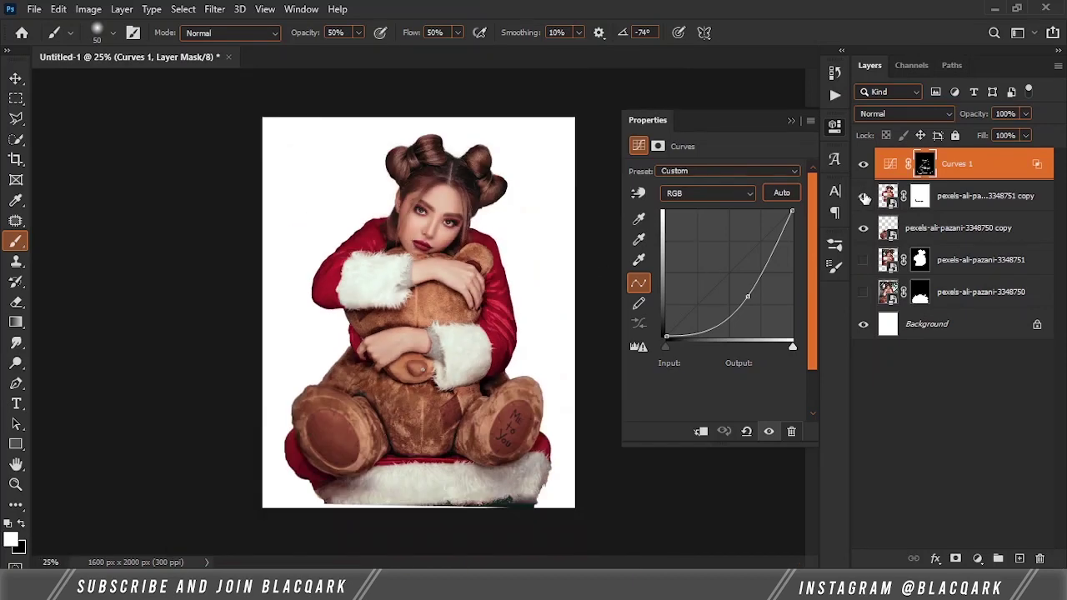
# Step: Group the cut-out layers and name the group lady
pyautogui.hotkey('ctrl', 'alt', 'a')
pyautogui.hotkey('ctrl', 'g')
pyautogui.hotkey('ctrl', 'j')
pyautogui.hotkey('ctrl', 'z')
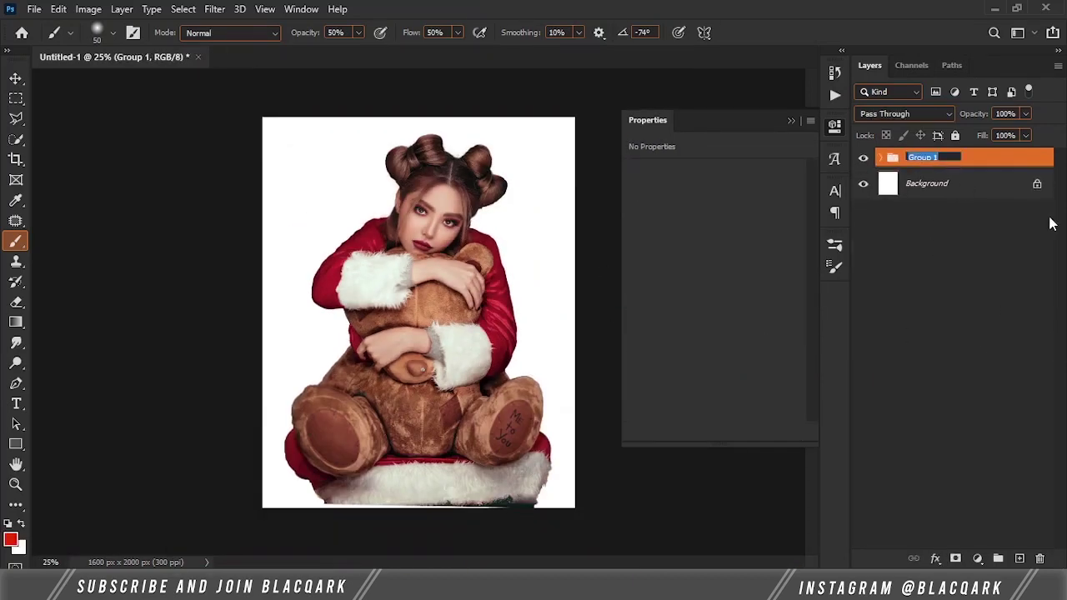
pyautogui.write('lady')
pyautogui.press('Return')
# Step: Duplicate the lady group, convert the copy to a smart object, and reposition it
pyautogui.hotkey('ctrl', 'j')
pyautogui.rightClick(916, 158)
pyautogui.click(800, 219)
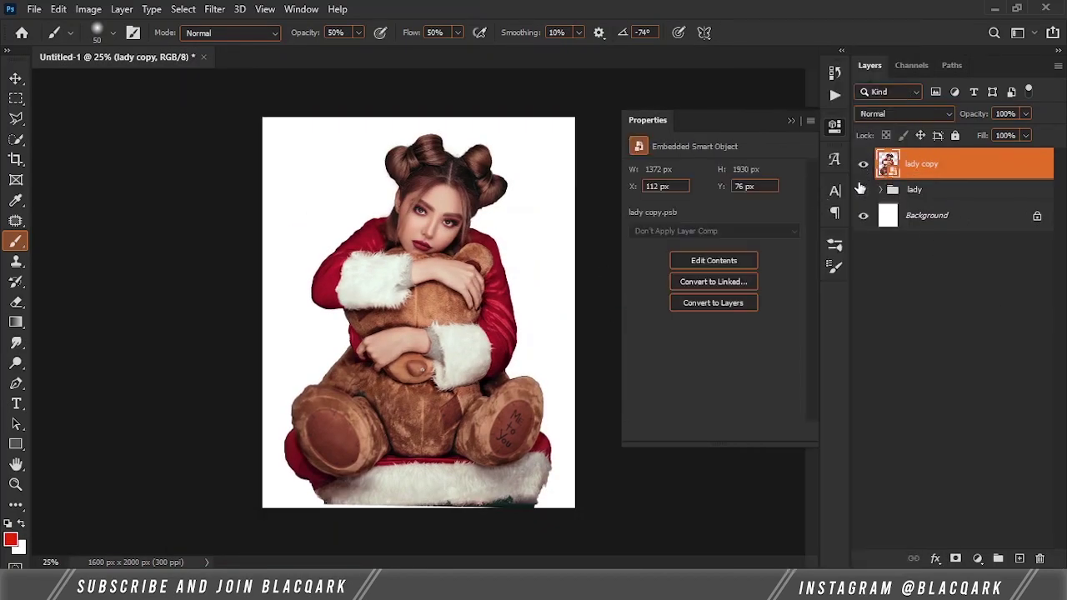
pyautogui.hotkey('ctrl', 't')
pyautogui.moveTo(308, 274); pyautogui.dragTo(450, 400)
pyautogui.press('Return')
pyautogui.press('b')
pyautogui.click(417, 333)
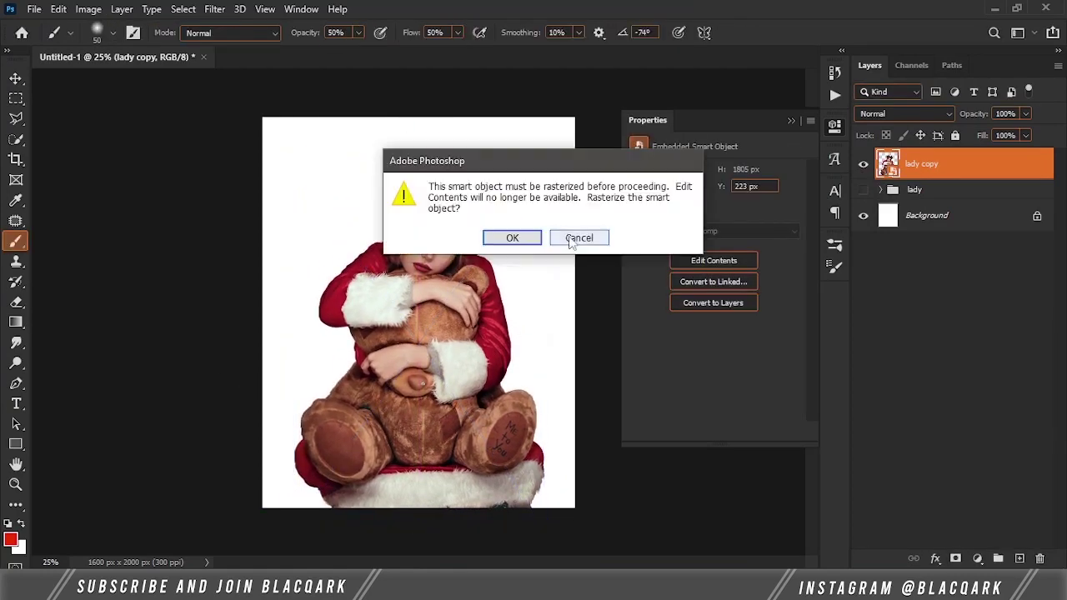
# Step: Hide the lady layers and bring in the Christmas room photo IMG_5188
pyautogui.press('Escape')
pyautogui.click(927, 215)
pyautogui.hotkey('alt', 'Tab')
# Step: Stretch the room photo to fill the canvas and show the lady copy above it
pyautogui.moveTo(216, 403); pyautogui.dragTo(416, 333)
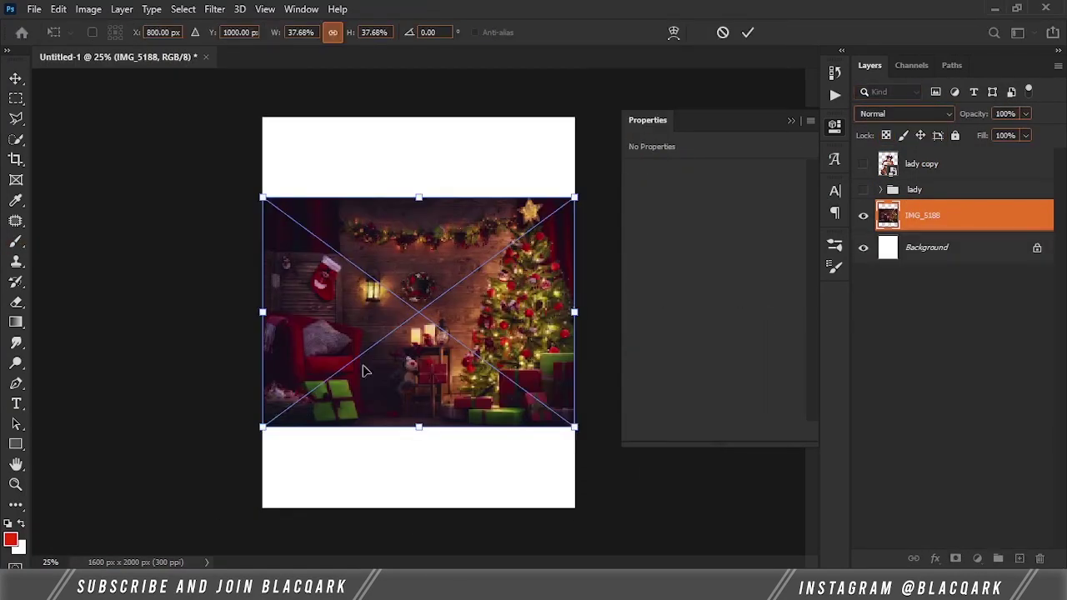
pyautogui.moveTo(418, 195); pyautogui.dragTo(418, 114)
pyautogui.moveTo(418, 429); pyautogui.dragTo(418, 435)
pyautogui.press('Return')
pyautogui.press('b')
pyautogui.click(862, 163)
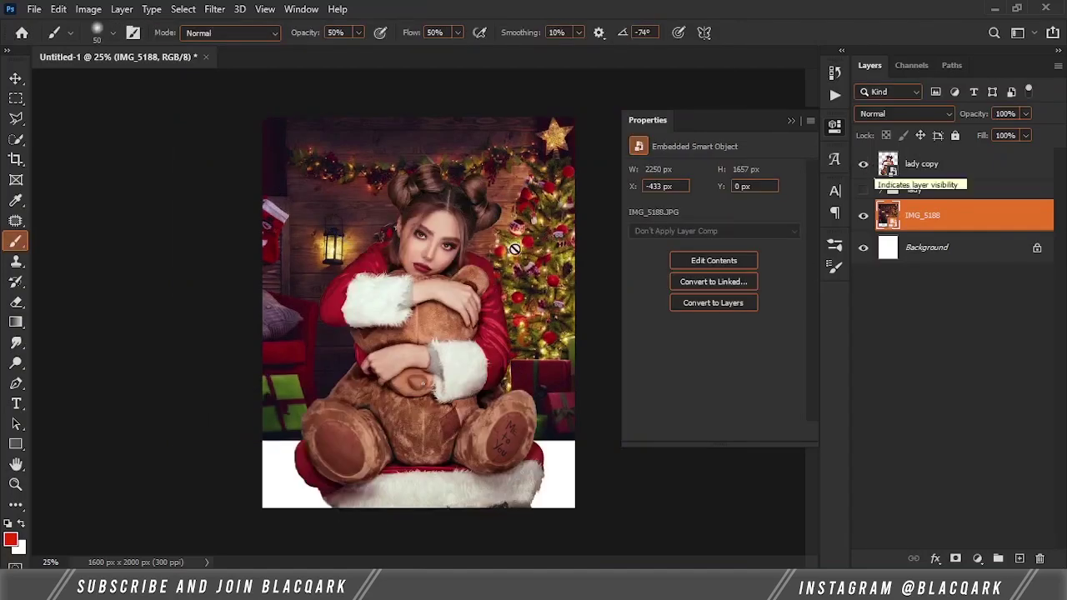
# Step: Place the gift-box image IMG_3968 into the bottom-right of the document
pyautogui.press('v')
pyautogui.click(250, 513)
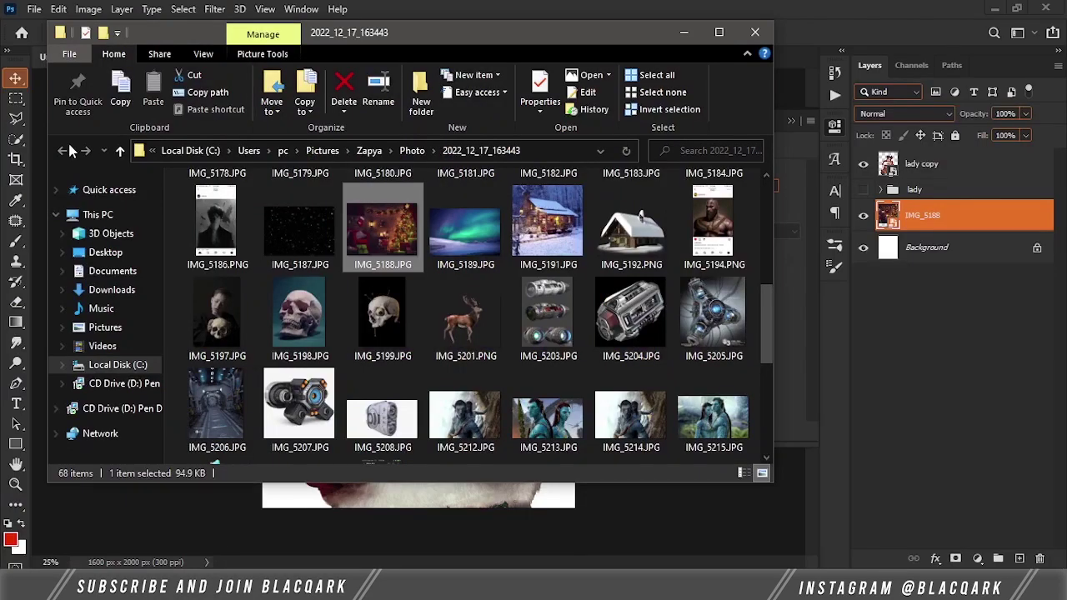
pyautogui.click(452, 147)
pyautogui.doubleClick(631, 209)
pyautogui.moveTo(558, 218)
pyautogui.mouseDown()
pyautogui.moveTo(635, 477)
pyautogui.moveTo(480, 429)
pyautogui.moveTo(567, 349)
pyautogui.mouseUp()
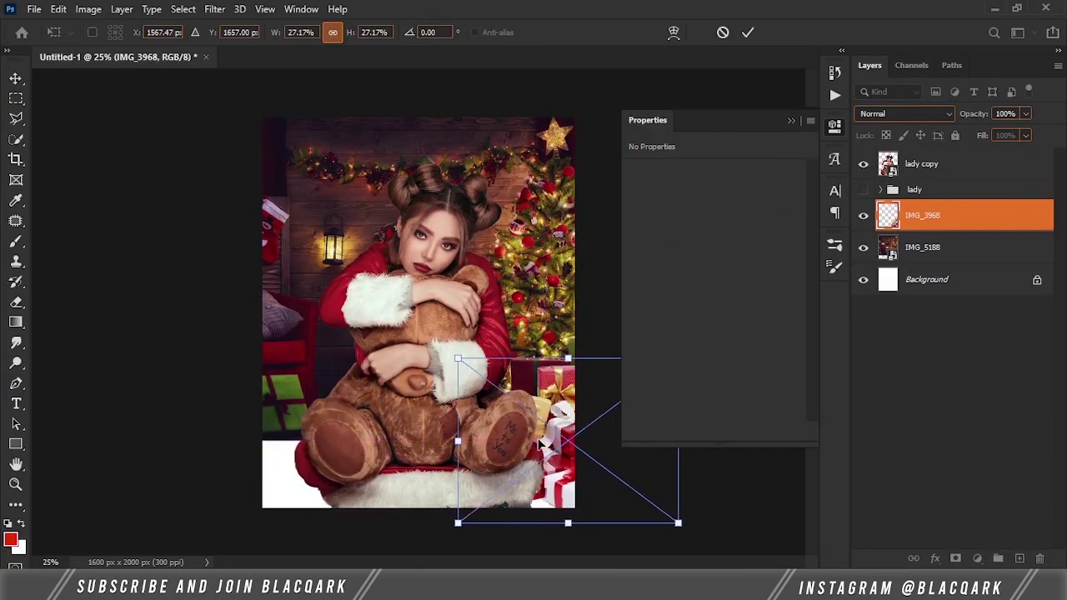
pyautogui.press('Return')
# Step: Duplicate the gifts into the bottom-left corner and select the copy layer
pyautogui.moveTo(500, 409); pyautogui.dragTo(250, 412)
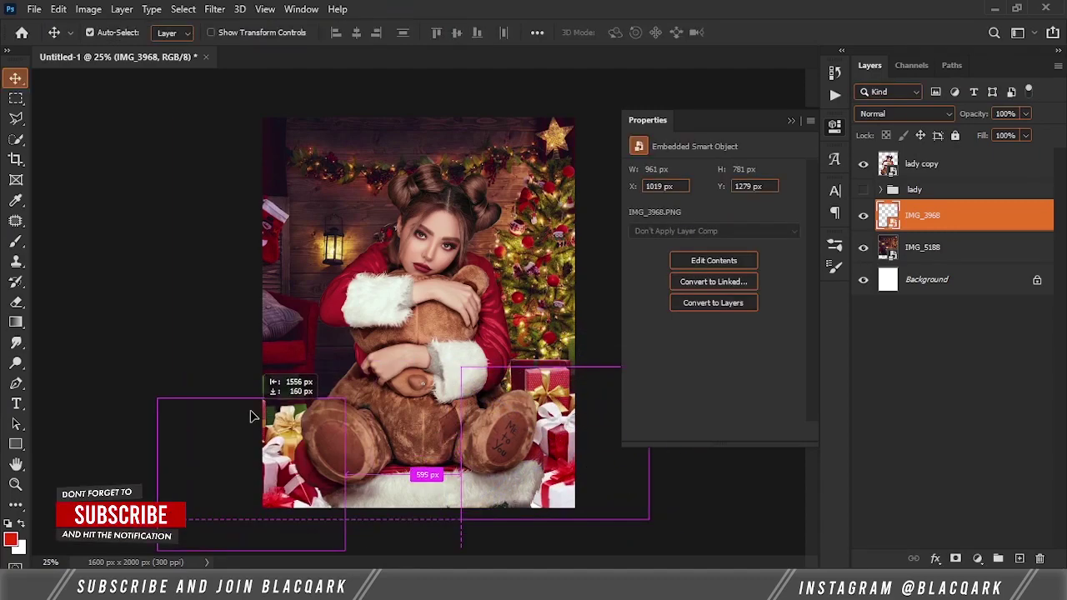
pyautogui.moveTo(449, 420); pyautogui.dragTo(450, 426)
pyautogui.click(588, 510)
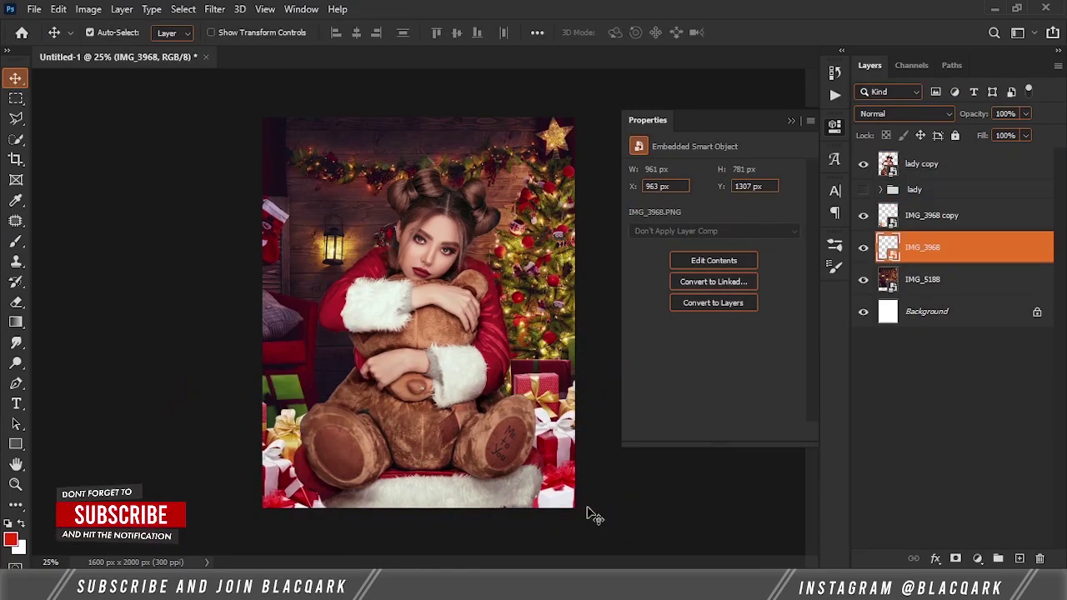
pyautogui.click(931, 215)
# Step: Add a Levels adjustment with darker midtones and output white lowered to 75
pyautogui.click(977, 557)
pyautogui.click(965, 348)
pyautogui.moveTo(798, 330); pyautogui.dragTo(696, 330)
pyautogui.moveTo(725, 285); pyautogui.dragTo(750, 285)
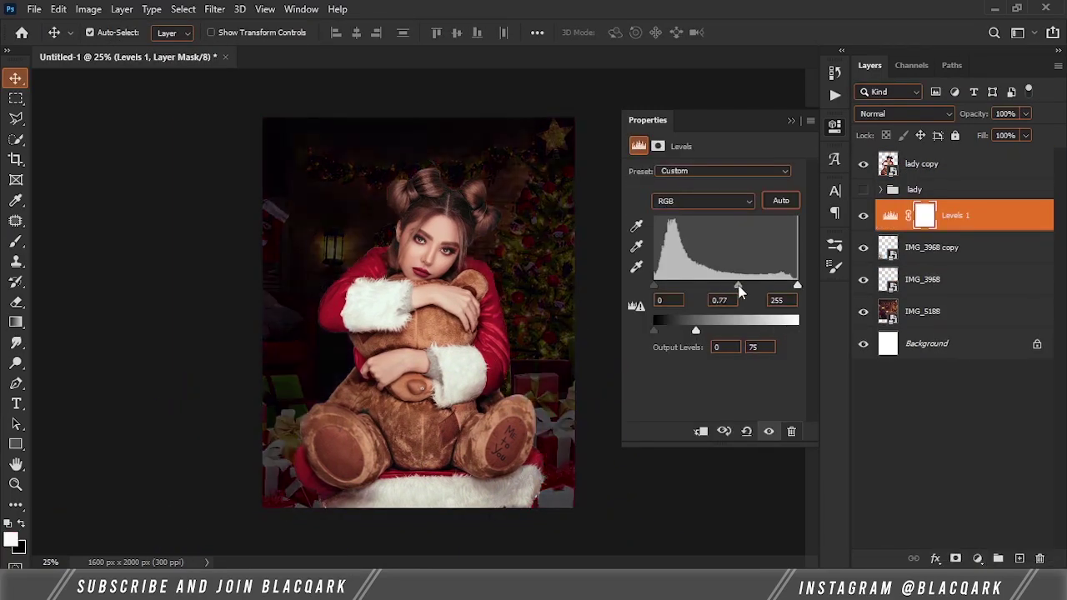
# Step: Invert the Levels mask, paint darkening over the gifts, and clip Levels to the gifts group
pyautogui.hotkey('ctrl', 'i')
pyautogui.press('b')
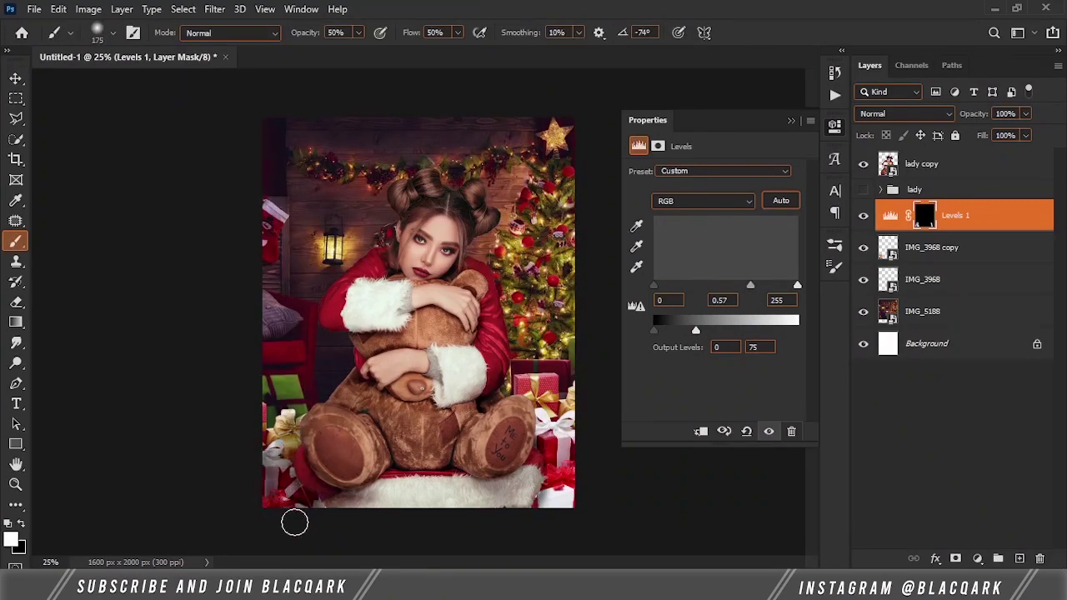
pyautogui.moveTo(571, 500); pyautogui.dragTo(533, 483)
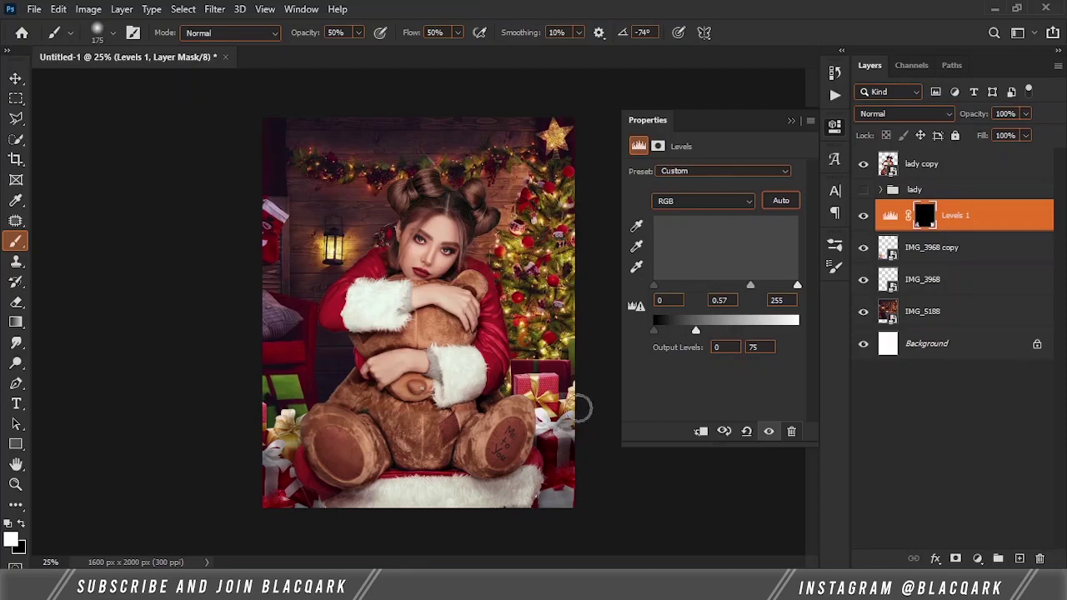
pyautogui.moveTo(551, 406); pyautogui.dragTo(524, 382)
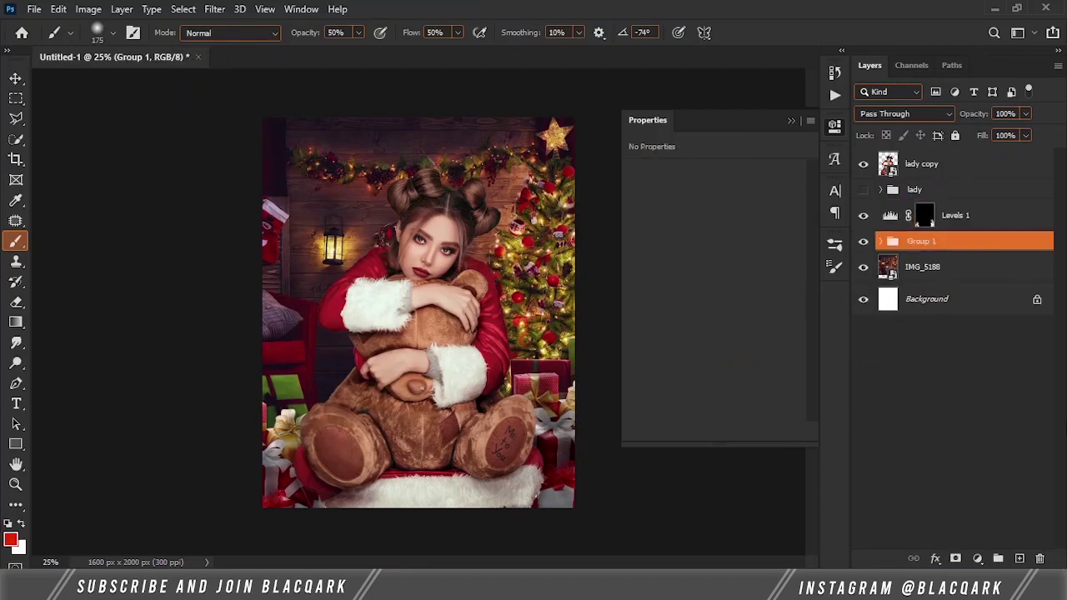
pyautogui.keyDown('alt'); pyautogui.click(971, 227); pyautogui.keyUp('alt')
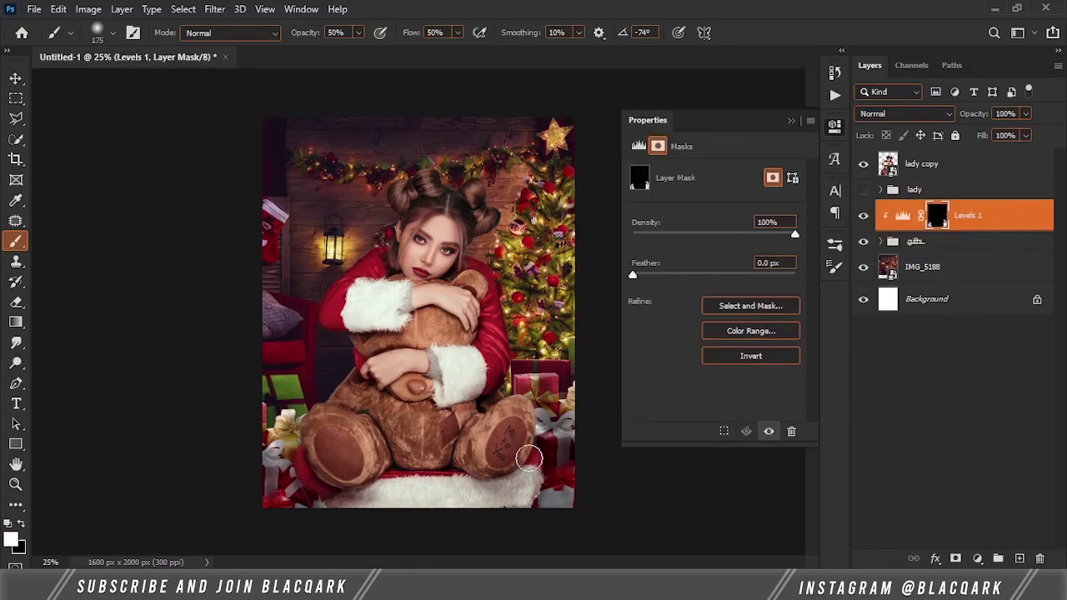
# Step: Zoom and pan to inspect the bear and lower-left gifts, then zoom back out
pyautogui.hotkey('ctrl', '+')
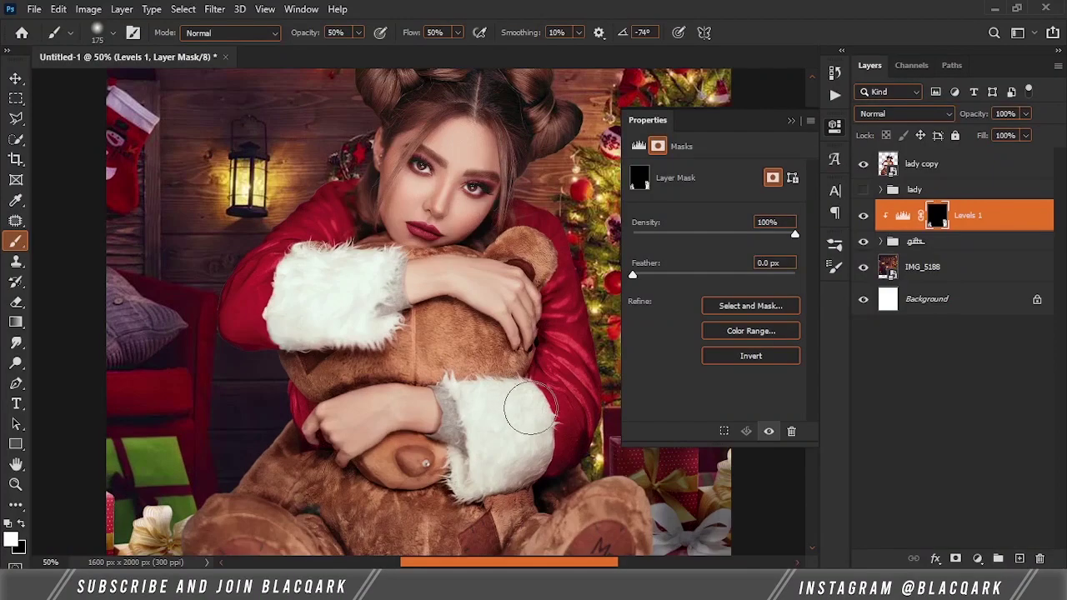
pyautogui.hscroll(3, 495, 488)
pyautogui.scroll(-3, 448, 489)
pyautogui.scroll(-3, 373, 381)
pyautogui.moveTo(373, 381); pyautogui.dragTo(424, 423)
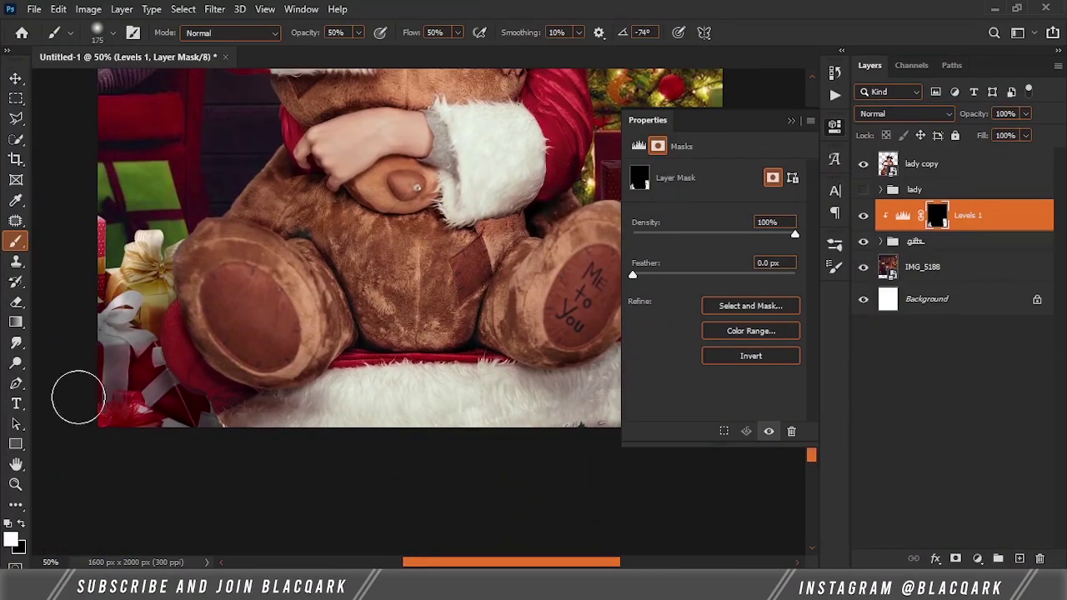
pyautogui.hotkey('ctrl', '-')
# Step: Add a Color Balance adjustment on lady copy, discarding an accidental Color Lookup layer
pyautogui.press('v')
pyautogui.click(517, 302)
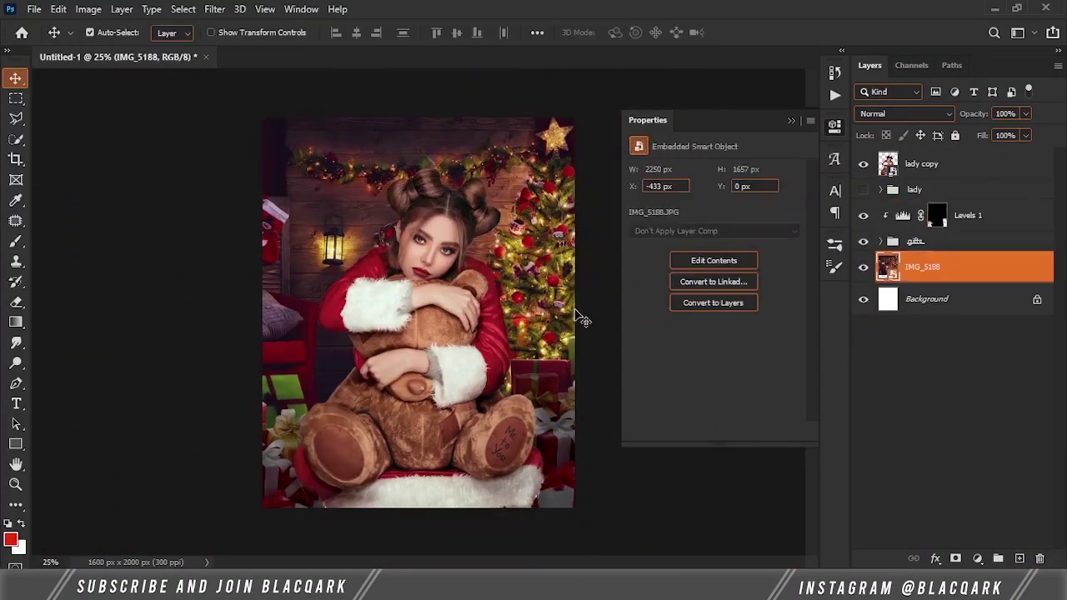
pyautogui.click(423, 235)
pyautogui.click(977, 559)
pyautogui.click(981, 471)
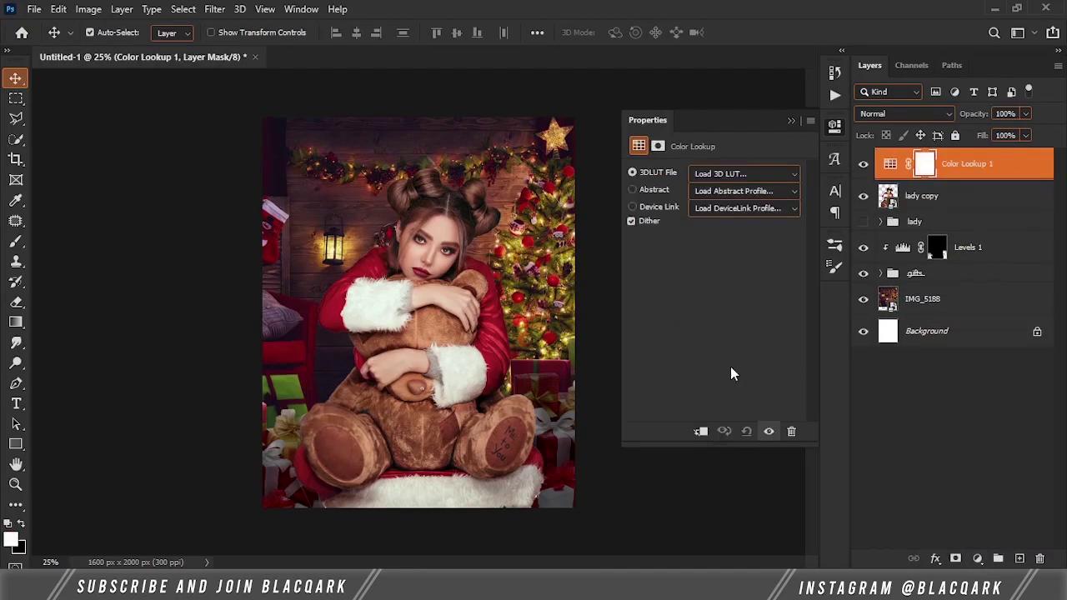
pyautogui.hotkey('ctrl', 'z')
pyautogui.click(977, 558)
pyautogui.click(982, 418)
# Step: Push the girl's midtones toward red, then balance her shadows and highlights
pyautogui.moveTo(694, 207)
pyautogui.mouseDown()
pyautogui.moveTo(712, 209)
pyautogui.moveTo(677, 207)
pyautogui.moveTo(712, 209)
pyautogui.mouseUp()
pyautogui.click(725, 173)
pyautogui.click(684, 158)
pyautogui.click(725, 172)
pyautogui.click(683, 211)
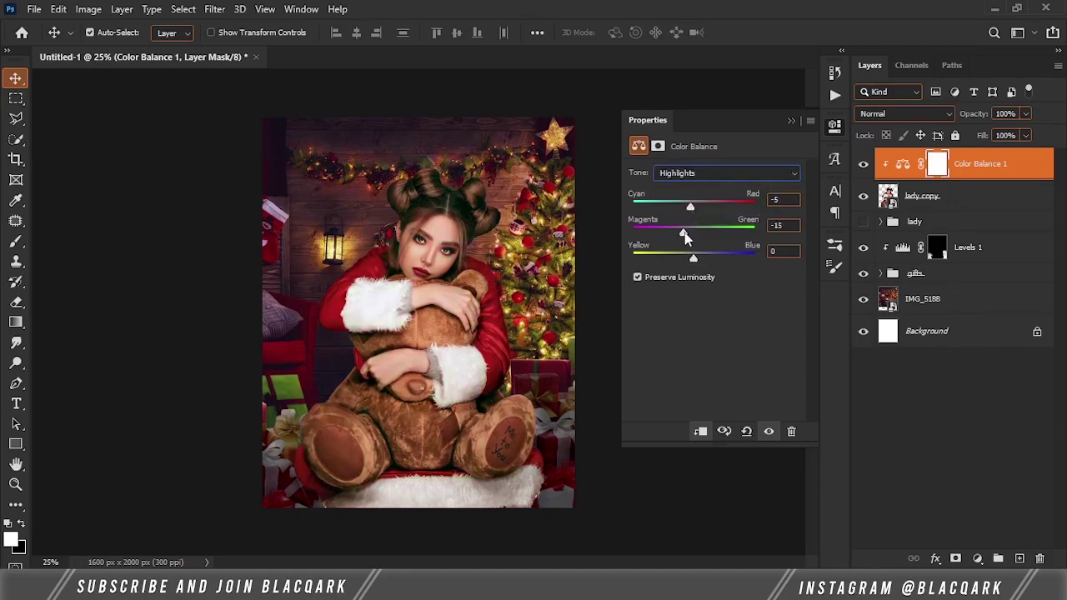
# Step: Try a 35% Shadows/Highlights amount on lady copy, then cancel it
pyautogui.click(916, 196)
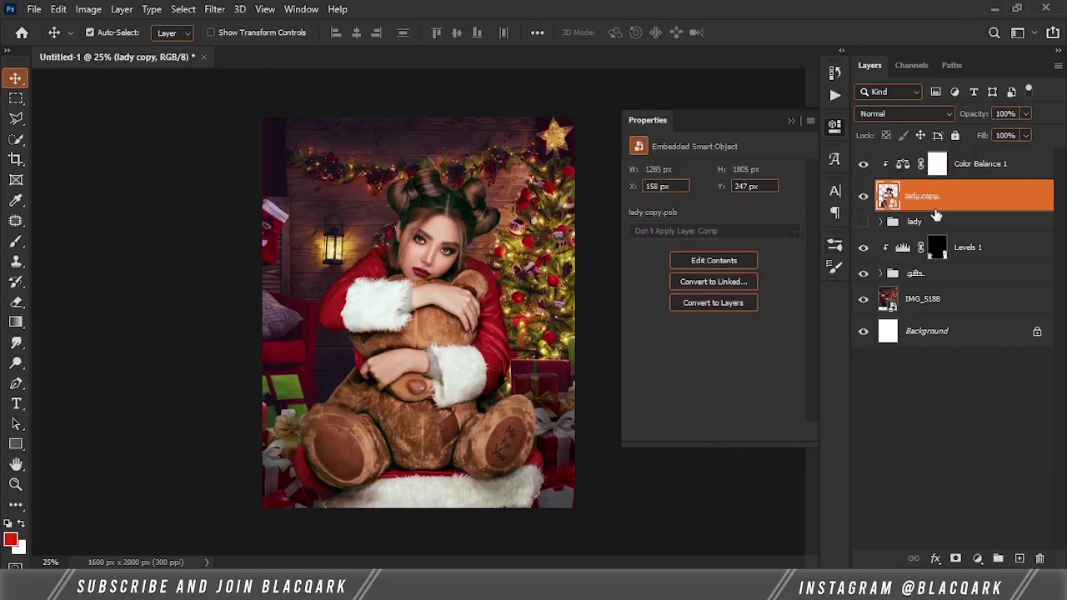
pyautogui.click(88, 9)
pyautogui.click(295, 312)
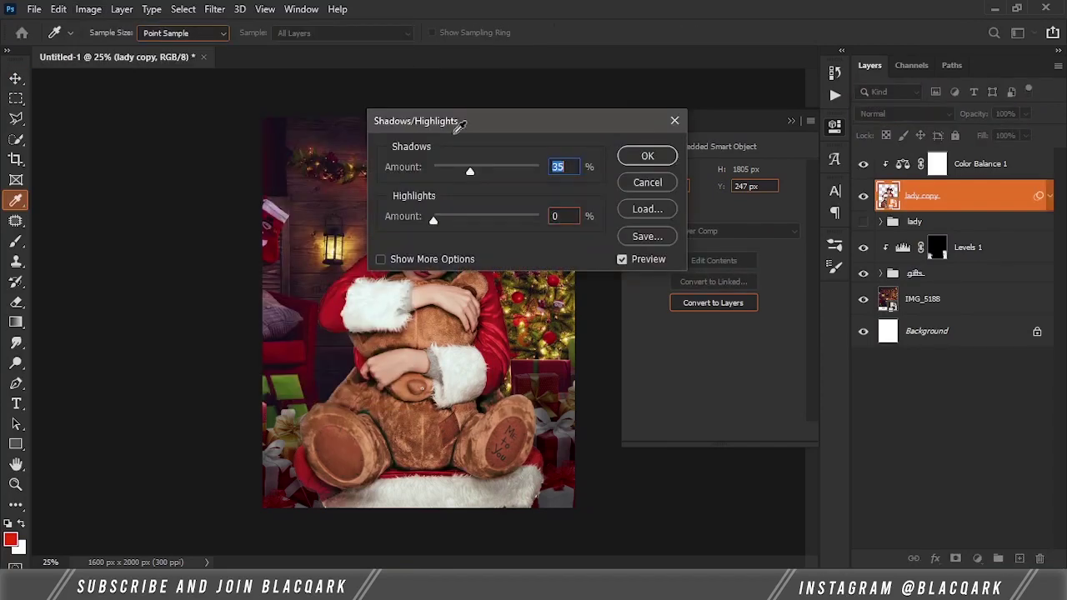
pyautogui.moveTo(417, 119); pyautogui.dragTo(571, 128)
pyautogui.moveTo(624, 176); pyautogui.dragTo(659, 179)
pyautogui.press('Escape')
# Step: Select the room background layer IMG_5188 for filtering
pyautogui.click(979, 165)
pyautogui.click(923, 298)
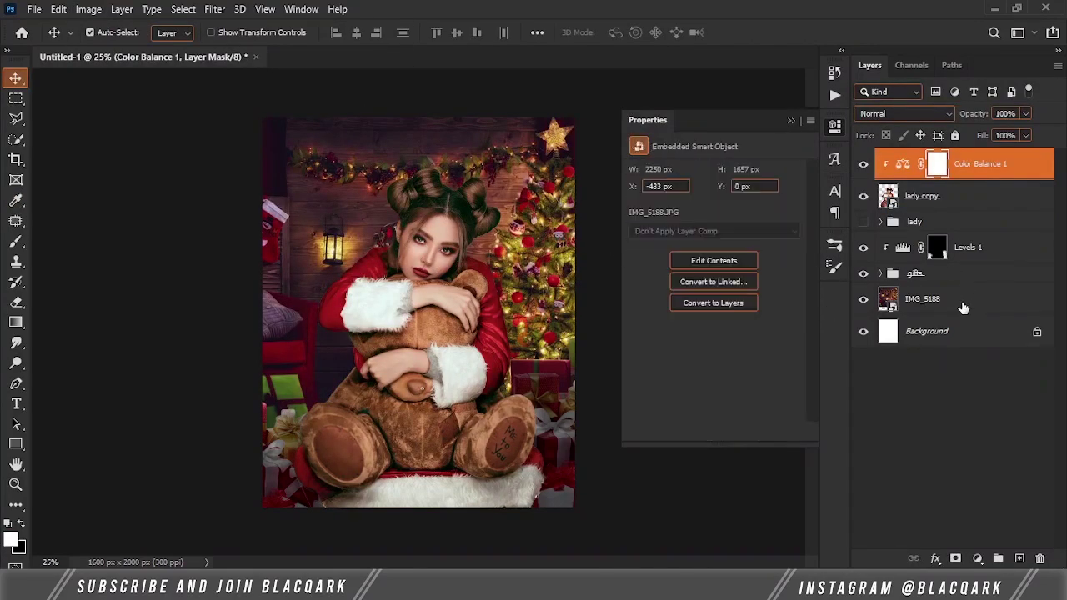
pyautogui.click(214, 9)
# Step: Blur the room photo with a 15 px Field Blur instead of Tilt-Shift
pyautogui.click(437, 200)
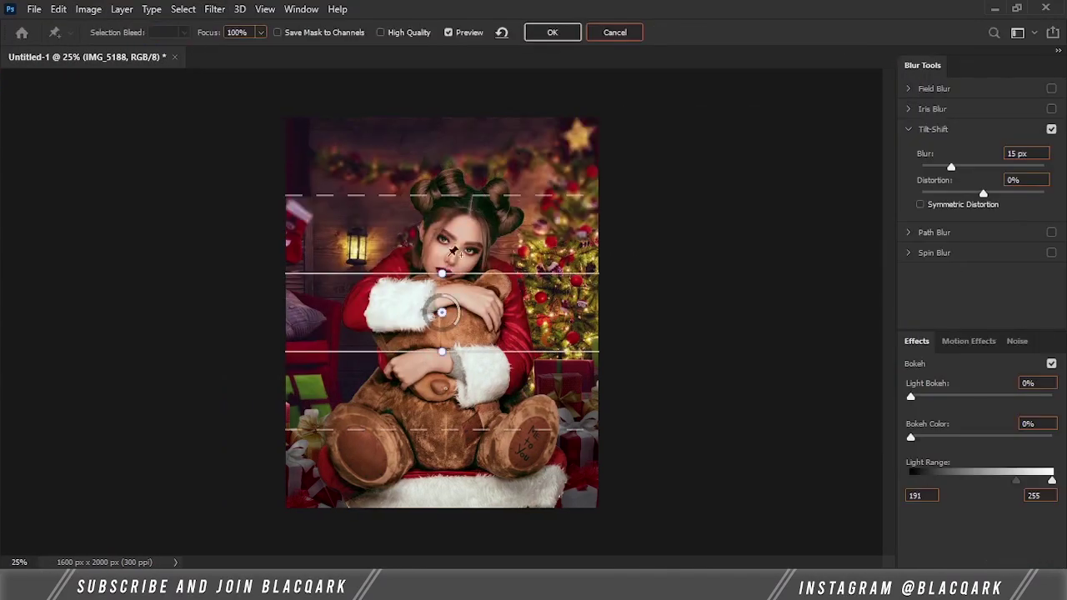
pyautogui.moveTo(446, 312); pyautogui.dragTo(450, 395)
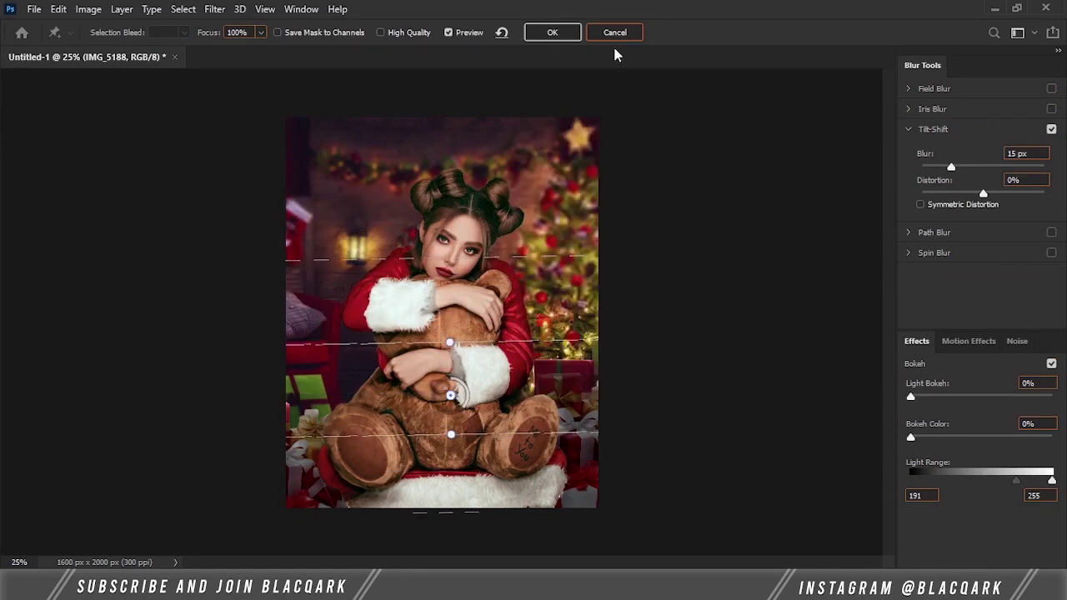
pyautogui.click(1051, 89)
pyautogui.click(1051, 130)
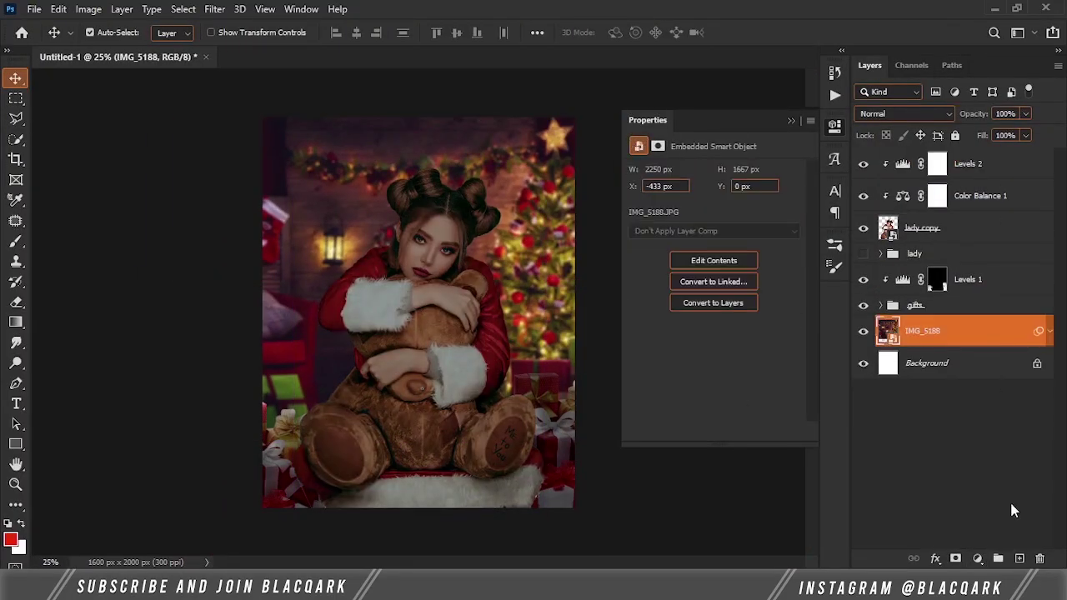
# Step: Add a new Layer 1 above the room photo and paint soft 10%-opacity glow around the scene
pyautogui.hotkey('ctrl', 'shift', 'alt', 'n')
pyautogui.press('b')
pyautogui.click(517, 287)
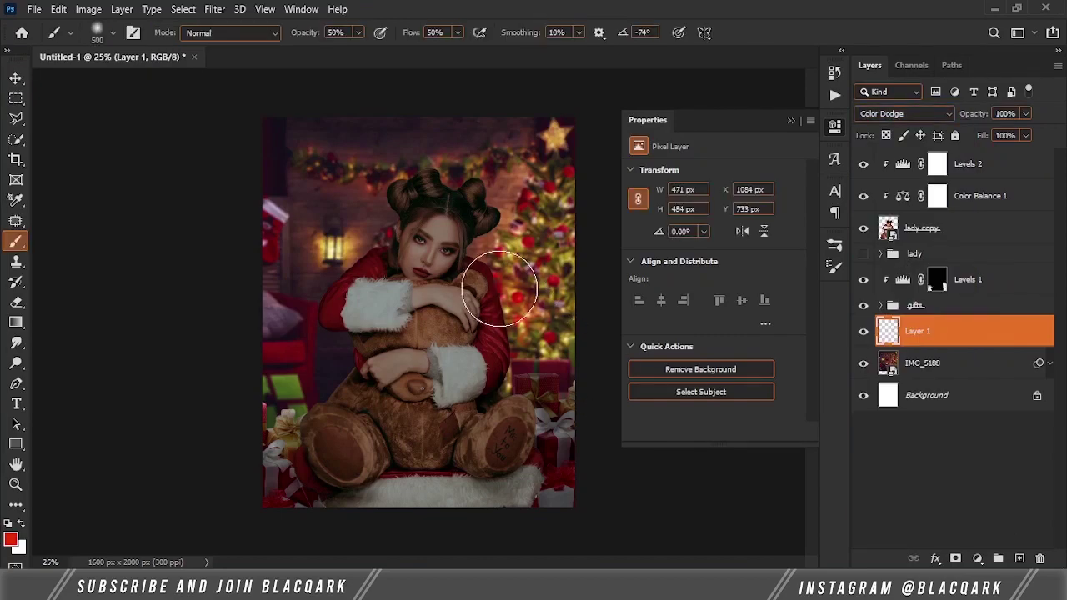
pyautogui.press('[')
pyautogui.press('[')
pyautogui.press('[')
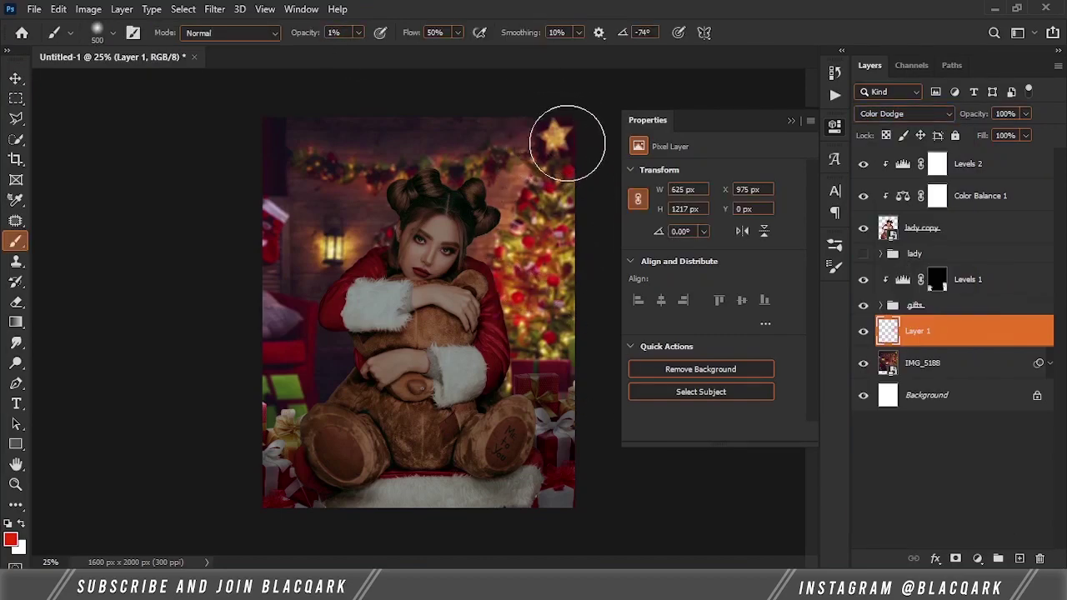
pyautogui.moveTo(554, 136); pyautogui.dragTo(546, 342)
pyautogui.click(337, 240)
pyautogui.write('0')
pyautogui.press('Return')
pyautogui.press('[')
pyautogui.press('[')
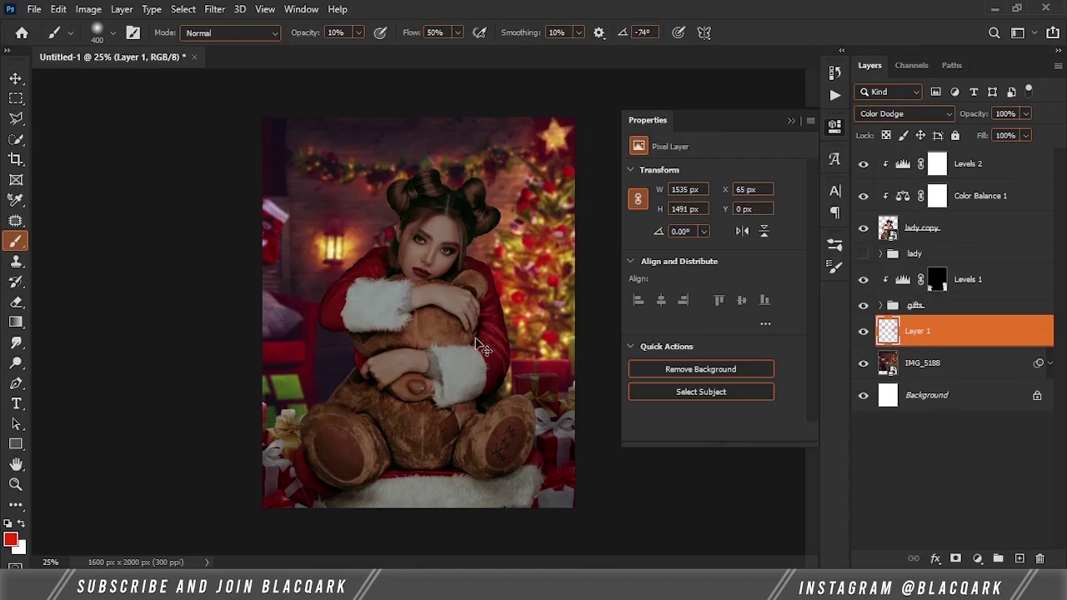
pyautogui.hotkey('ctrl', '+')
pyautogui.click(1013, 171)
# Step: Add a Curves adjustment above Levels 2, brightening it and pulling the green white point to 168
pyautogui.click(977, 558)
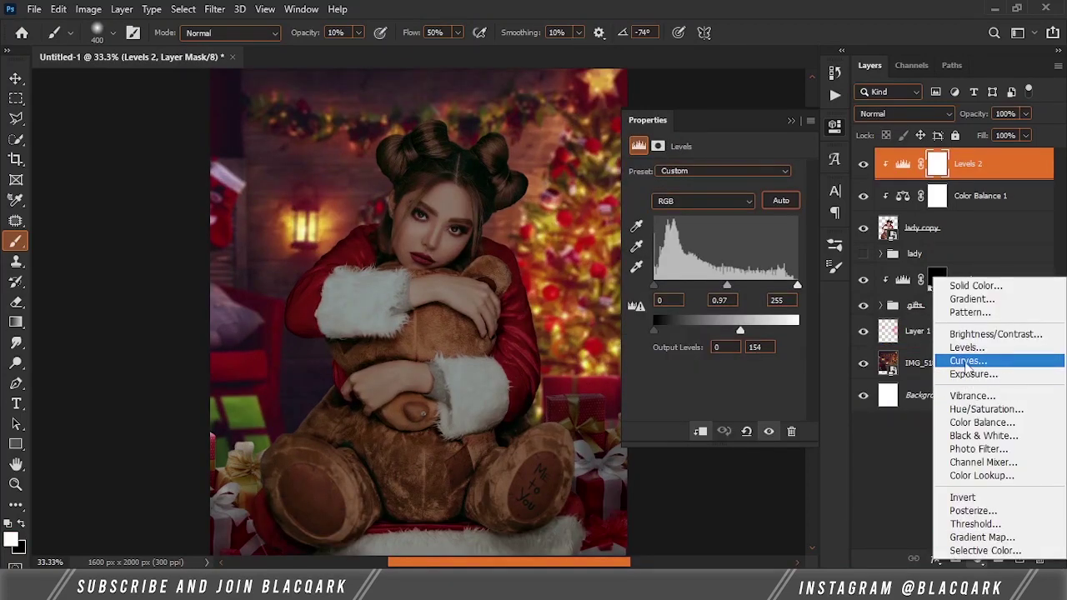
pyautogui.click(971, 365)
pyautogui.moveTo(718, 285); pyautogui.dragTo(718, 252)
pyautogui.hotkey('alt', '3')
pyautogui.moveTo(791, 211)
pyautogui.mouseDown()
pyautogui.moveTo(748, 211)
pyautogui.moveTo(767, 208)
pyautogui.mouseUp()
# Step: Warm the red and blue curves and invert the Curves 2 mask to black
pyautogui.click(750, 193)
pyautogui.click(692, 223)
pyautogui.click(750, 193)
pyautogui.click(691, 239)
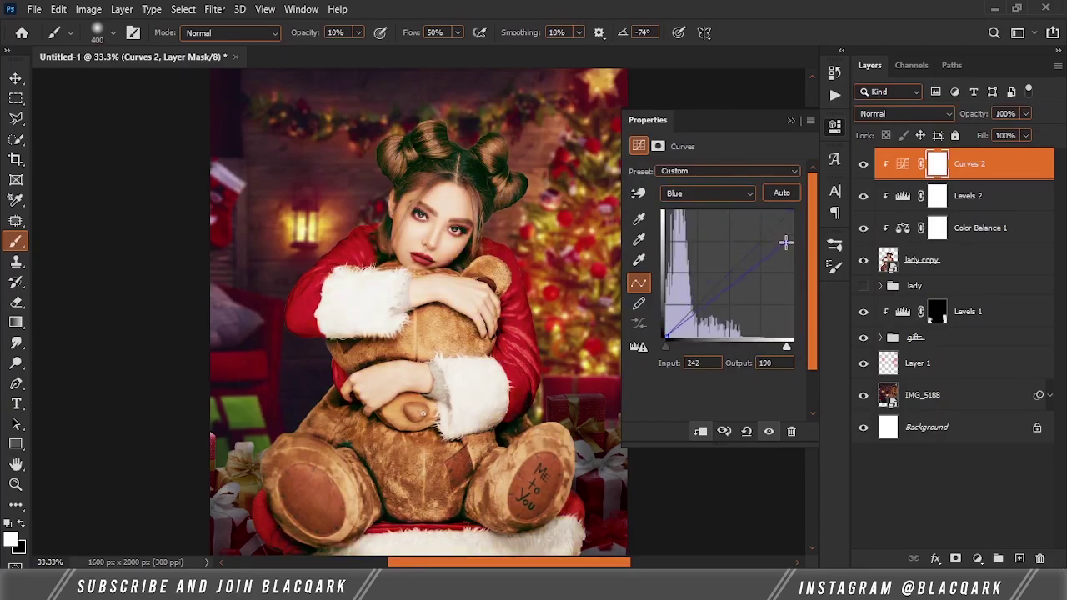
pyautogui.hotkey('ctrl', 'i')
pyautogui.click(791, 120)
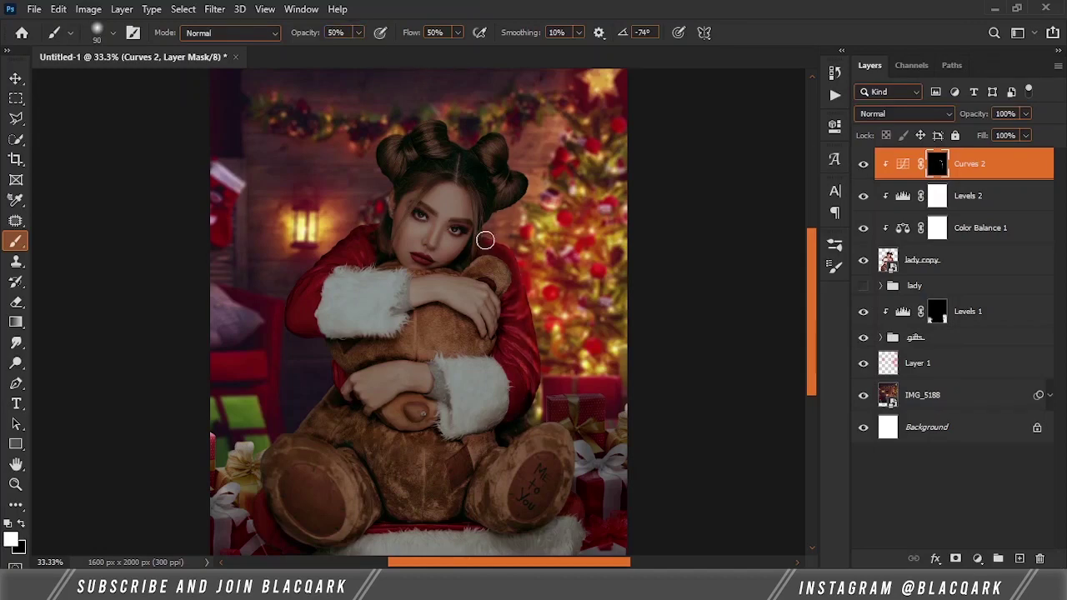
pyautogui.scroll(2, 512, 352)
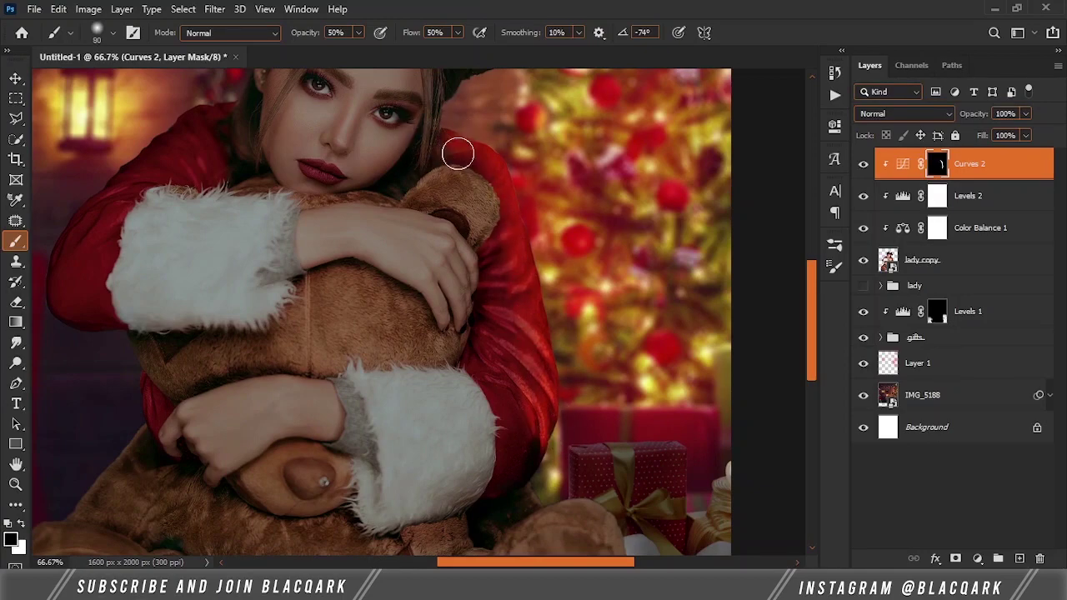
pyautogui.scroll(-2, 493, 301)
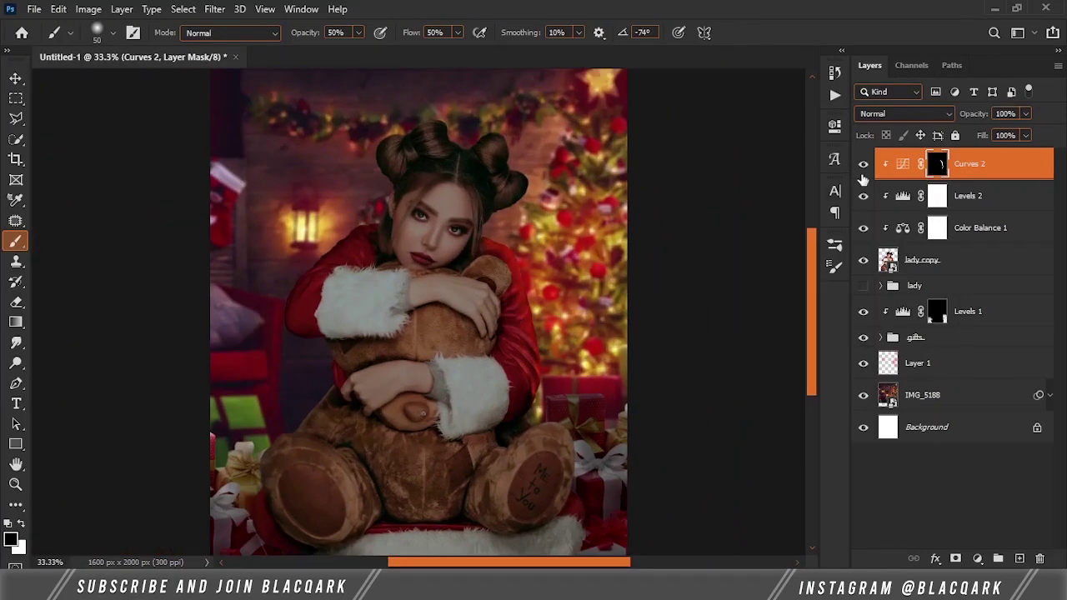
# Step: Replace Curves 2 with a colorized Hue/Saturation layer tinted orange-brown
pyautogui.press('Delete')
pyautogui.click(978, 559)
pyautogui.click(967, 341)
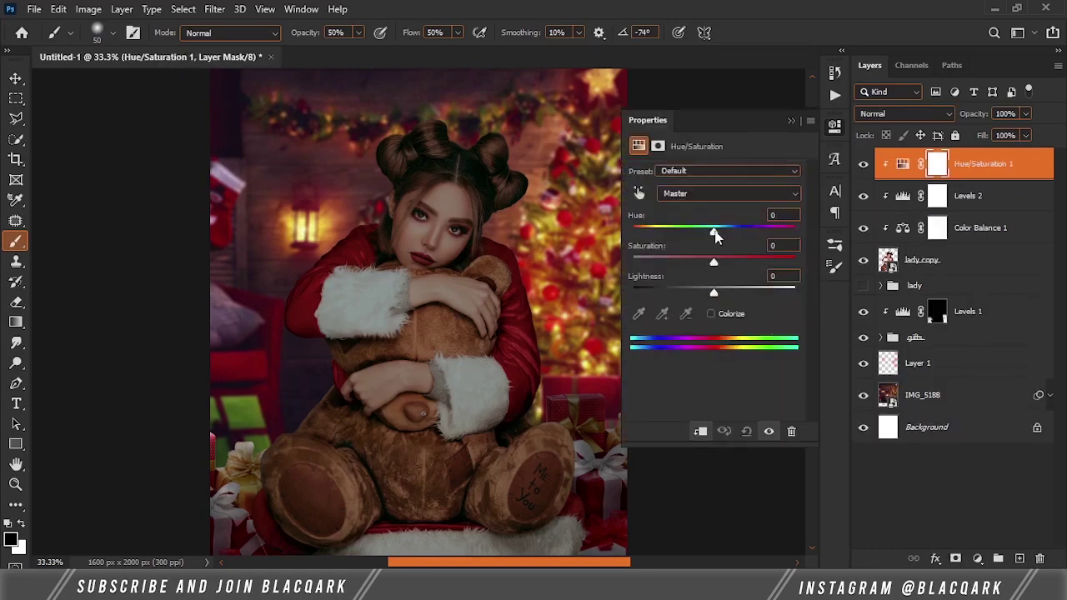
pyautogui.click(711, 313)
pyautogui.moveTo(672, 262)
pyautogui.mouseDown()
pyautogui.moveTo(722, 261)
pyautogui.moveTo(736, 292)
pyautogui.mouseUp()
pyautogui.moveTo(633, 232); pyautogui.dragTo(642, 235)
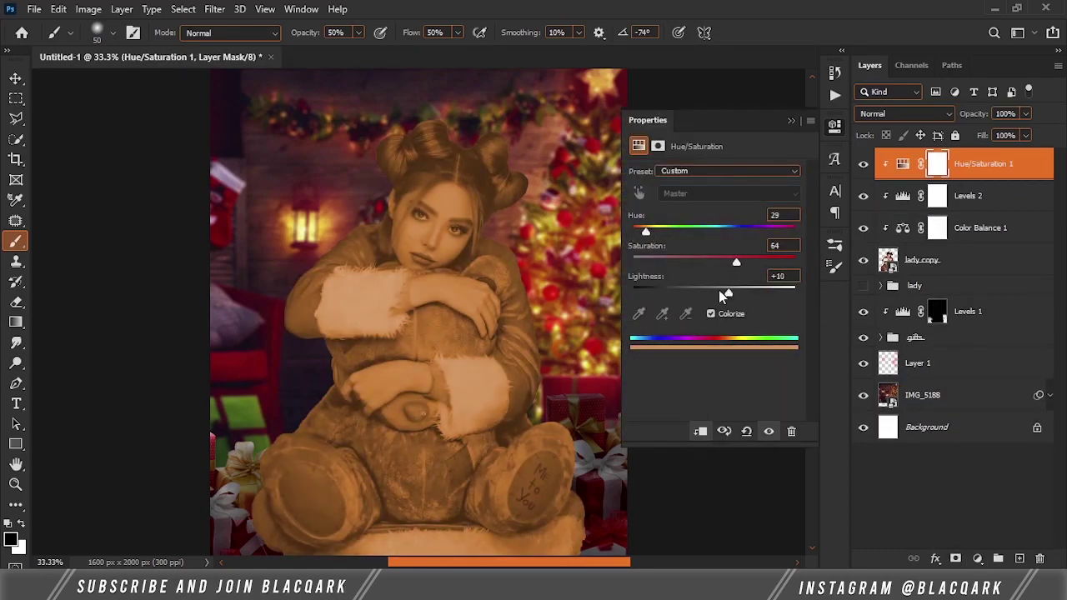
pyautogui.moveTo(732, 292); pyautogui.dragTo(727, 292)
# Step: Try splitting the Hue/Saturation 1 Blend If slider, then restore the full tint
pyautogui.click(1018, 177)
pyautogui.doubleClick(1018, 176)
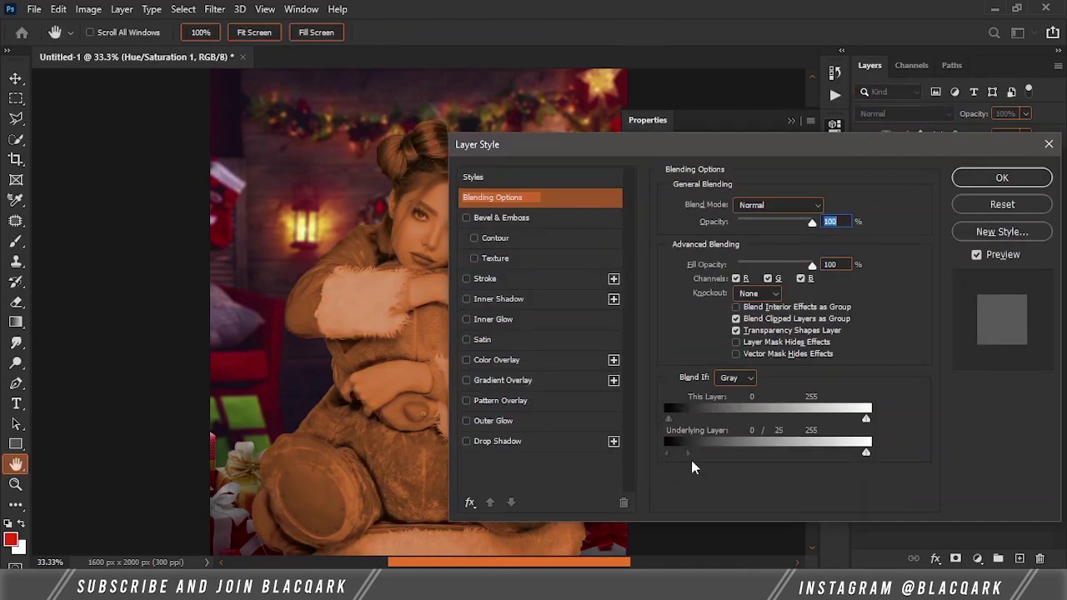
pyautogui.moveTo(691, 460); pyautogui.dragTo(703, 456)
pyautogui.moveTo(897, 448)
pyautogui.mouseDown()
pyautogui.moveTo(833, 447)
pyautogui.moveTo(942, 413)
pyautogui.mouseUp()
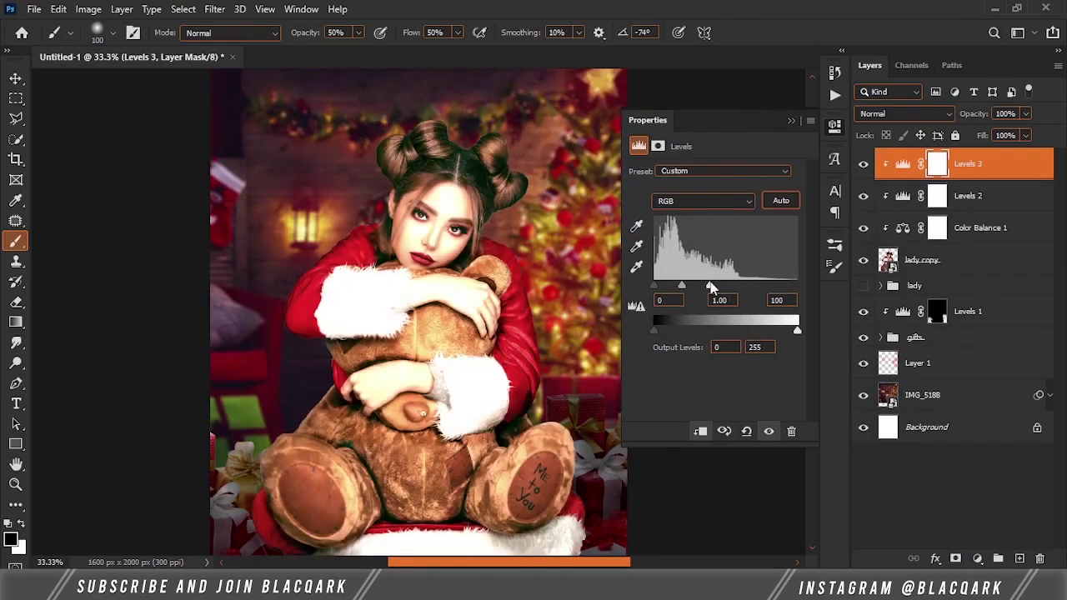
# Step: Add Exposure 1 at +1.73 above IMG_5188, invert its mask, and paint white over the tree and star
pyautogui.click(922, 395)
pyautogui.click(977, 559)
pyautogui.click(983, 470)
pyautogui.moveTo(713, 210); pyautogui.dragTo(735, 212)
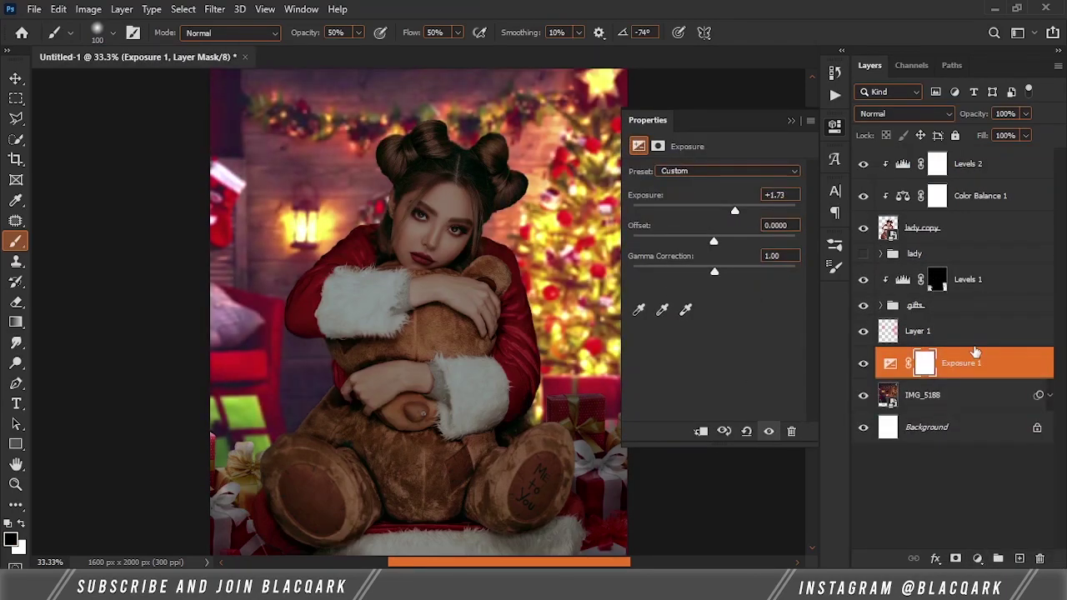
pyautogui.hotkey('ctrl', 'i')
pyautogui.press(']')
pyautogui.press(']')
pyautogui.press(']')
pyautogui.press('x')
pyautogui.moveTo(560, 304); pyautogui.dragTo(595, 91)
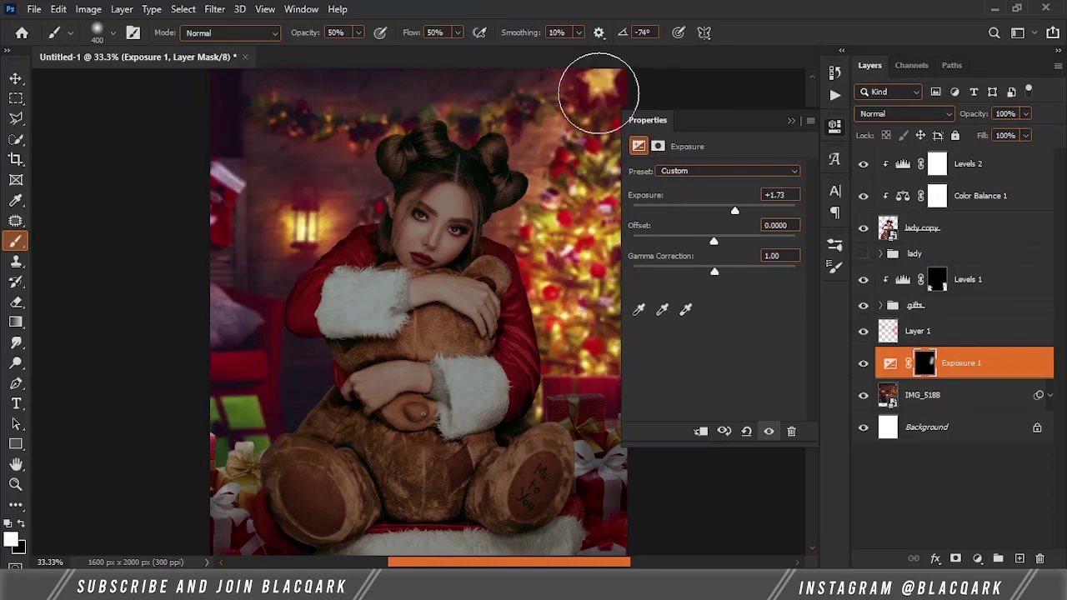
pyautogui.press('v')
# Step: Add Exposure 2 at +2.44 above Levels 2, invert its mask, and paint the right sleeve highlight
pyautogui.click(977, 559)
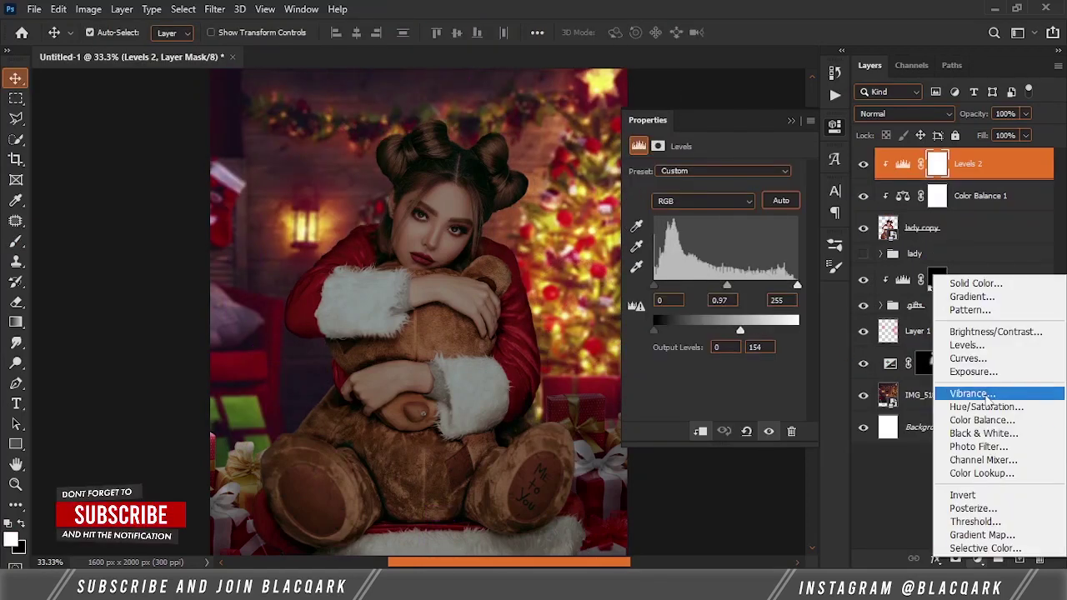
pyautogui.click(964, 369)
pyautogui.moveTo(713, 210); pyautogui.dragTo(743, 210)
pyautogui.hotkey('ctrl', 'i')
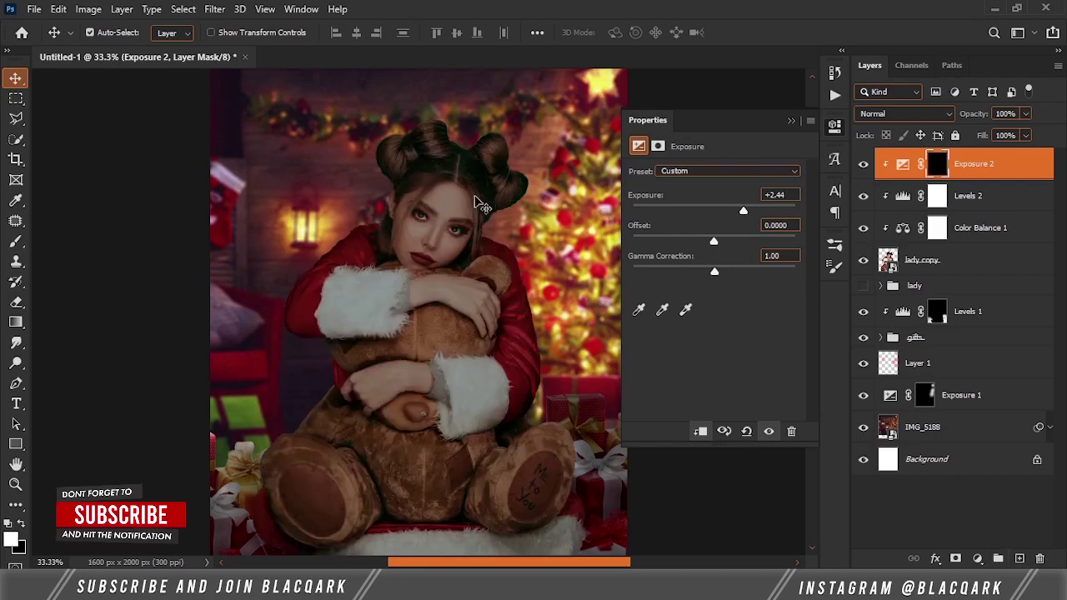
pyautogui.press('b')
pyautogui.moveTo(492, 242); pyautogui.dragTo(542, 358)
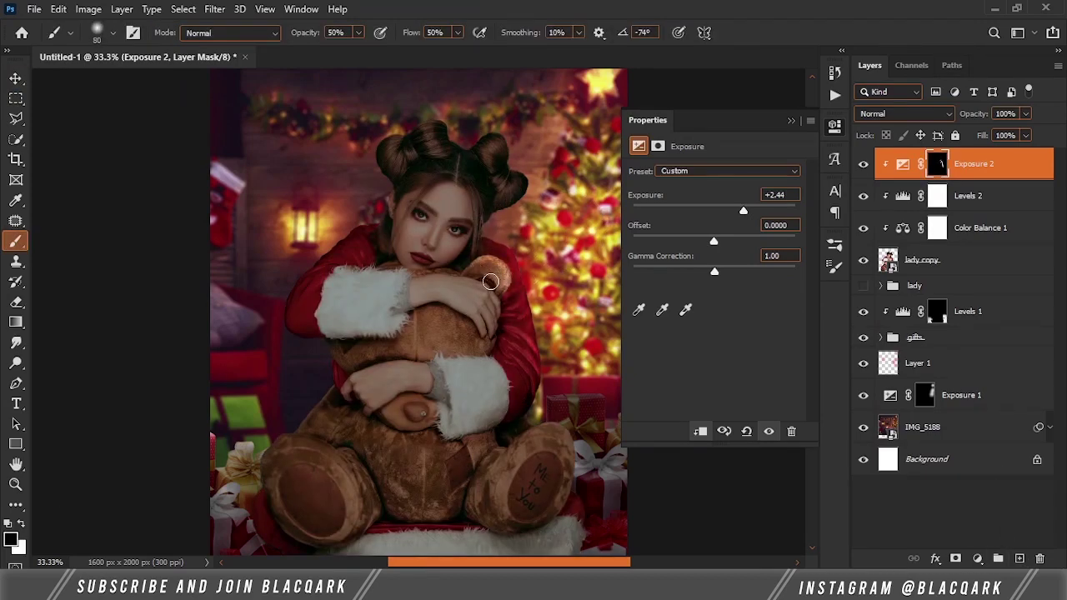
pyautogui.hotkey('ctrl', 'z')
pyautogui.moveTo(533, 367); pyautogui.dragTo(493, 232)
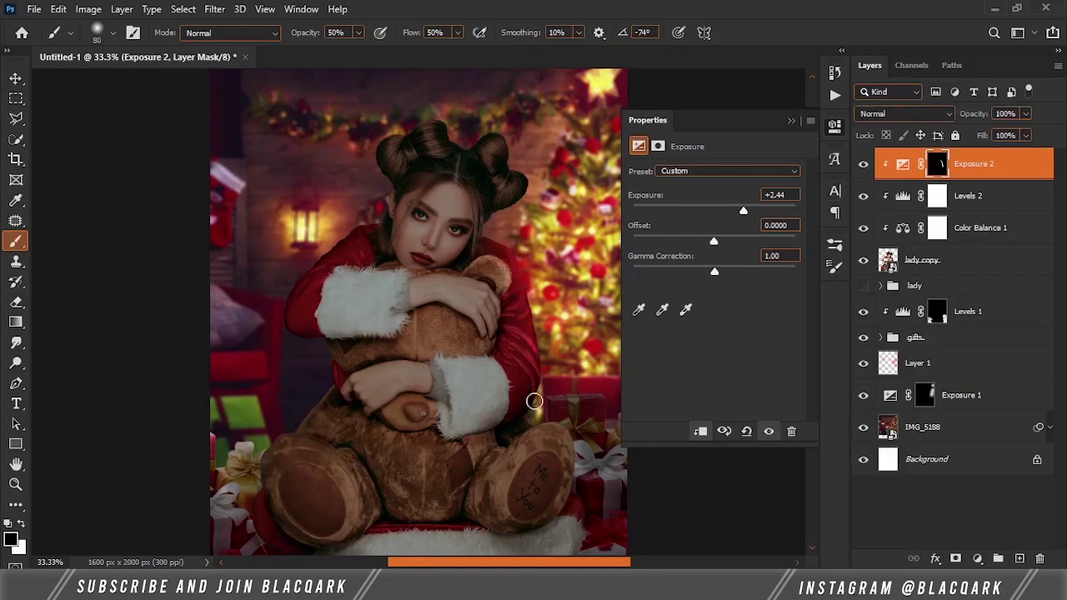
# Step: Brighten the right fur cuff through the Exposure 2 mask
pyautogui.scroll(-1, 536, 353)
pyautogui.press('x')
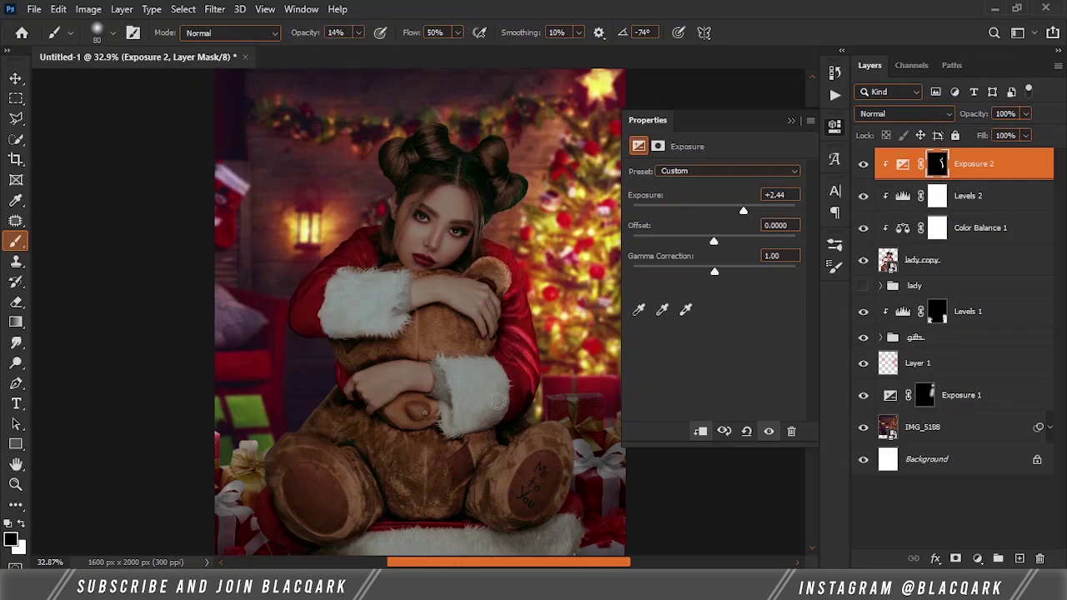
pyautogui.press('x')
pyautogui.moveTo(496, 403); pyautogui.dragTo(500, 391)
pyautogui.hotkey('ctrl', '-')
pyautogui.hotkey('ctrl', '+')
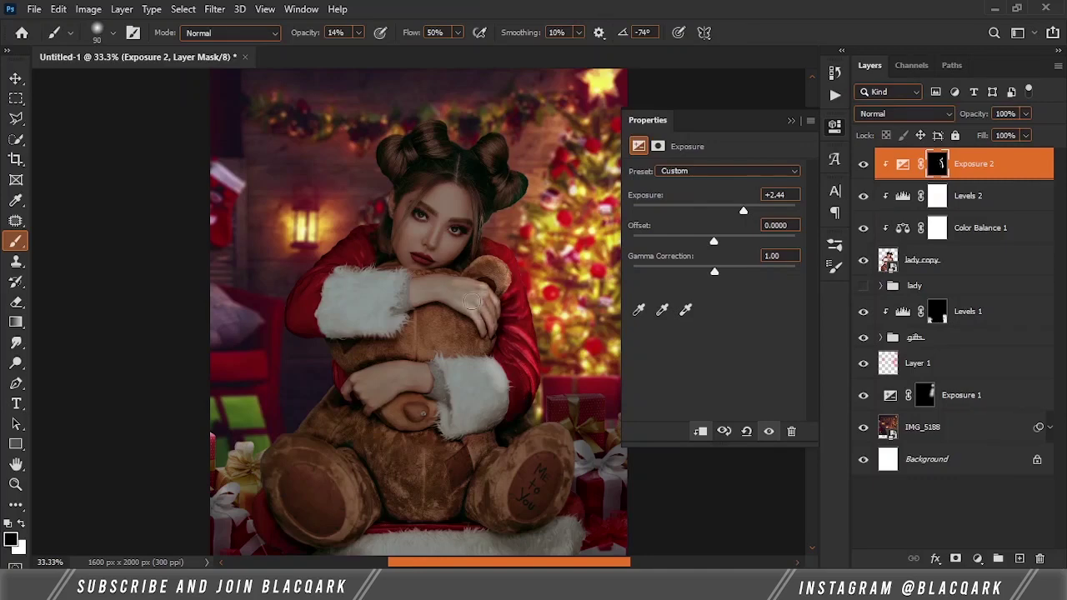
pyautogui.hotkey('ctrl', '+')
pyautogui.hotkey('ctrl', '+')
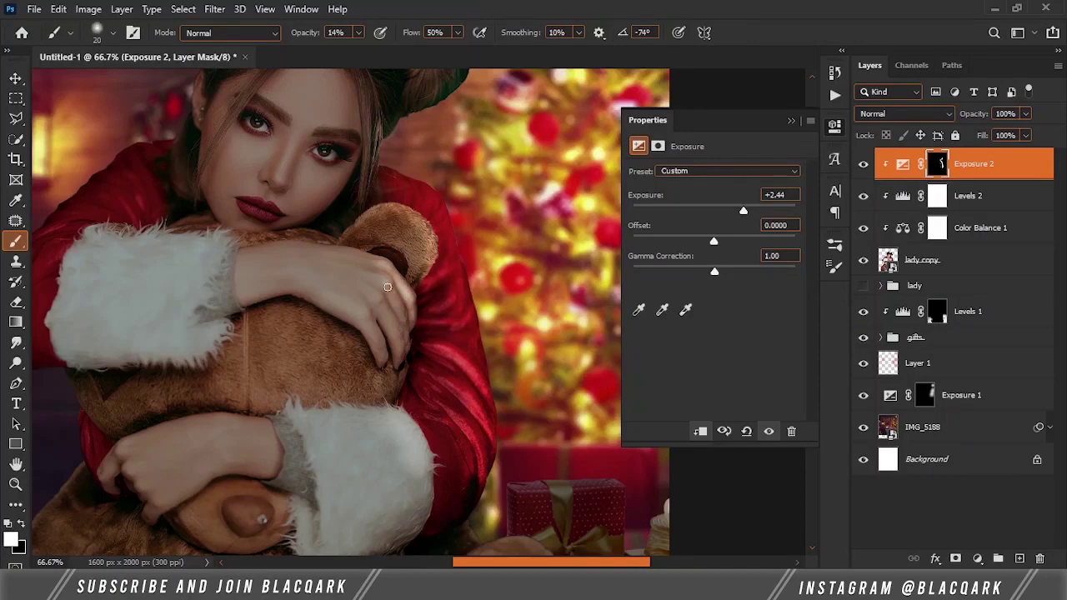
pyautogui.hotkey('ctrl', '-')
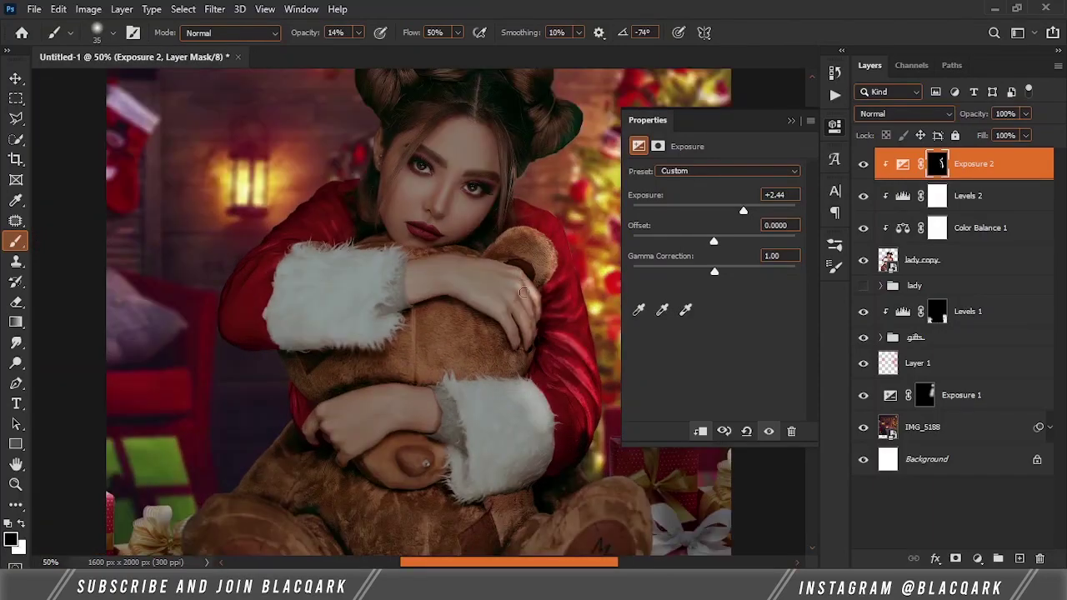
# Step: Paint white on the Exposure 2 mask along her left sleeve and shoulder
pyautogui.press(']')
pyautogui.press('x')
pyautogui.moveTo(307, 185)
pyautogui.mouseDown()
pyautogui.moveTo(334, 267)
pyautogui.moveTo(356, 261)
pyautogui.mouseUp()
pyautogui.press(']')
pyautogui.press(']')
pyautogui.press(']')
pyautogui.hotkey('ctrl', '-')
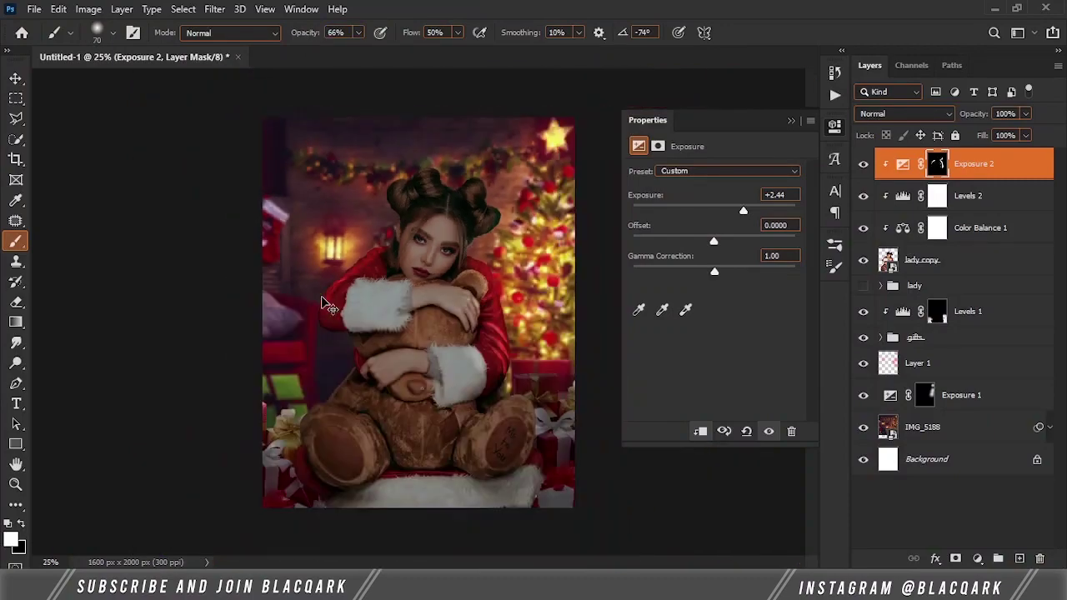
pyautogui.press('[')
pyautogui.press('[')
pyautogui.press('[')
pyautogui.moveTo(297, 295); pyautogui.dragTo(313, 282)
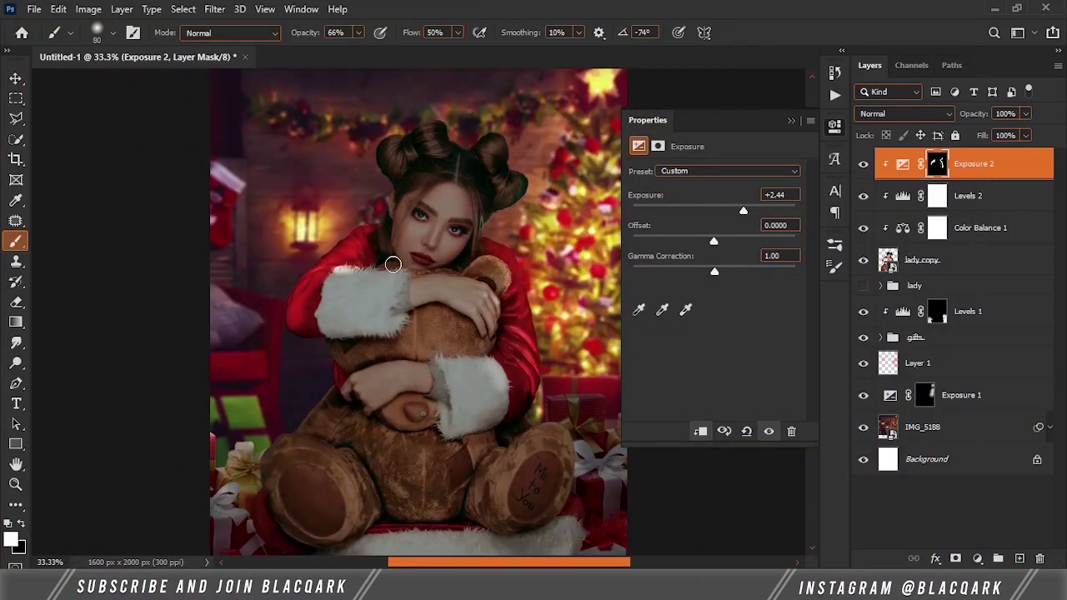
pyautogui.doubleClick(888, 260)
# Step: Smooth the red shoulder edge on the lady copy cutout mask at 98% opacity, then save and close it
pyautogui.hotkey('ctrl', '+')
pyautogui.hotkey('ctrl', '+')
pyautogui.hotkey('ctrl', '+')
pyautogui.scroll(3, 369, 321)
pyautogui.click(881, 158)
pyautogui.click(875, 218)
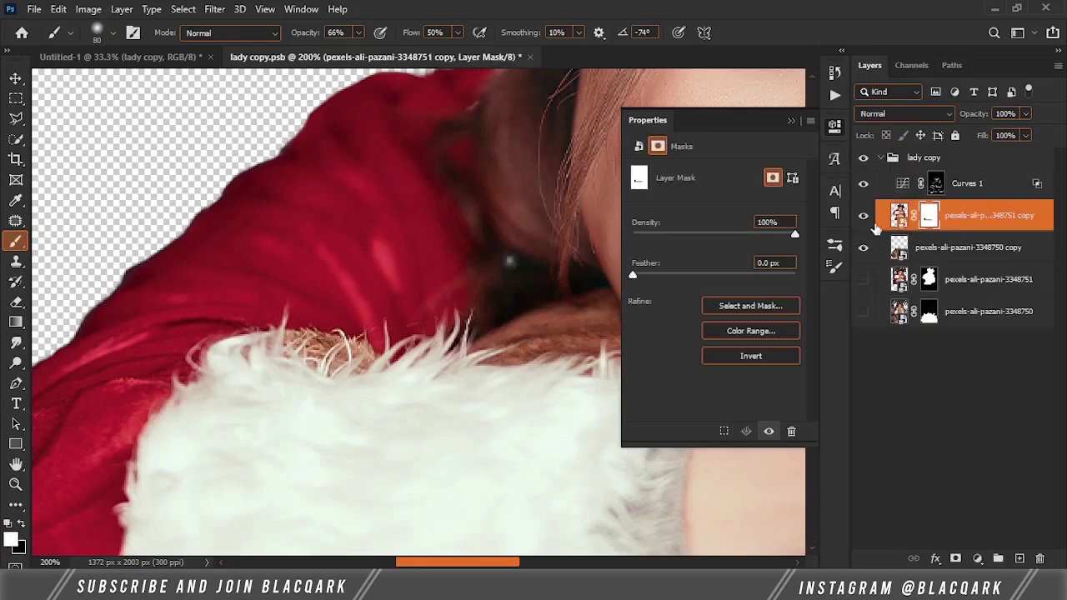
pyautogui.moveTo(270, 218); pyautogui.dragTo(345, 239)
pyautogui.press('[')
pyautogui.press('[')
pyautogui.press('[')
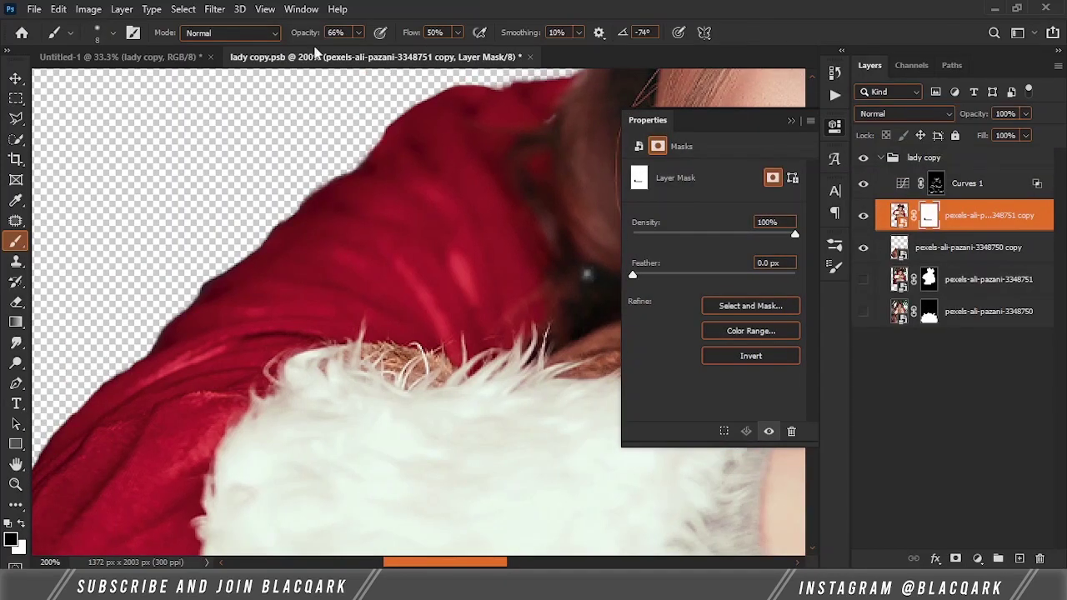
pyautogui.press('9')
pyautogui.press('8')
pyautogui.moveTo(201, 281)
pyautogui.mouseDown()
pyautogui.moveTo(158, 338)
pyautogui.moveTo(358, 155)
pyautogui.mouseUp()
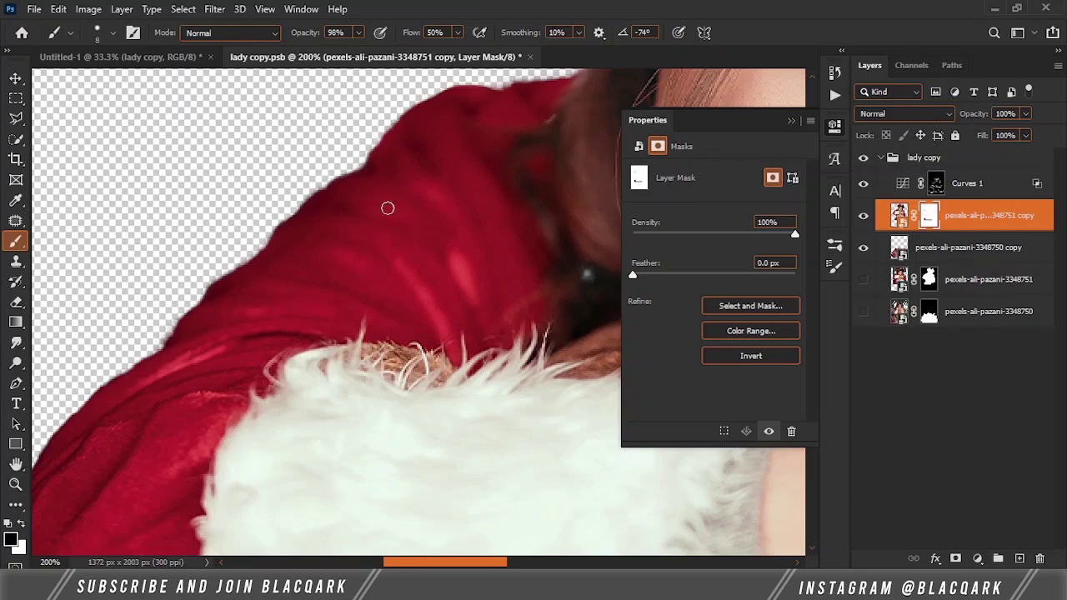
pyautogui.scroll(3, 388, 208)
pyautogui.hotkey('ctrl', 's')
pyautogui.hotkey('ctrl', 'w')
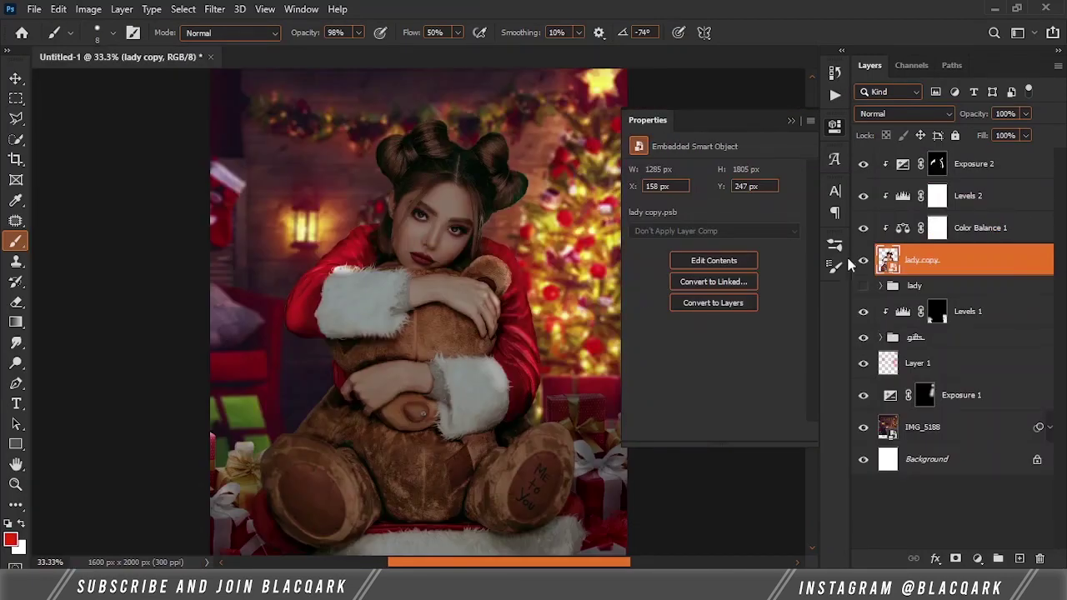
# Step: Brighten the sleeve through the Exposure 2 mask with a low-opacity white brush
pyautogui.click(967, 165)
pyautogui.press('x')
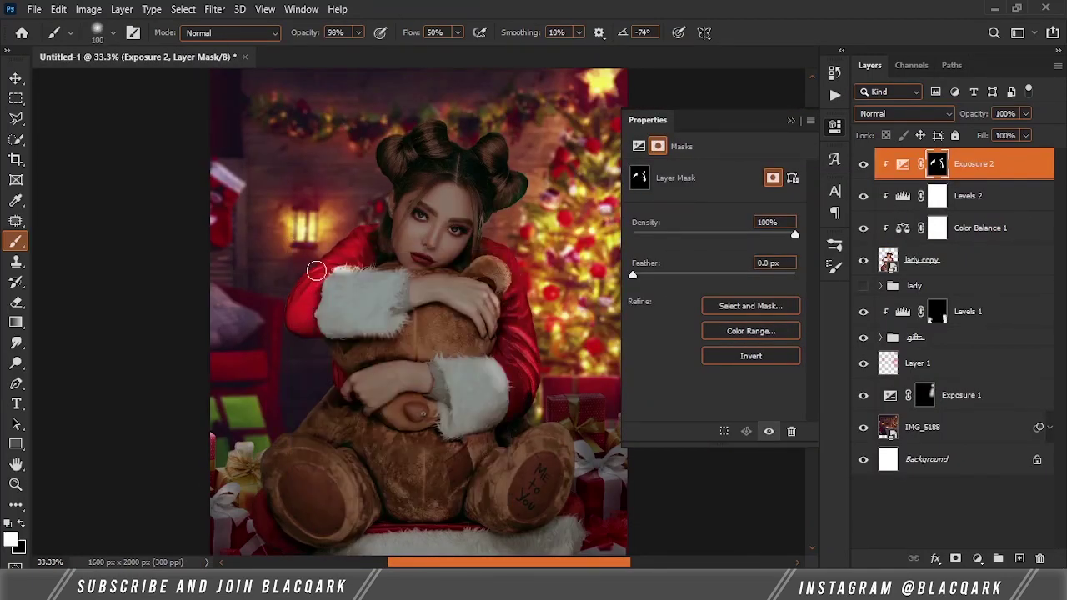
pyautogui.rightClick(305, 247)
pyautogui.press('0')
pyautogui.press('5')
pyautogui.press('5')
pyautogui.press(']')
pyautogui.press(']')
pyautogui.press(']')
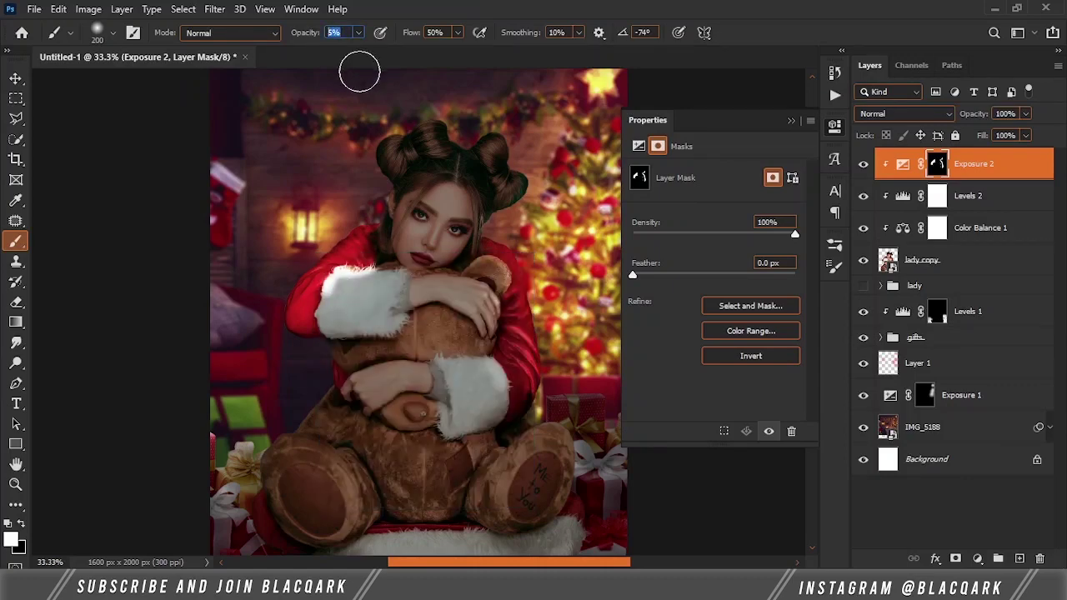
pyautogui.moveTo(310, 310)
pyautogui.mouseDown()
pyautogui.moveTo(380, 239)
pyautogui.moveTo(330, 285)
pyautogui.mouseUp()
pyautogui.press('[')
pyautogui.press('[')
pyautogui.press('[')
pyautogui.press('x')
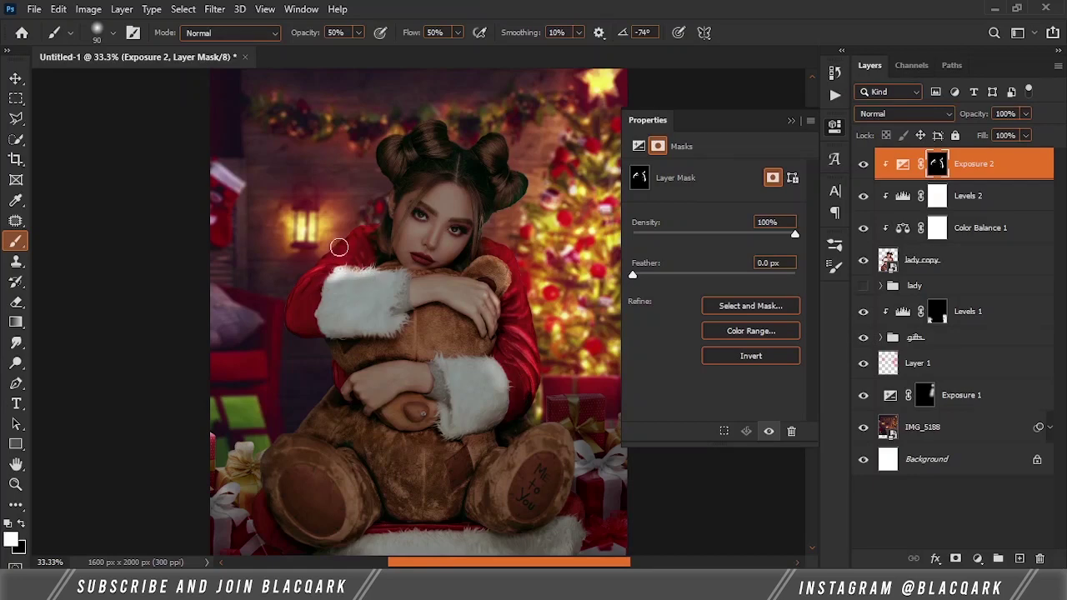
pyautogui.press('x')
pyautogui.press(']')
pyautogui.press(']')
# Step: Repaint the Exposure 2 mask over the teddy bear's foot, then select Levels 1
pyautogui.hotkey('ctrl', '-')
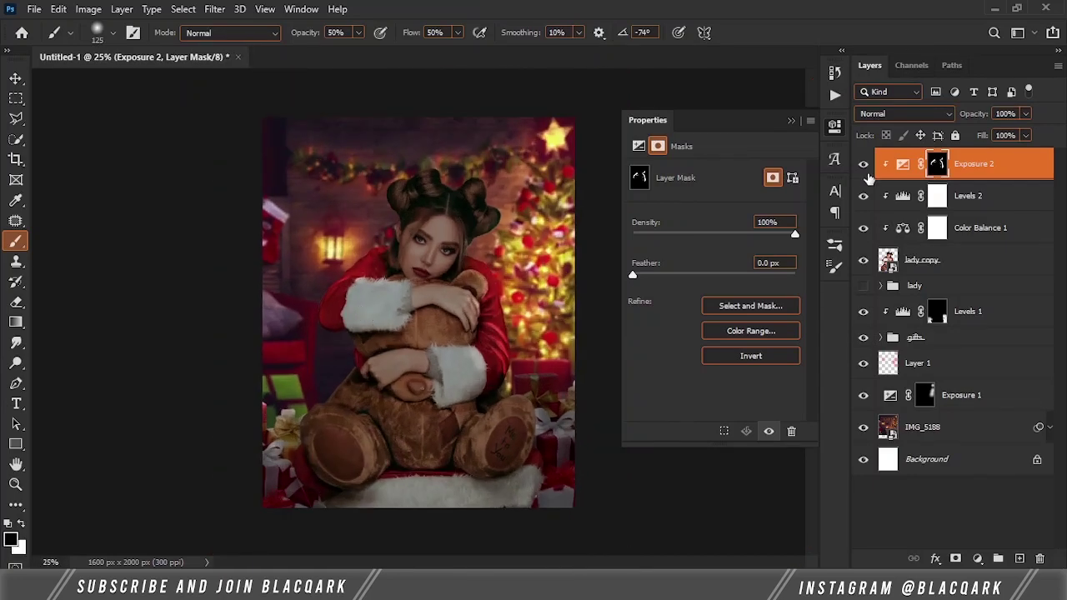
pyautogui.press('x')
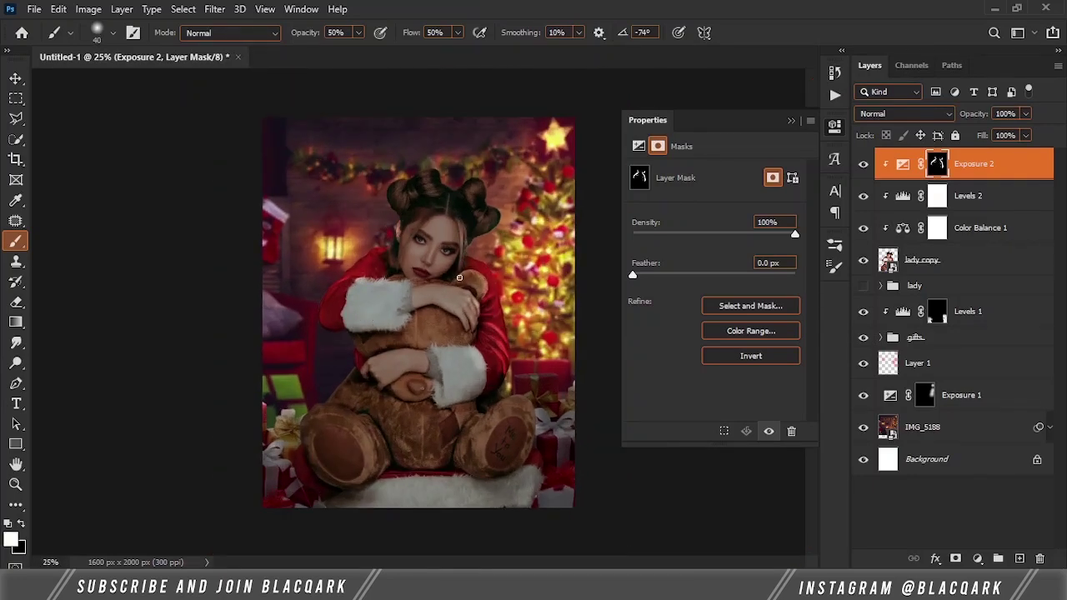
pyautogui.hotkey('ctrl', '+')
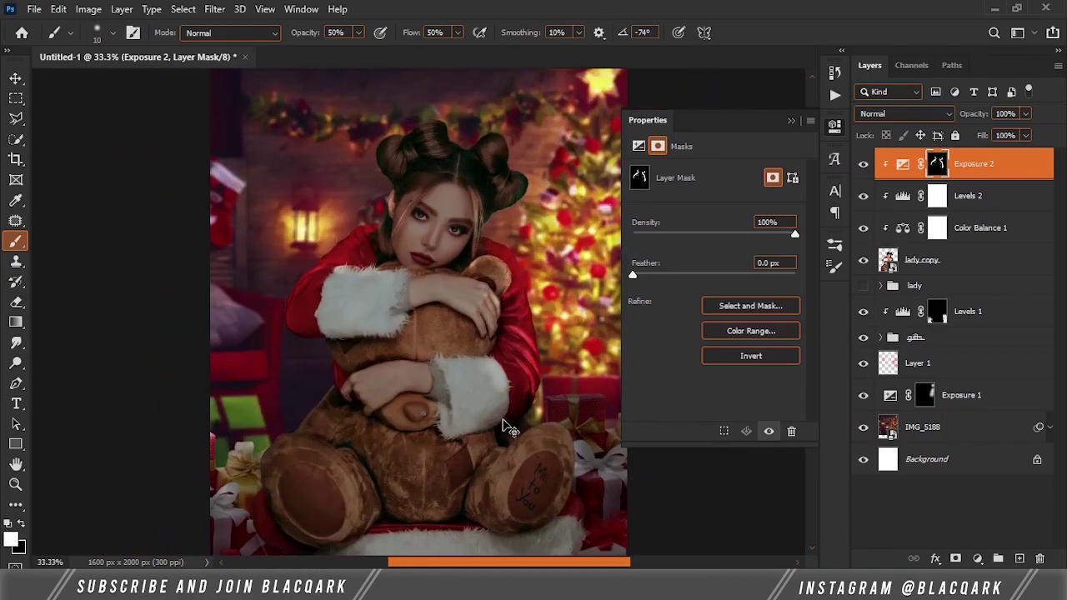
pyautogui.moveTo(548, 321)
pyautogui.mouseDown()
pyautogui.moveTo(493, 424)
pyautogui.moveTo(567, 437)
pyautogui.mouseUp()
pyautogui.press(']')
pyautogui.press(']')
pyautogui.press(']')
pyautogui.press('x')
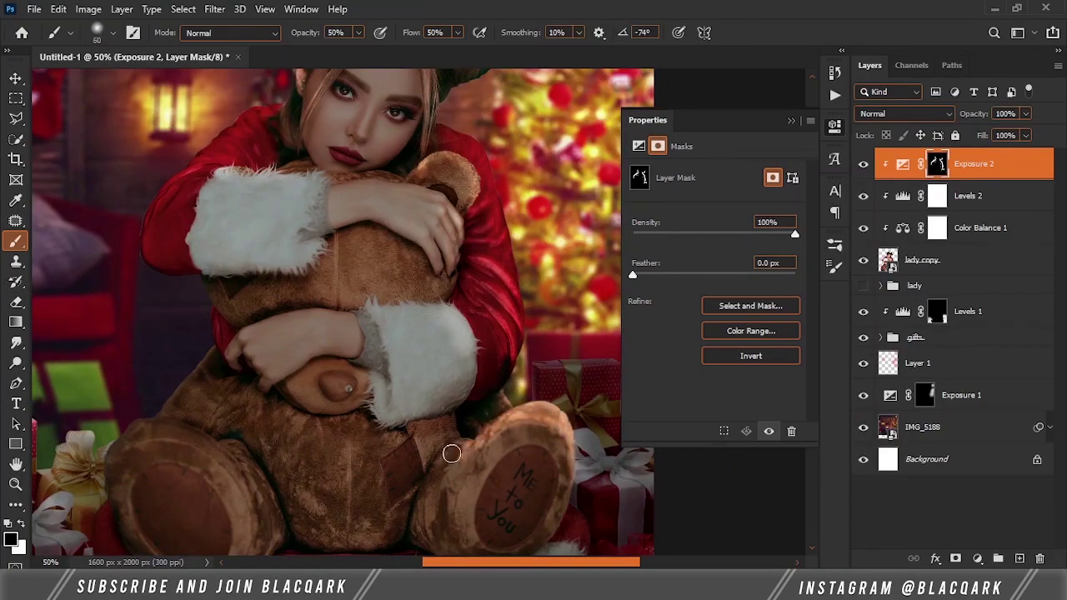
pyautogui.moveTo(450, 450); pyautogui.dragTo(557, 445)
pyautogui.hotkey('ctrl', '-')
pyautogui.hotkey('ctrl', '+')
pyautogui.press('x')
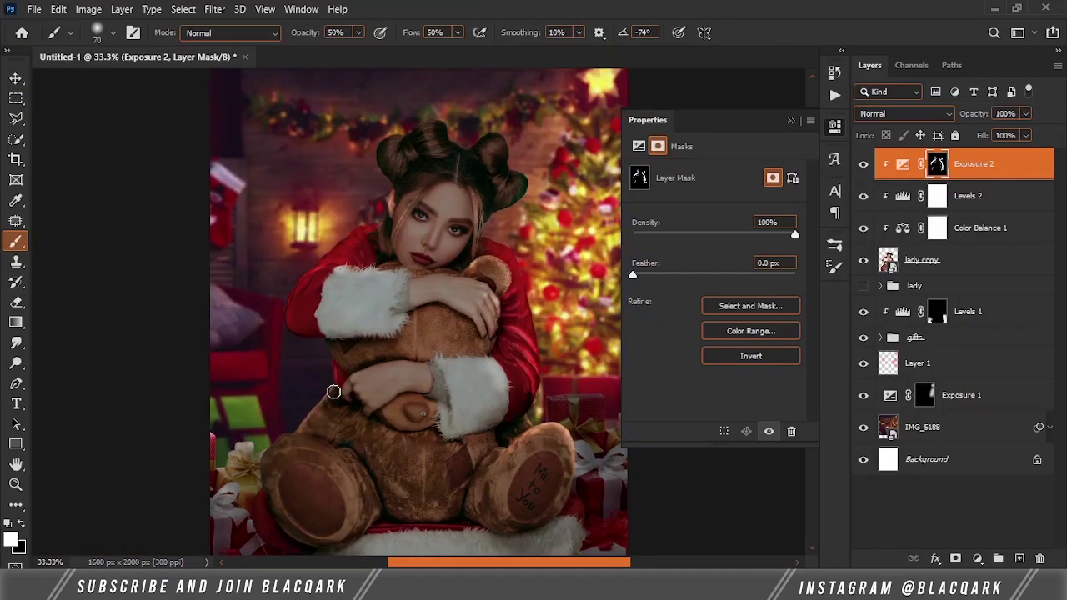
pyautogui.click(966, 310)
pyautogui.click(977, 558)
# Step: Add clipped Exposure 3 at +3.27, invert its mask, and paint white over the gift boxes
pyautogui.click(966, 364)
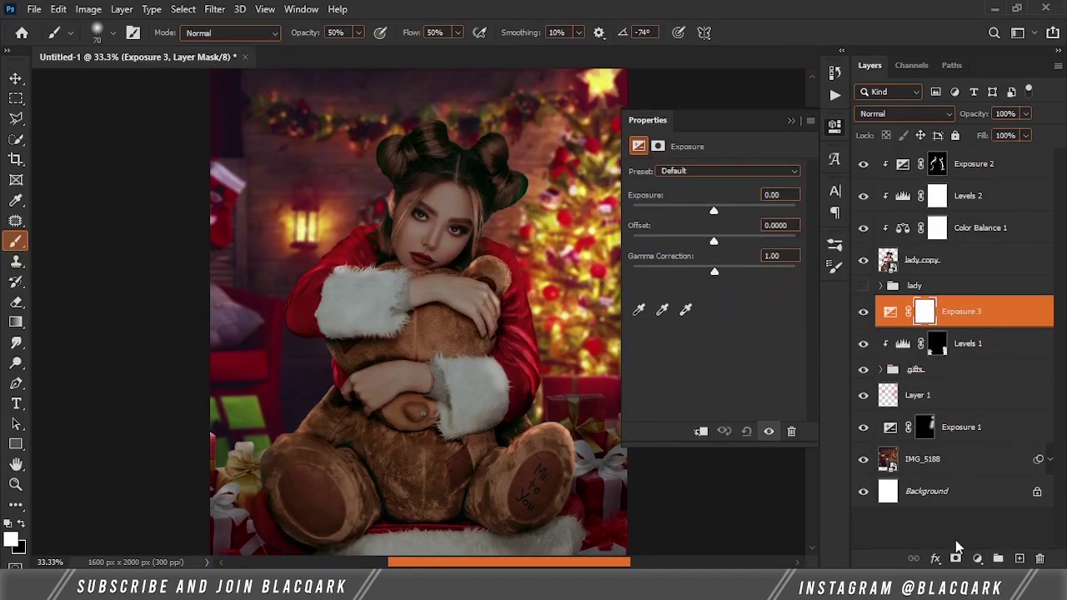
pyautogui.click(700, 431)
pyautogui.moveTo(714, 211); pyautogui.dragTo(754, 211)
pyautogui.hotkey('ctrl', 'i')
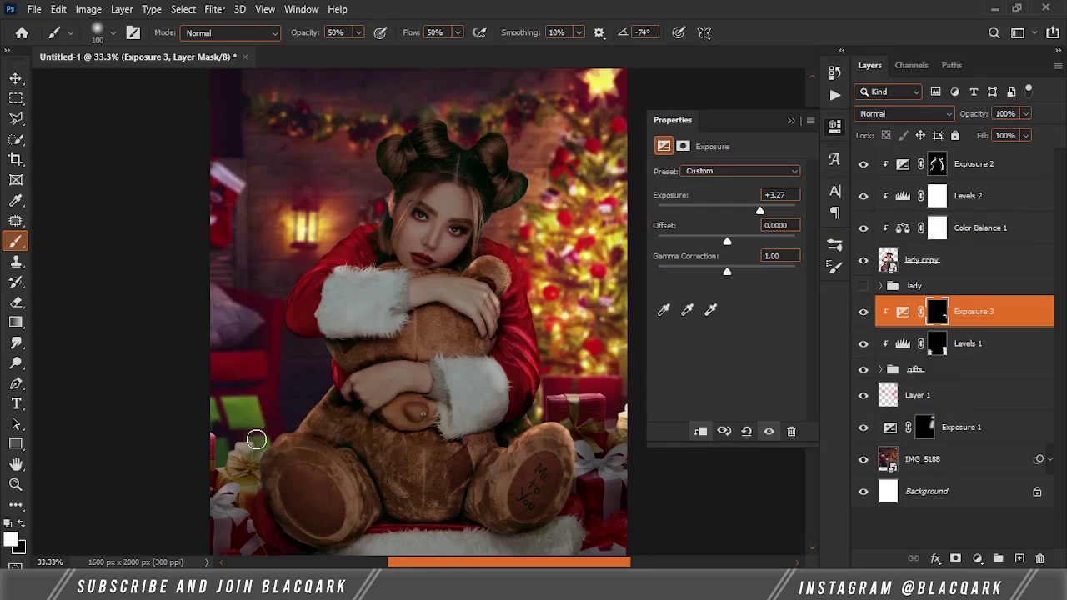
pyautogui.moveTo(256, 439); pyautogui.dragTo(265, 443)
pyautogui.moveTo(609, 418)
pyautogui.mouseDown()
pyautogui.moveTo(599, 466)
pyautogui.moveTo(610, 480)
pyautogui.mouseUp()
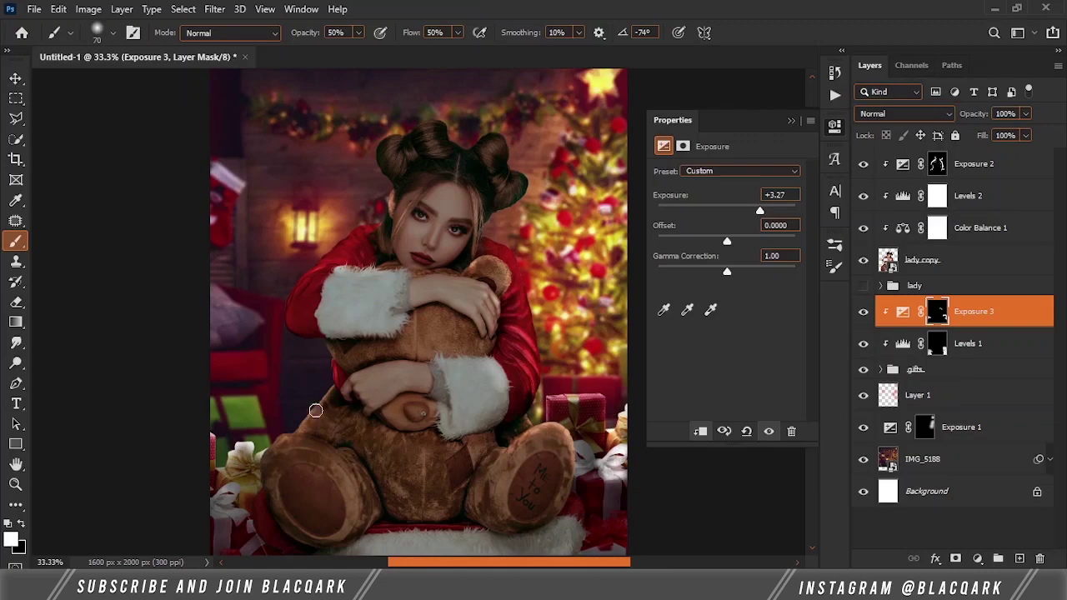
pyautogui.press('x')
pyautogui.click(920, 259)
# Step: Add a Curves layer clipped to the girl and raise its Red curve
pyautogui.click(966, 195)
pyautogui.click(976, 559)
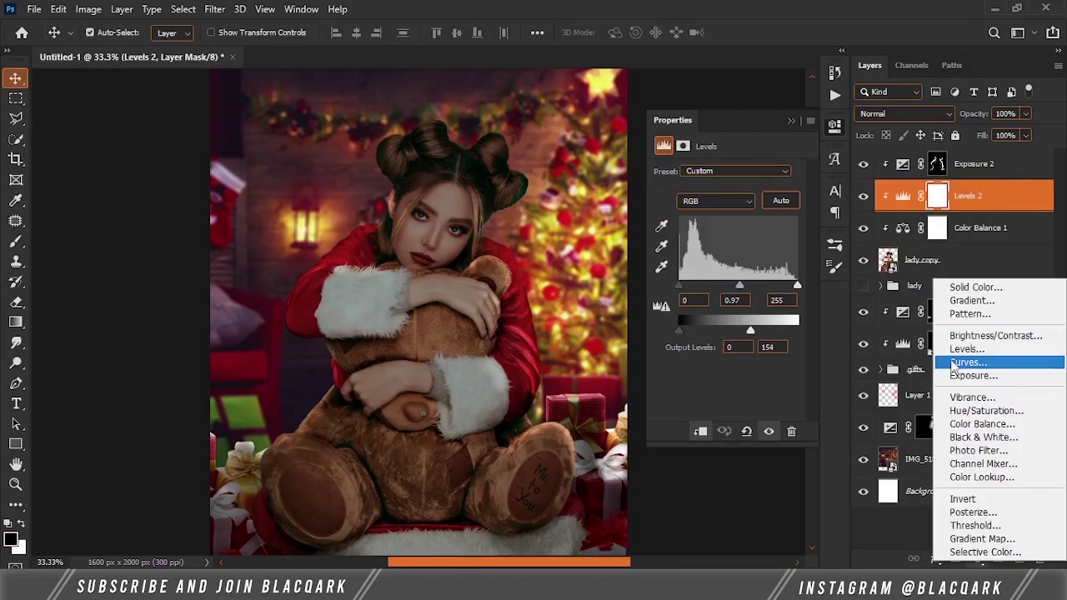
pyautogui.click(959, 336)
pyautogui.moveTo(740, 242); pyautogui.dragTo(760, 212)
# Step: Invert the Curves mask and paint the red tint onto the girl and her right arm
pyautogui.hotkey('ctrl', 'i')
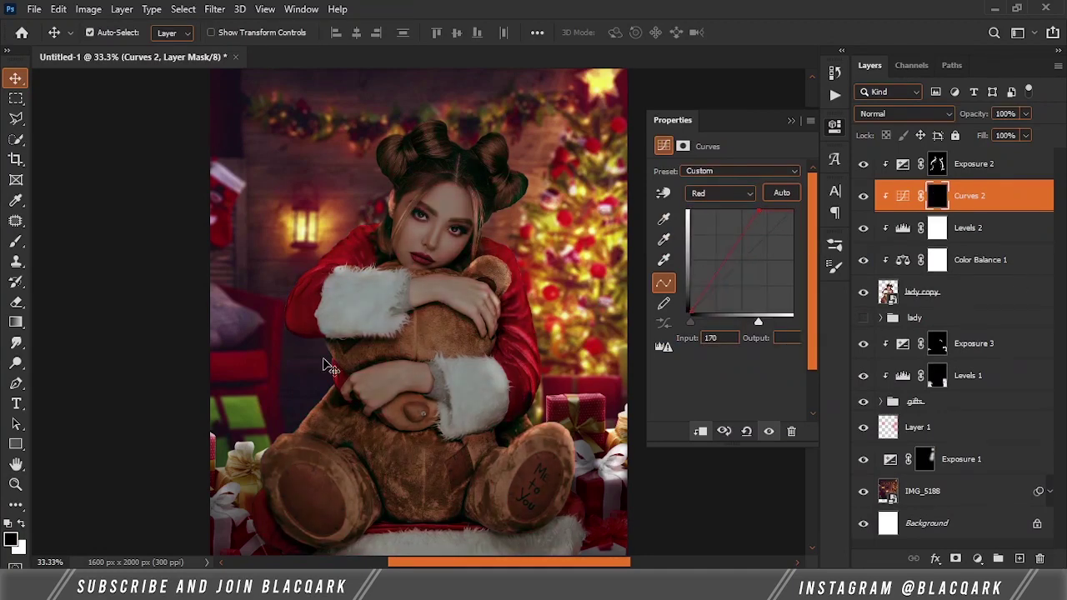
pyautogui.press('b')
pyautogui.press('x')
pyautogui.moveTo(309, 255); pyautogui.dragTo(309, 338)
pyautogui.moveTo(492, 245); pyautogui.dragTo(521, 404)
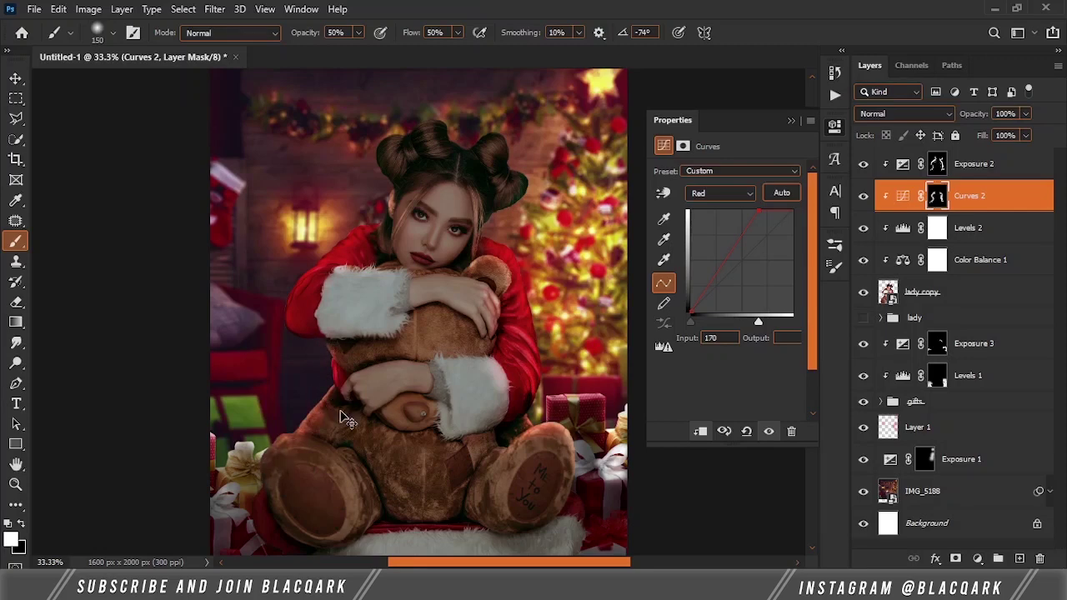
pyautogui.hotkey('ctrl', '-')
pyautogui.press(']')
pyautogui.press(']')
pyautogui.press(']')
pyautogui.press('x')
pyautogui.press('x')
pyautogui.press('x')
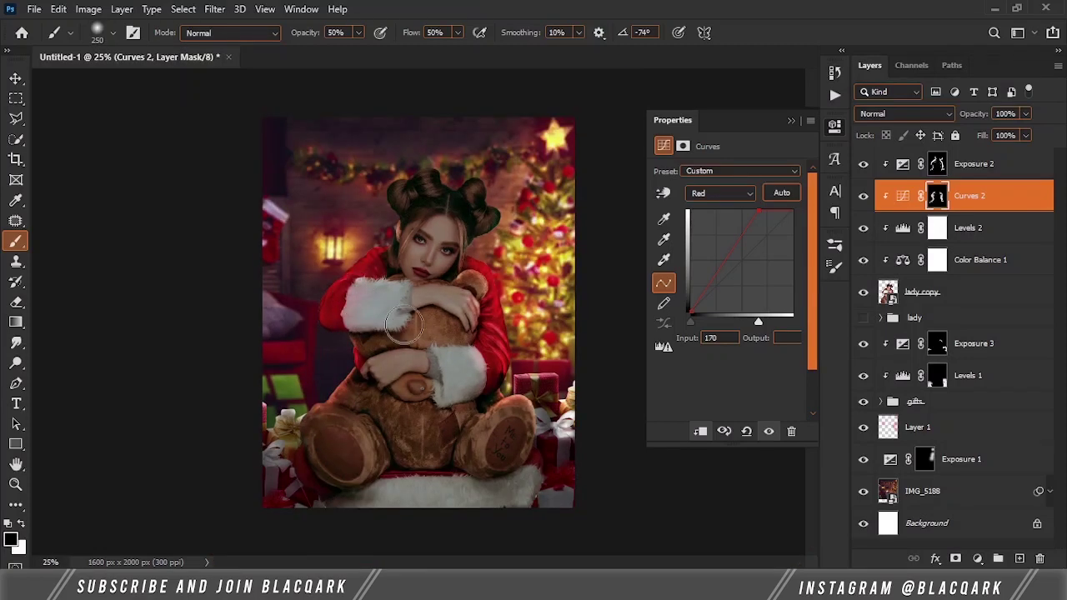
pyautogui.click(992, 163)
# Step: Add Levels with output white 96 and midtones 0.66, masked to darken only the bottom edge
pyautogui.click(977, 559)
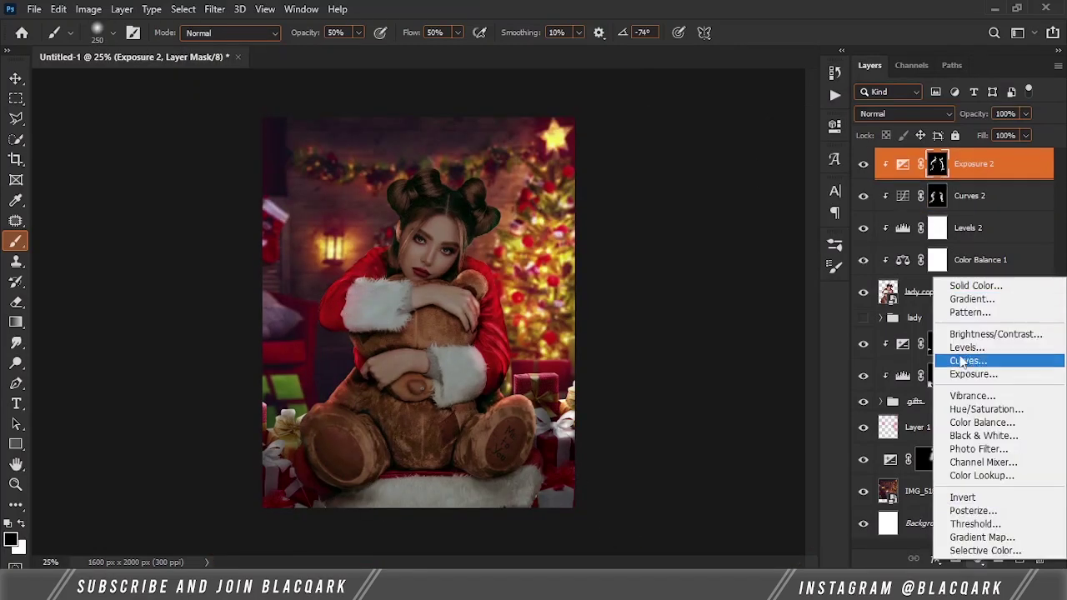
pyautogui.click(966, 346)
pyautogui.moveTo(798, 330); pyautogui.dragTo(723, 330)
pyautogui.moveTo(738, 286); pyautogui.dragTo(753, 286)
pyautogui.hotkey('ctrl', 'i')
pyautogui.press(']')
pyautogui.press(']')
pyautogui.press(']')
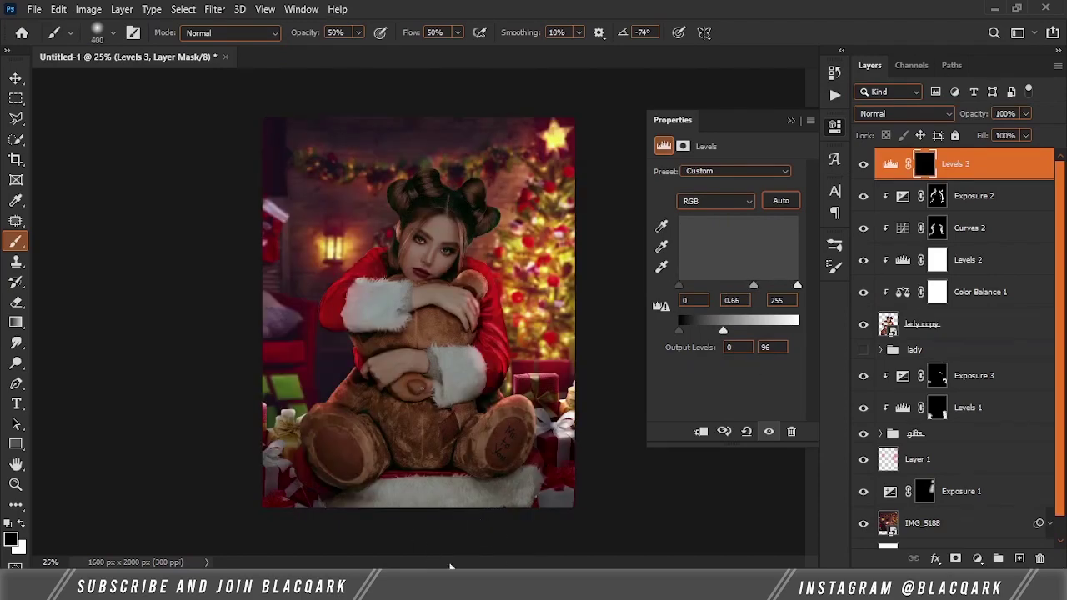
pyautogui.press('x')
pyautogui.moveTo(533, 525); pyautogui.dragTo(370, 476)
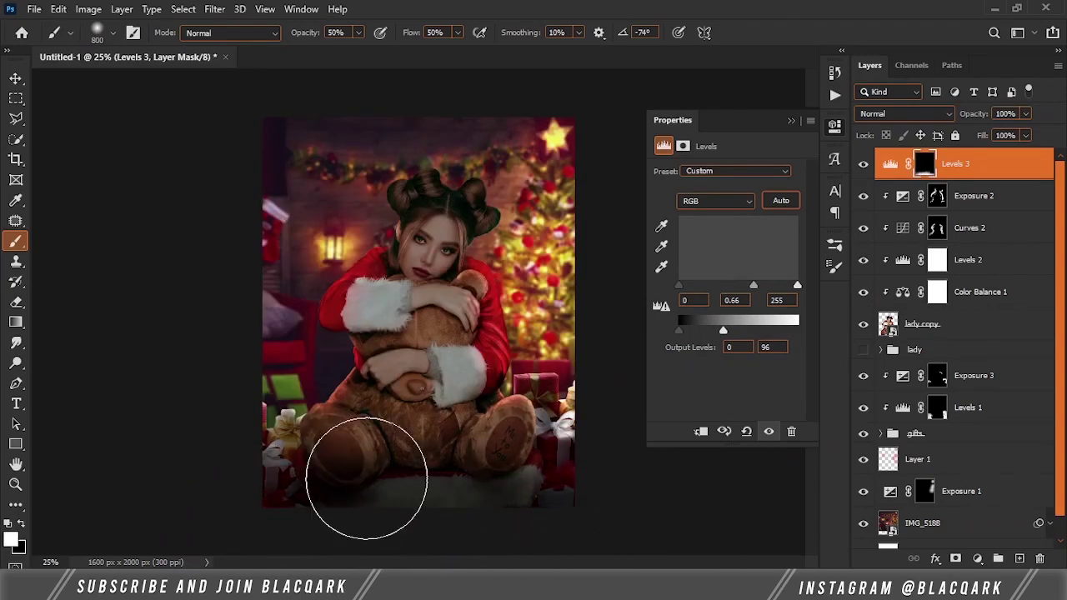
pyautogui.press('v')
# Step: Add an Exposure layer at +2.73 with an inverted mask to brush highlights on the girl
pyautogui.click(977, 558)
pyautogui.click(971, 364)
pyautogui.moveTo(726, 211); pyautogui.dragTo(754, 210)
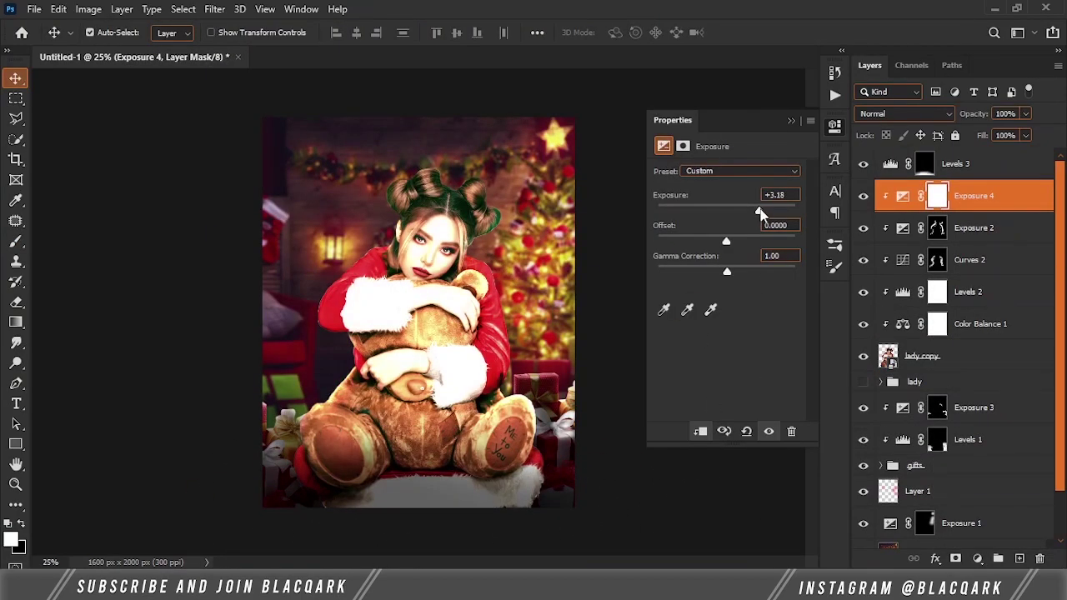
pyautogui.hotkey('ctrl', 'i')
pyautogui.hotkey('ctrl', '+')
pyautogui.hotkey('ctrl', '+')
pyautogui.hotkey('ctrl', '+')
pyautogui.press('b')
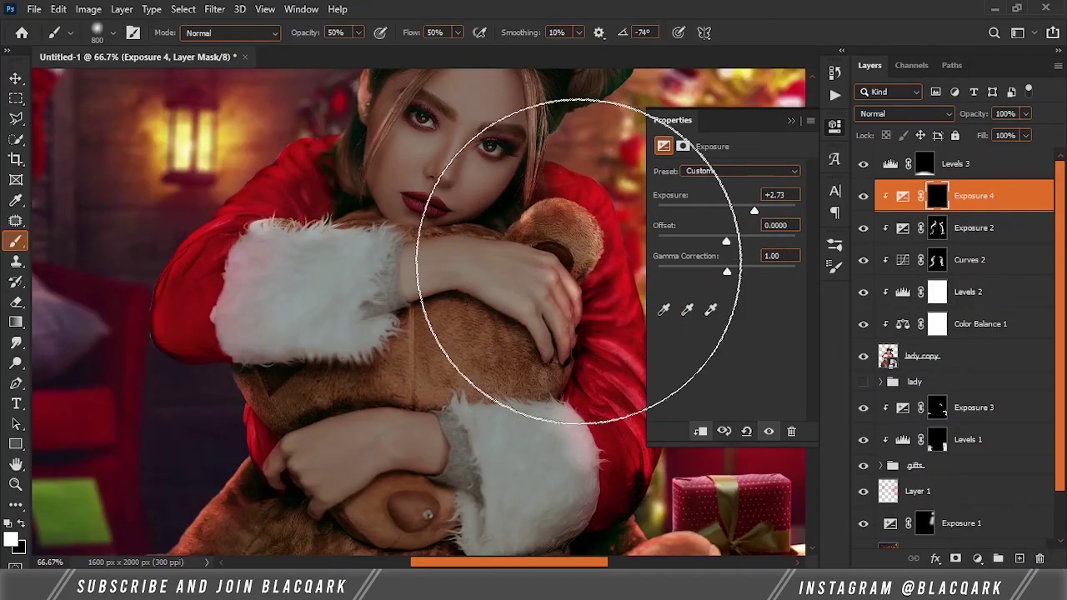
pyautogui.press('[')
pyautogui.press('[')
pyautogui.press('[')
pyautogui.scroll(5, 500, 275)
pyautogui.hscroll(5, 500, 275)
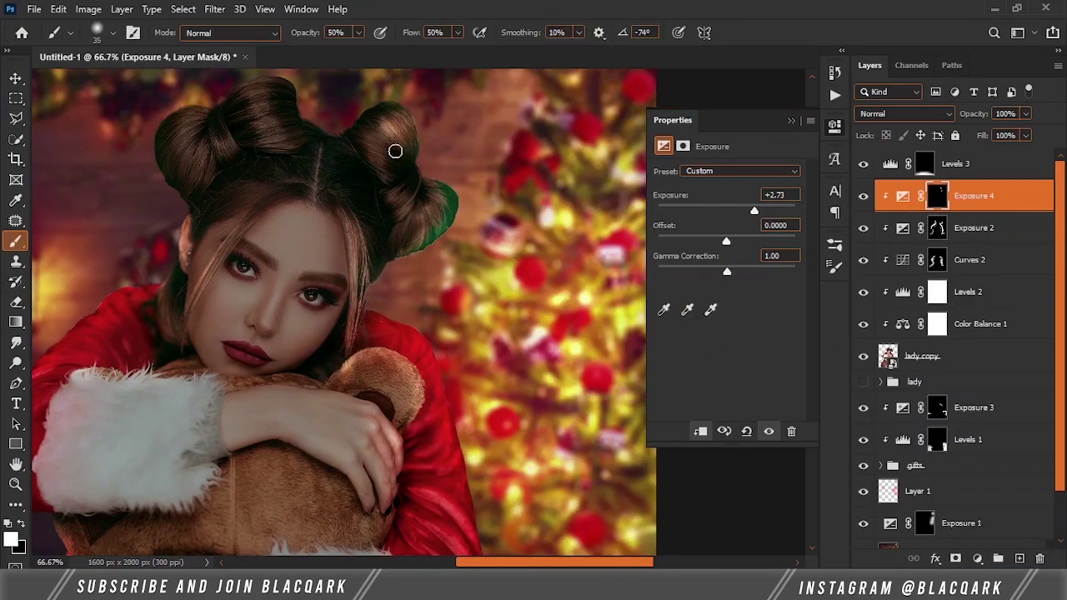
pyautogui.hscroll(-3, 259, 158)
pyautogui.scroll(1, 260, 159)
pyautogui.scroll(-1, 302, 151)
pyautogui.press('[')
pyautogui.press('[')
pyautogui.press('[')
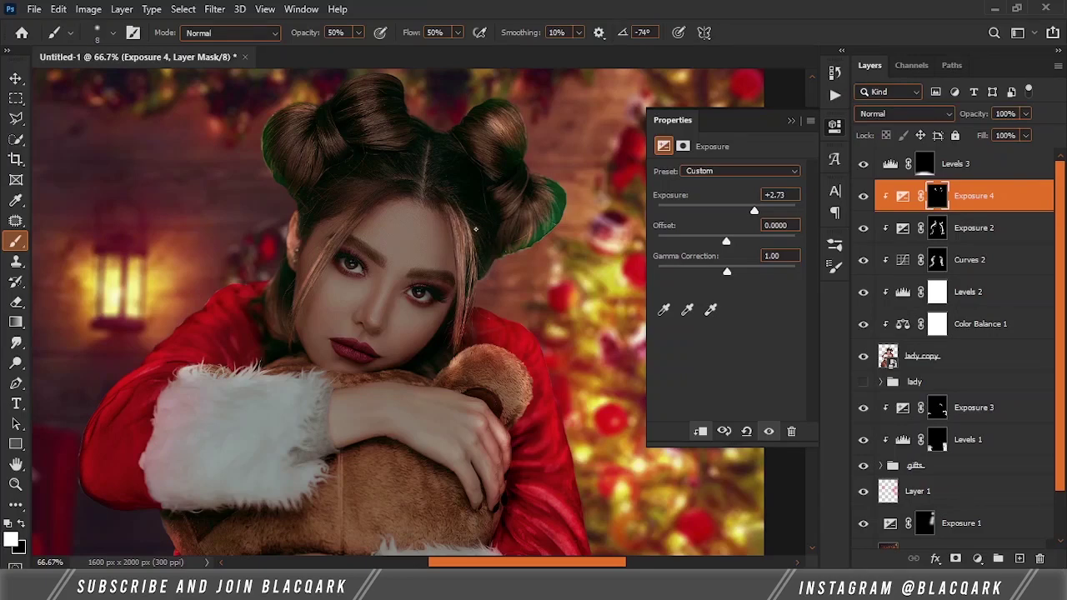
pyautogui.click(977, 559)
# Step: Try Selective Color on the Greens and colour-balance tweaks, then delete the trial layer
pyautogui.click(741, 188)
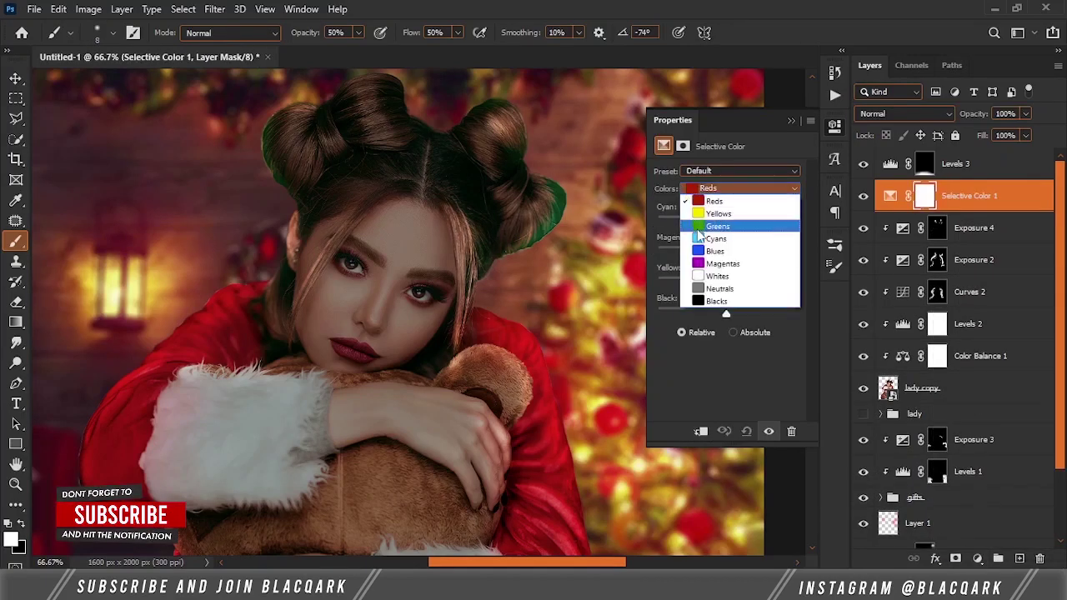
pyautogui.click(714, 225)
pyautogui.moveTo(726, 222); pyautogui.dragTo(658, 222)
pyautogui.moveTo(726, 313); pyautogui.dragTo(741, 314)
pyautogui.moveTo(706, 206); pyautogui.dragTo(657, 205)
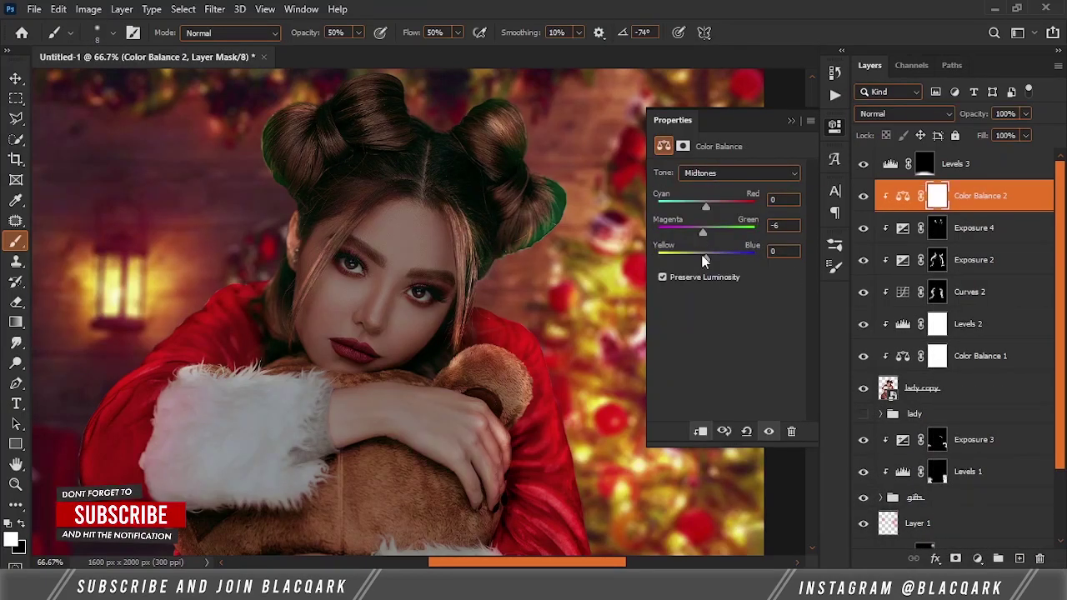
pyautogui.moveTo(706, 232); pyautogui.dragTo(658, 231)
pyautogui.moveTo(706, 257)
pyautogui.mouseDown()
pyautogui.moveTo(658, 260)
pyautogui.moveTo(750, 252)
pyautogui.mouseUp()
pyautogui.click(904, 114)
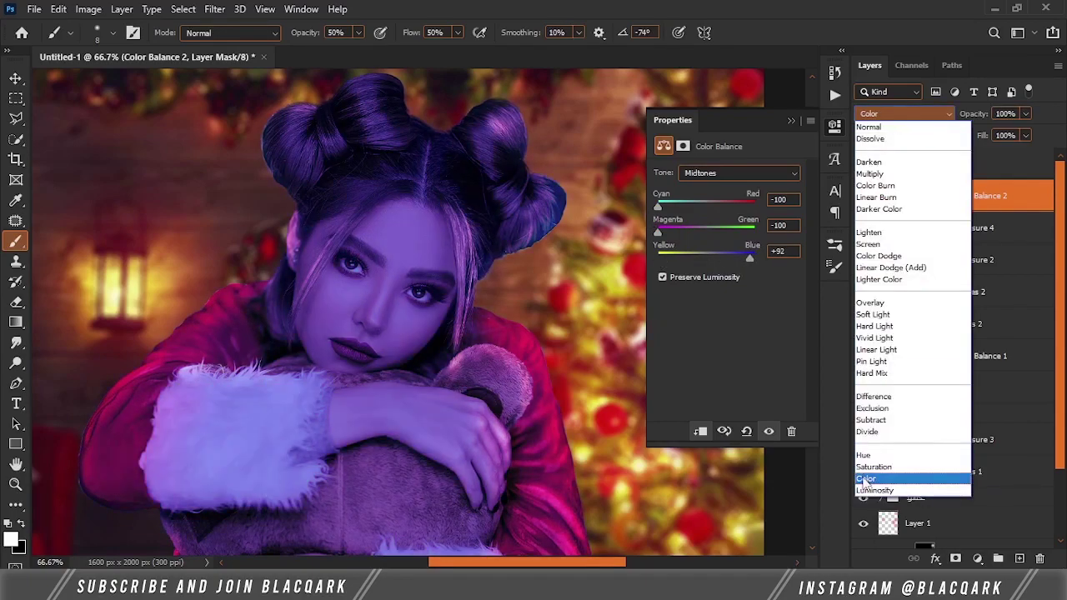
pyautogui.press('Escape')
pyautogui.click(1039, 558)
# Step: Add a Color-mode Hue/Saturation colorize (Hue 29, Saturation 69, Lightness +10) over the green hair-bun fringe
pyautogui.click(976, 559)
pyautogui.click(985, 407)
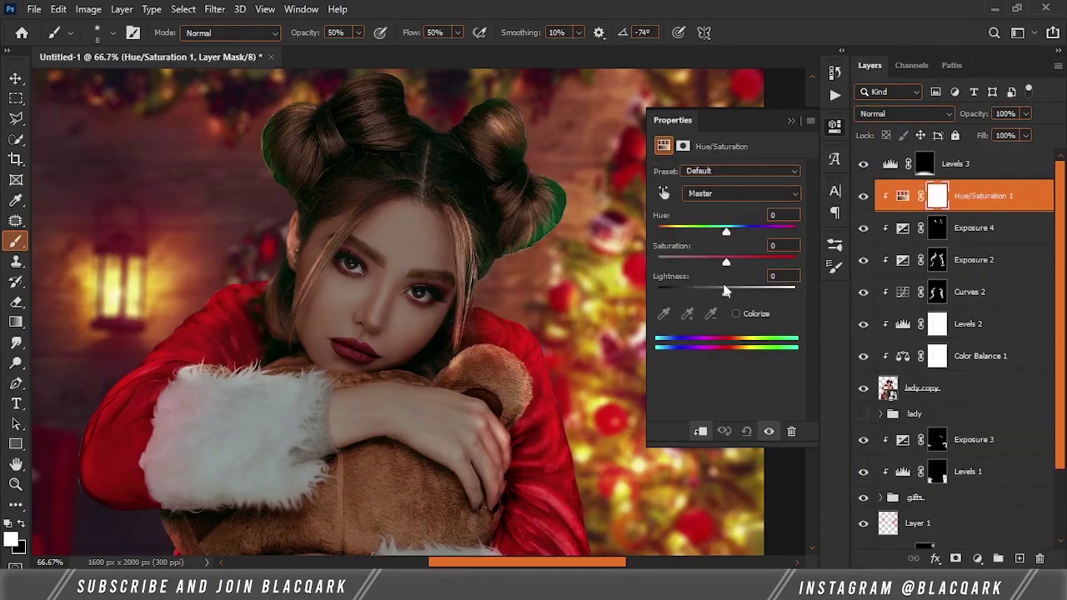
pyautogui.moveTo(726, 263)
pyautogui.mouseDown()
pyautogui.moveTo(657, 262)
pyautogui.moveTo(752, 262)
pyautogui.moveTo(729, 292)
pyautogui.mouseUp()
pyautogui.click(735, 313)
pyautogui.moveTo(658, 231)
pyautogui.mouseDown()
pyautogui.moveTo(682, 233)
pyautogui.moveTo(667, 231)
pyautogui.mouseUp()
pyautogui.moveTo(729, 292); pyautogui.dragTo(734, 291)
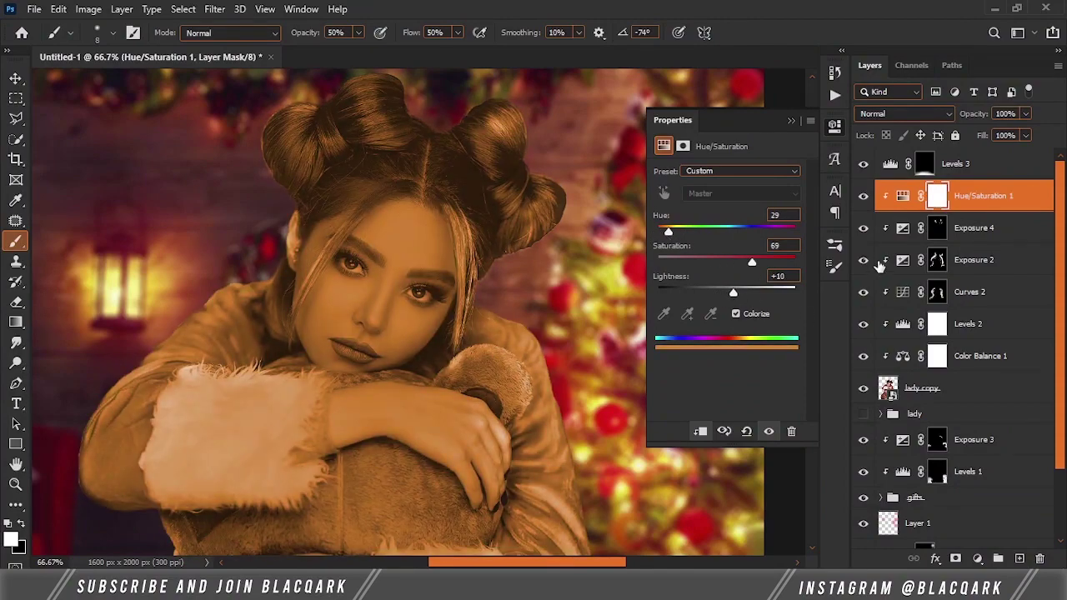
pyautogui.click(904, 114)
pyautogui.click(871, 479)
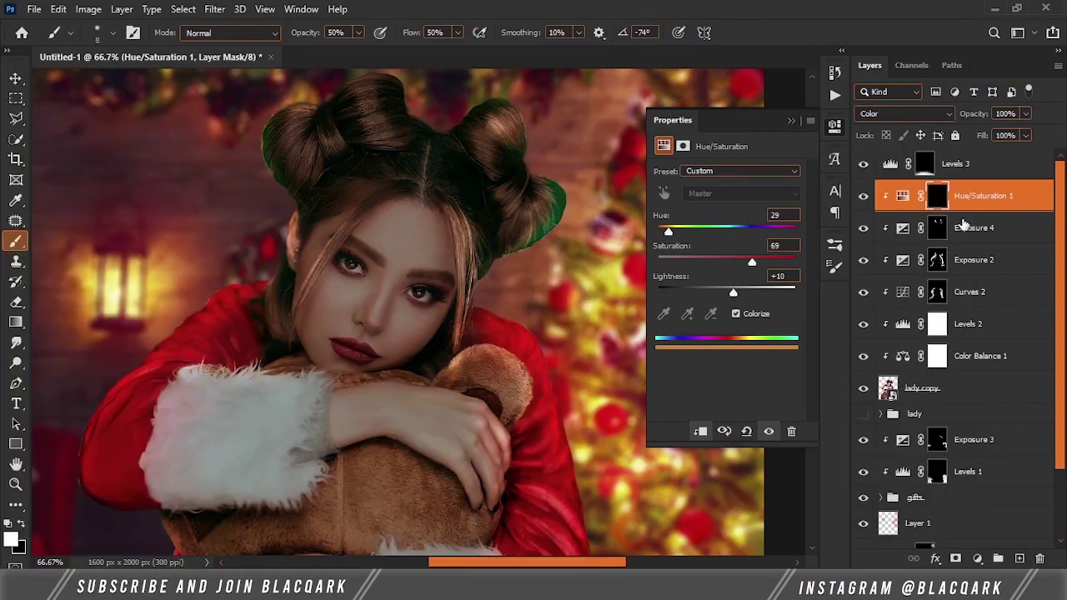
pyautogui.moveTo(570, 198); pyautogui.dragTo(557, 197)
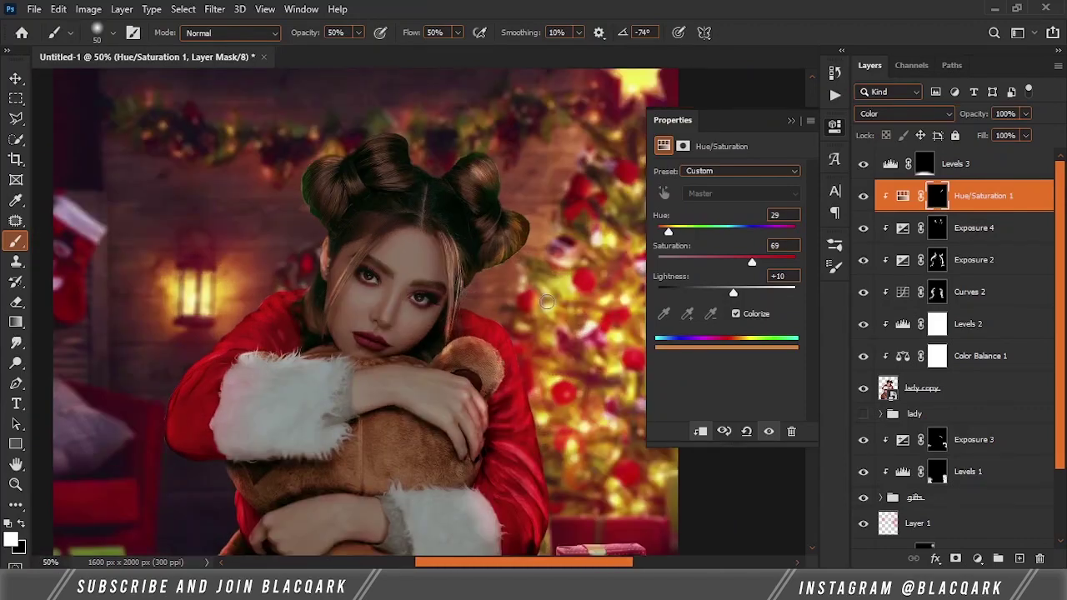
# Step: Apply a Camera Raw Filter to the lady copy layer
pyautogui.click(921, 355)
pyautogui.click(214, 8)
pyautogui.click(234, 103)
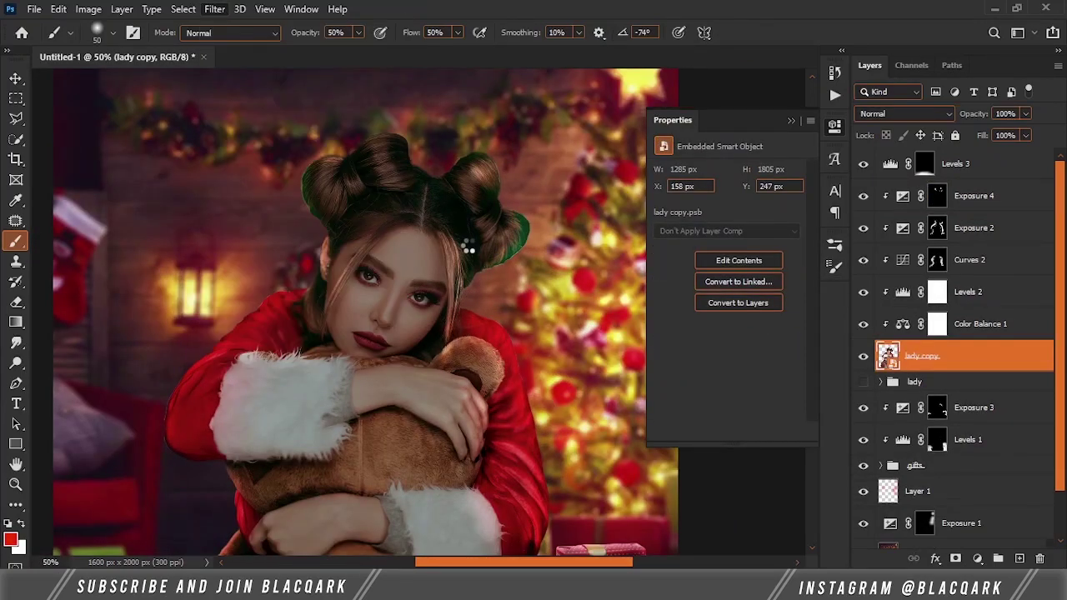
pyautogui.scroll(2, 819, 250)
pyautogui.scroll(5, 815, 299)
pyautogui.scroll(-4, 815, 299)
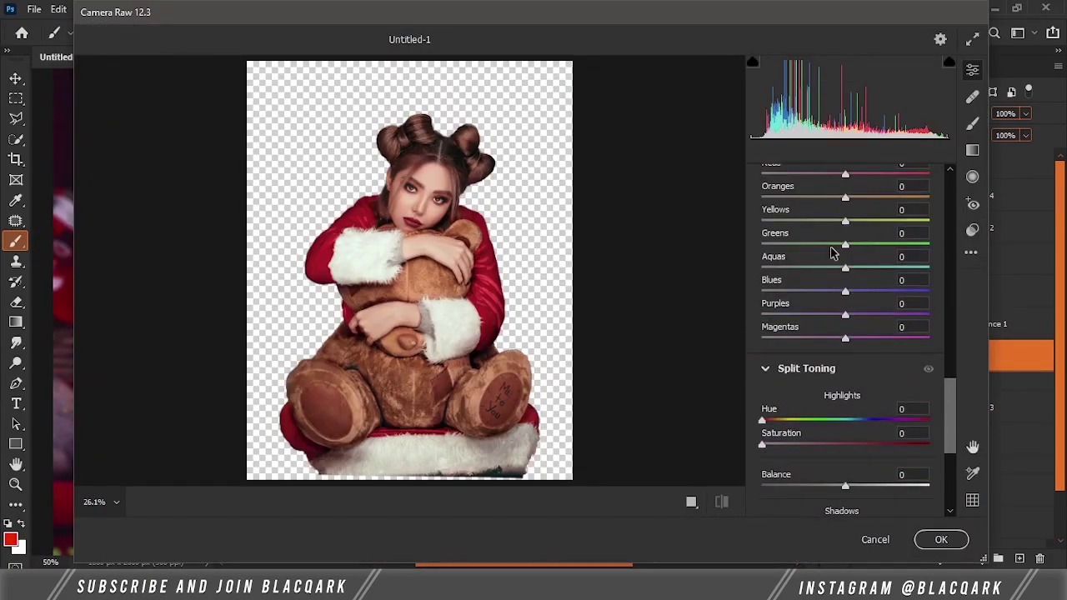
pyautogui.click(941, 539)
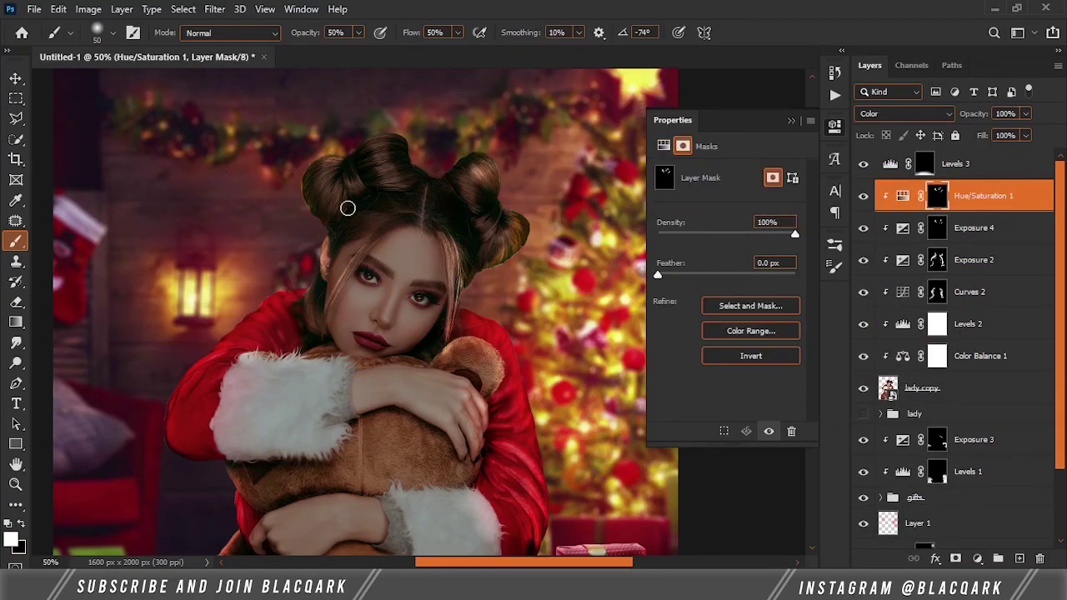
# Step: Set Hue/Saturation 1 to Hue blend mode and select the Exposure 2 layer
pyautogui.press('x')
pyautogui.click(890, 114)
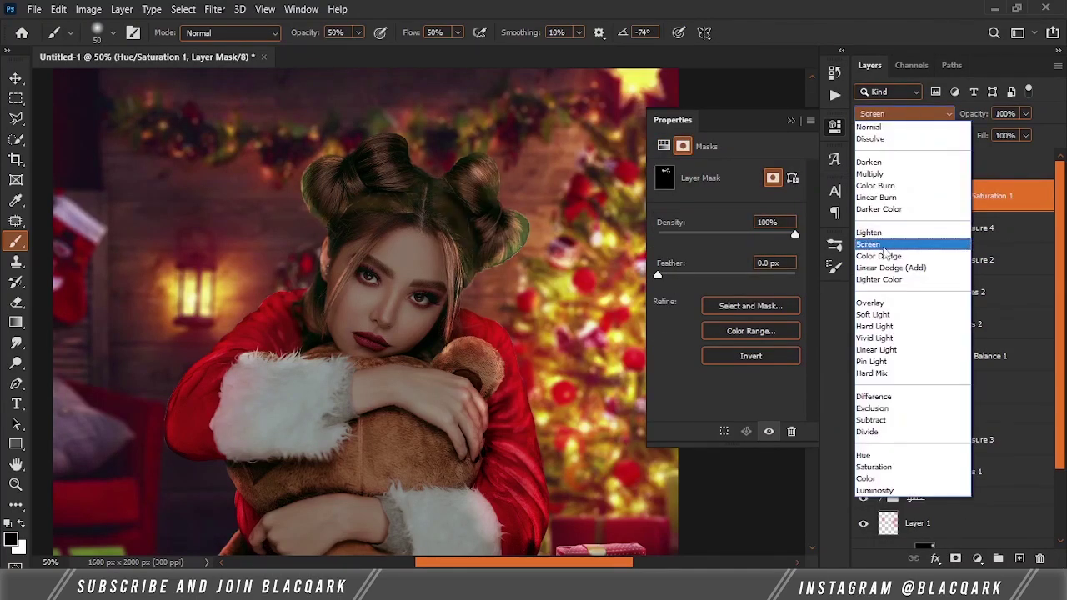
pyautogui.click(865, 454)
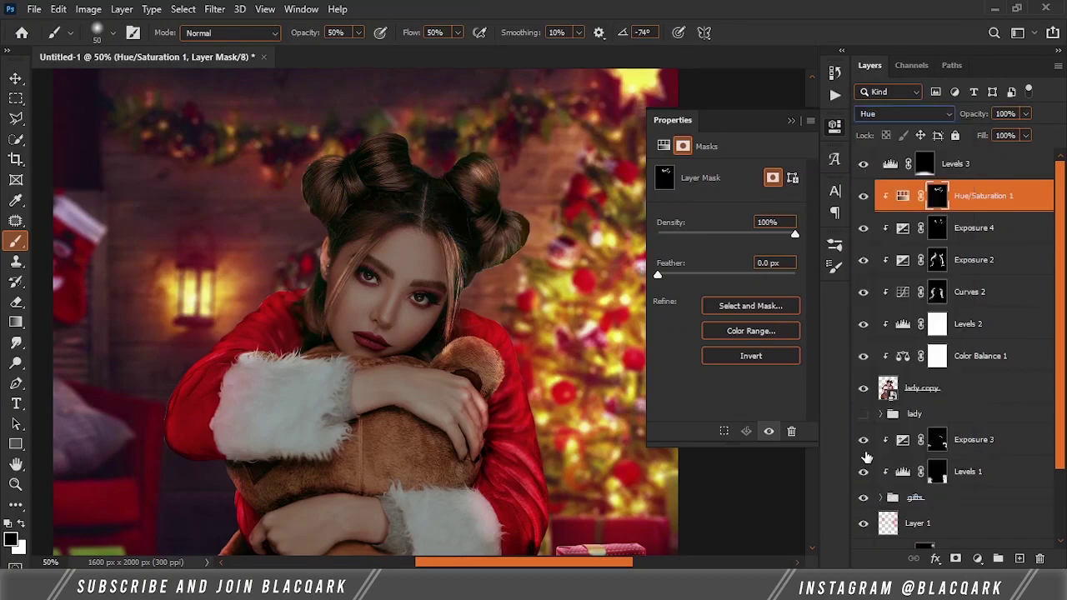
pyautogui.scroll(-2, 400, 185)
pyautogui.scroll(2, 400, 185)
pyautogui.hotkey('alt', '[')
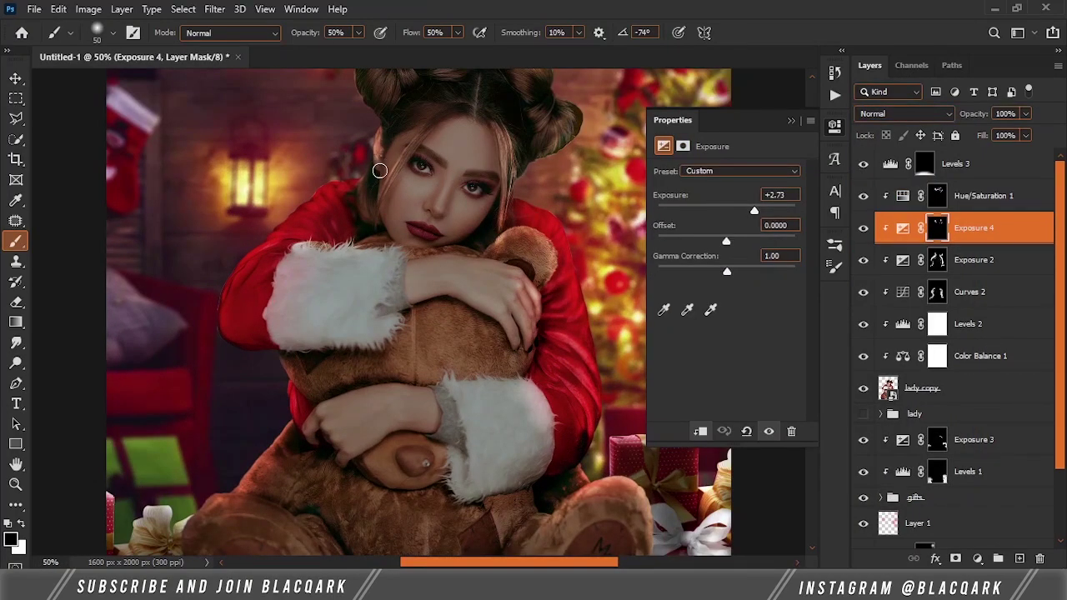
pyautogui.hotkey('alt', '[')
pyautogui.press('x')
pyautogui.scroll(-2, 500, 202)
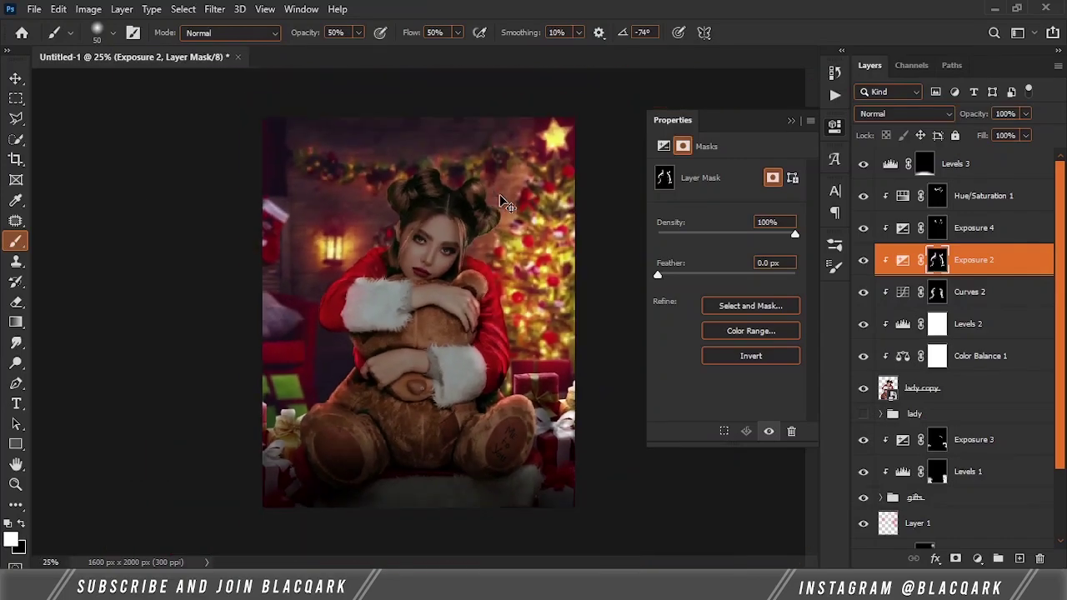
# Step: Add a clipped Curves layer bowed upward, with a split Blend If range on the underlying layer
pyautogui.hotkey('alt', ']')
pyautogui.hotkey('alt', ']')
pyautogui.click(977, 558)
pyautogui.click(908, 374)
pyautogui.moveTo(729, 274); pyautogui.dragTo(729, 250)
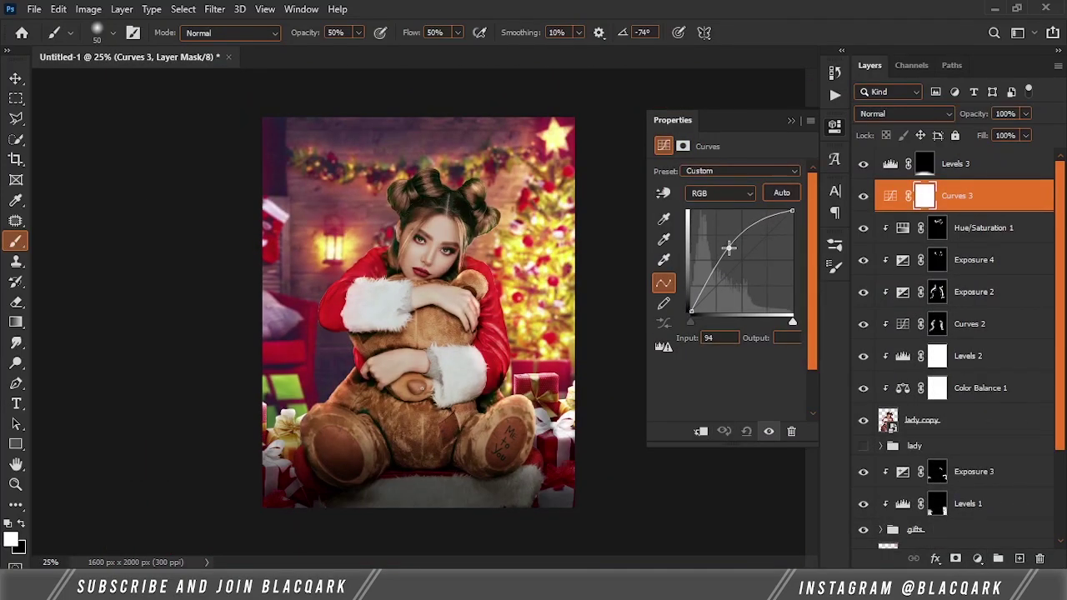
pyautogui.hotkey('ctrl', 'alt', 'g')
pyautogui.doubleClick(1013, 197)
pyautogui.moveTo(671, 457); pyautogui.dragTo(764, 459)
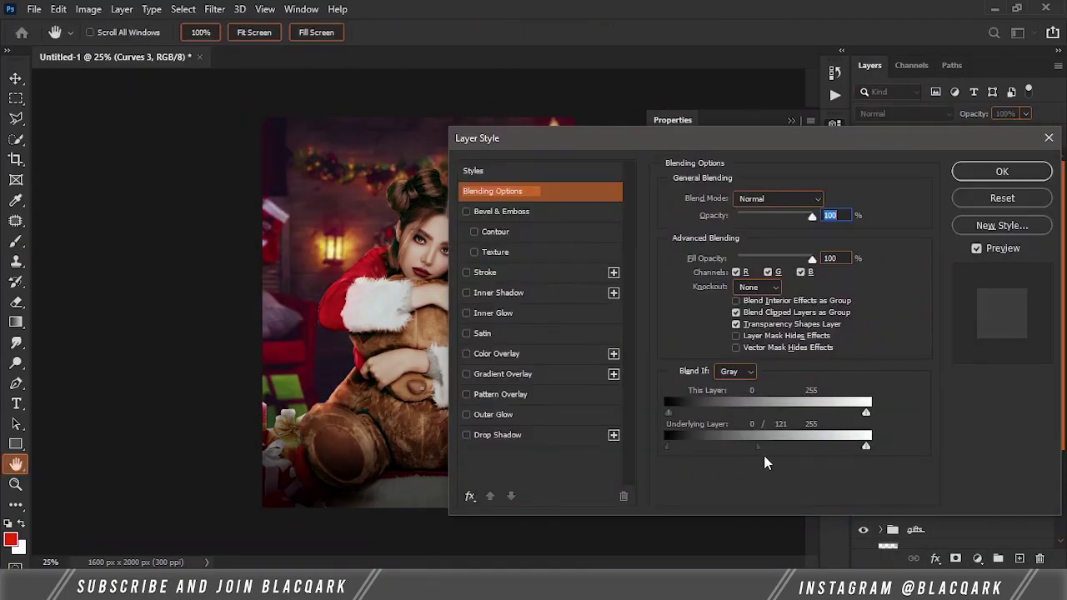
pyautogui.press('Return')
# Step: Invert the Curves mask and paint the brightening onto the cheek and back of the hand
pyautogui.hotkey('ctrl', 'i')
pyautogui.hotkey('ctrl', '+')
pyautogui.press(']')
pyautogui.press(']')
pyautogui.press(']')
pyautogui.press('d')
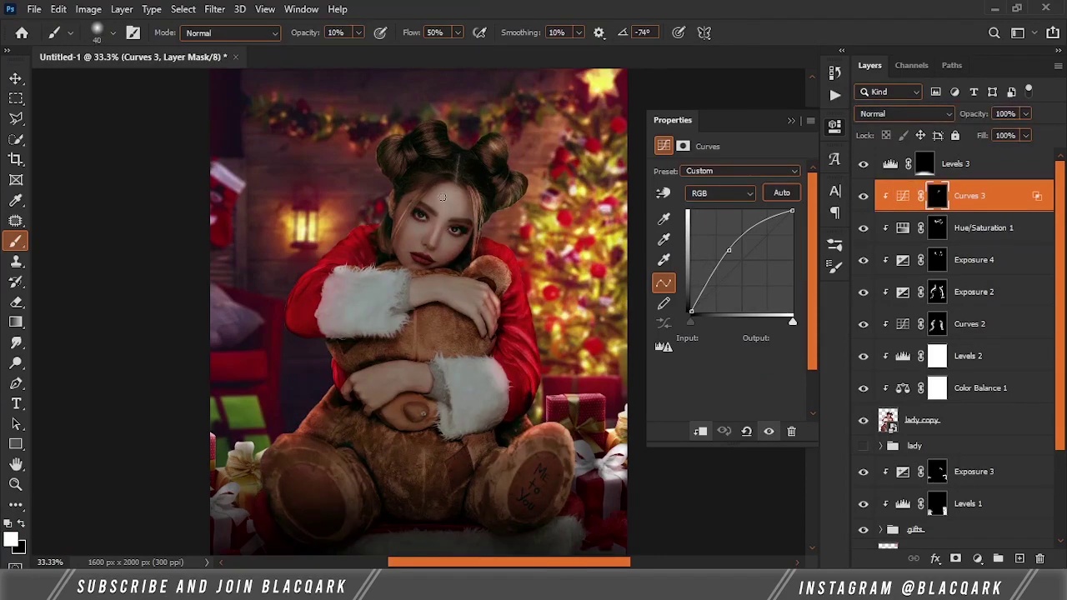
pyautogui.hotkey('ctrl', '+')
pyautogui.hotkey('ctrl', '+')
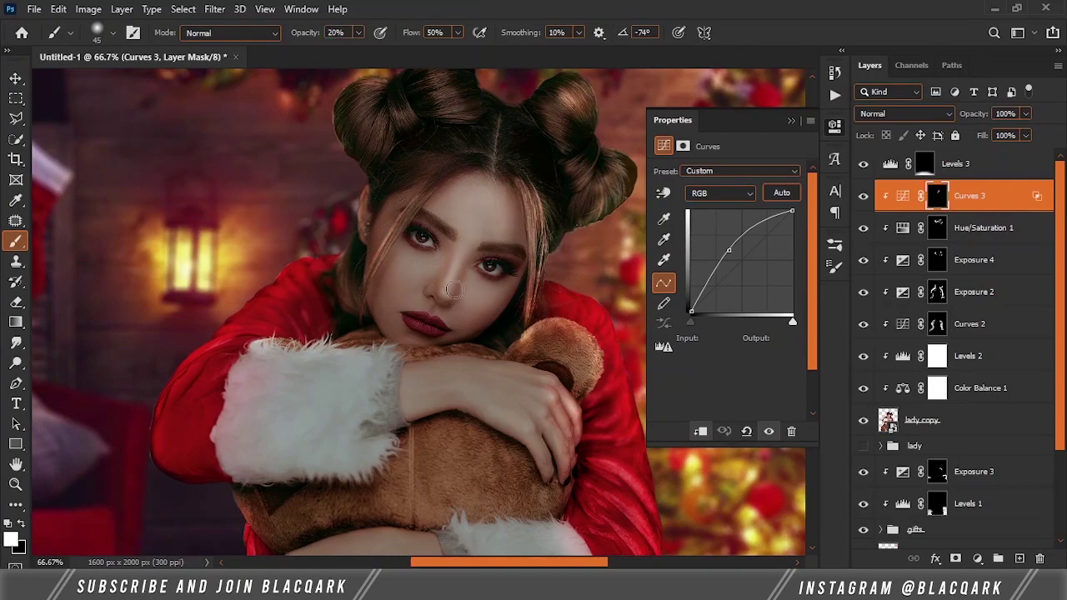
pyautogui.moveTo(454, 289); pyautogui.dragTo(413, 291)
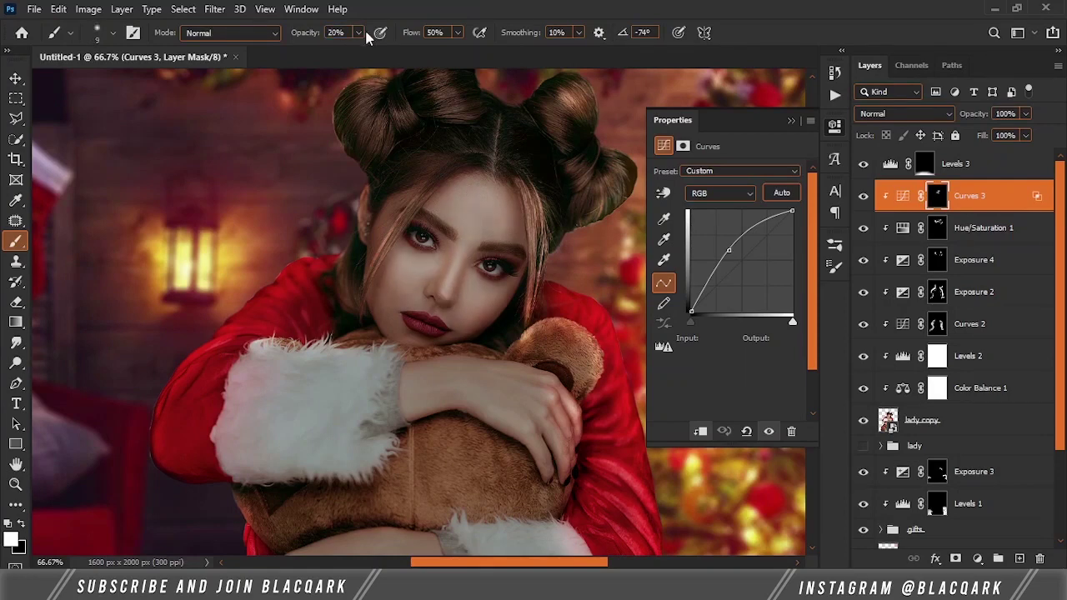
pyautogui.press('[')
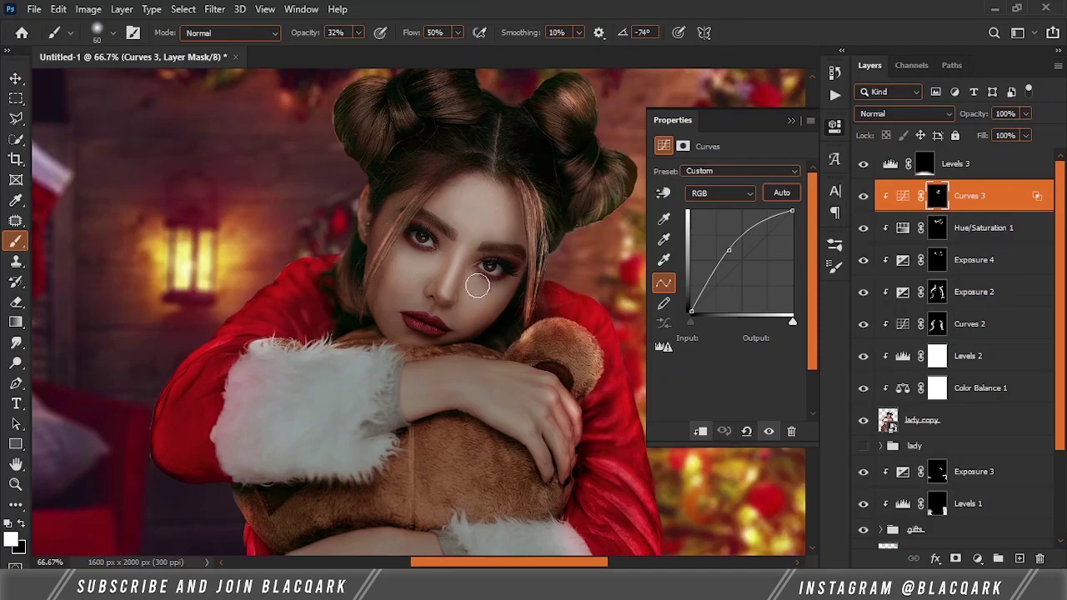
pyautogui.moveTo(491, 376); pyautogui.dragTo(522, 407)
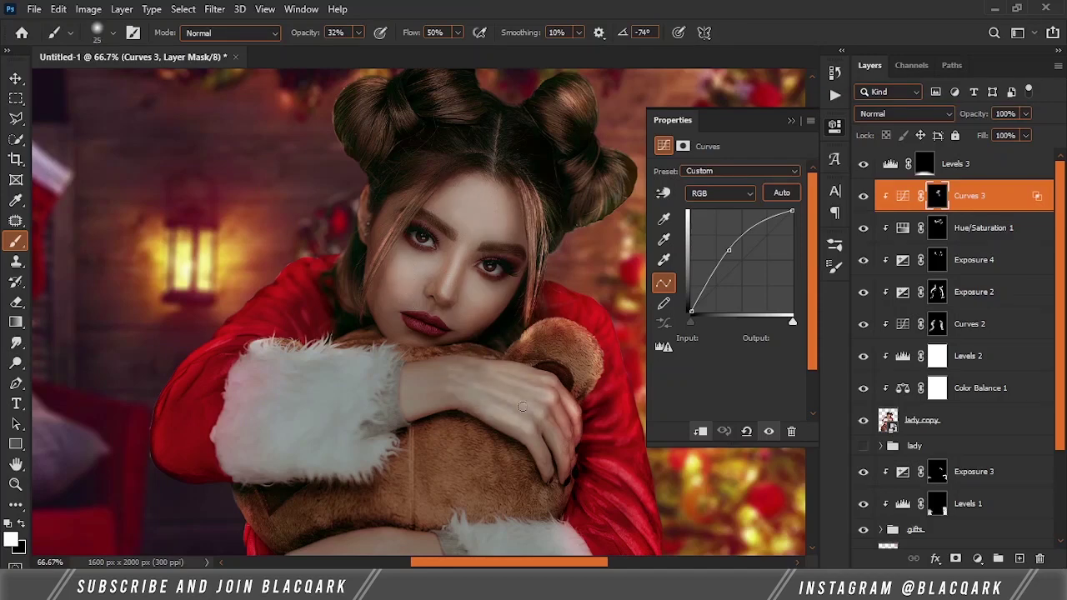
pyautogui.moveTo(464, 389); pyautogui.dragTo(517, 392)
# Step: Turn on Levels 3, brighten the white fur cuff, and add a new empty layer
pyautogui.click(863, 164)
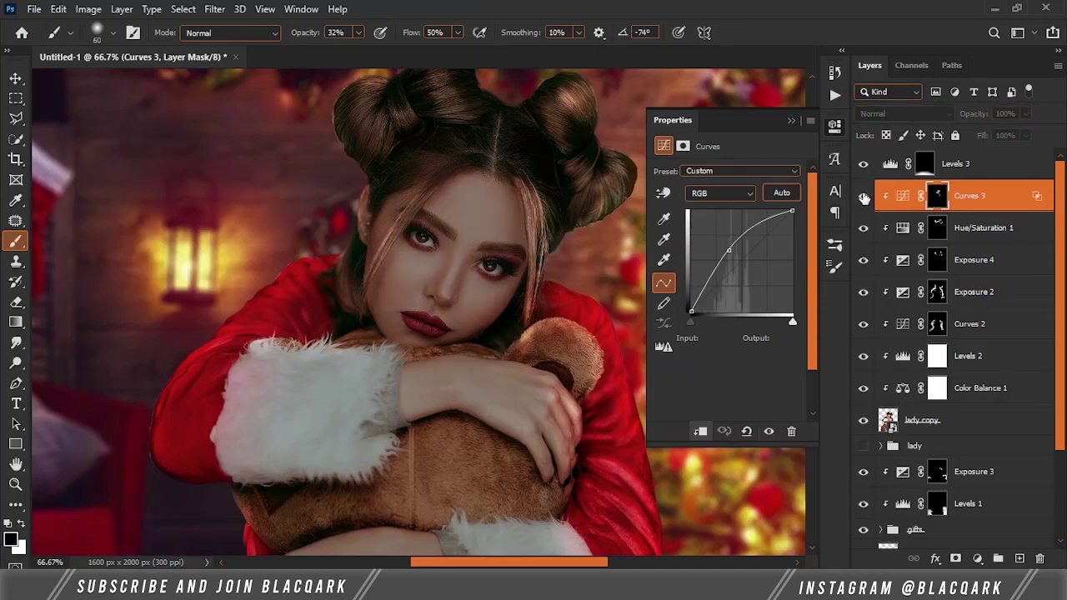
pyautogui.moveTo(392, 358)
pyautogui.mouseDown()
pyautogui.moveTo(242, 367)
pyautogui.moveTo(392, 392)
pyautogui.mouseUp()
pyautogui.press(']')
pyautogui.press(']')
pyautogui.press(']')
pyautogui.press('[')
pyautogui.press('[')
pyautogui.press('[')
pyautogui.press('x')
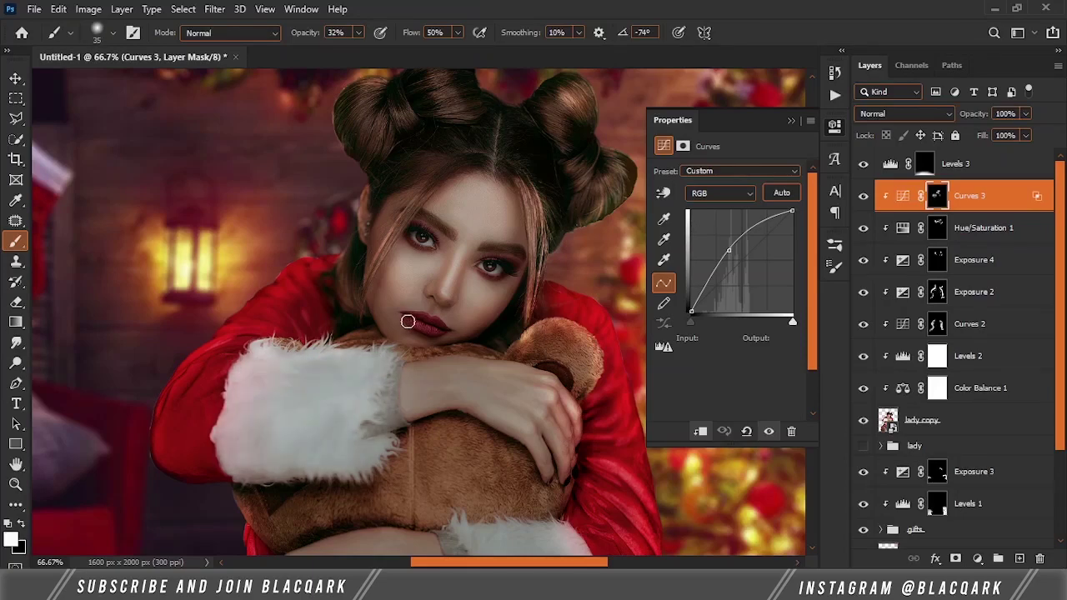
pyautogui.click(1018, 558)
# Step: Set Layer 2 to Soft Light and paint lip-red blush onto the left cheek
pyautogui.click(904, 114)
pyautogui.click(902, 275)
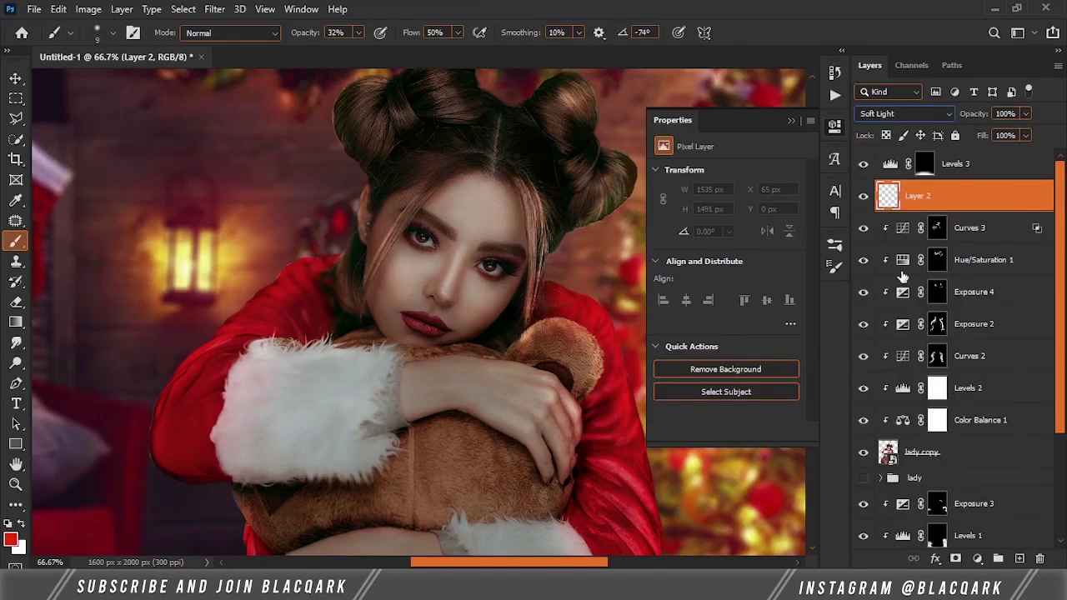
pyautogui.hotkey('ctrl', '1')
pyautogui.press(']')
pyautogui.press(']')
pyautogui.keyDown('alt'); pyautogui.click(422, 317); pyautogui.keyUp('alt')
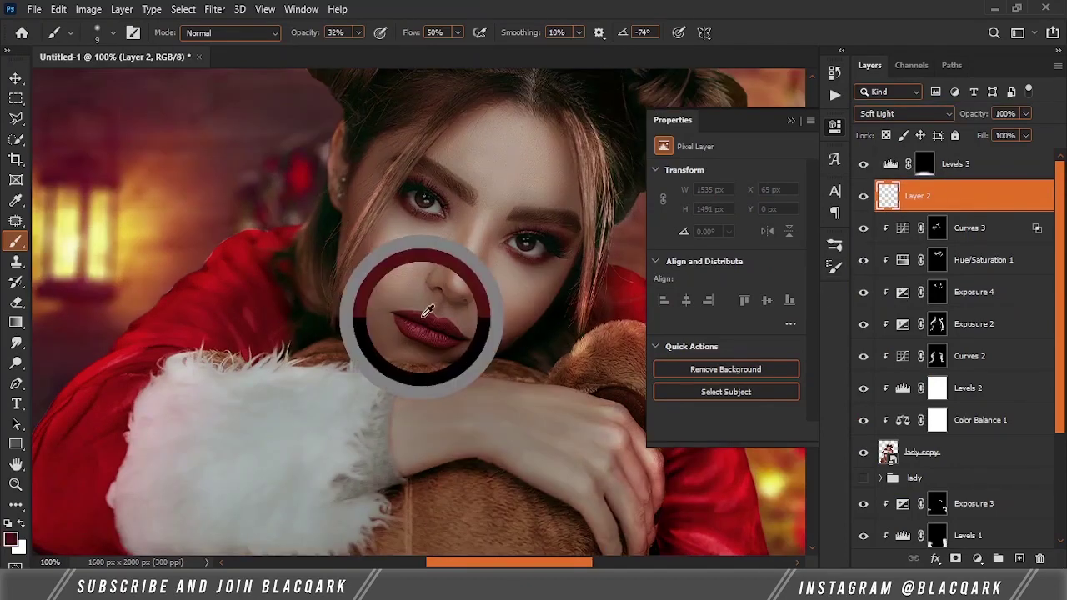
pyautogui.moveTo(407, 331); pyautogui.dragTo(422, 333)
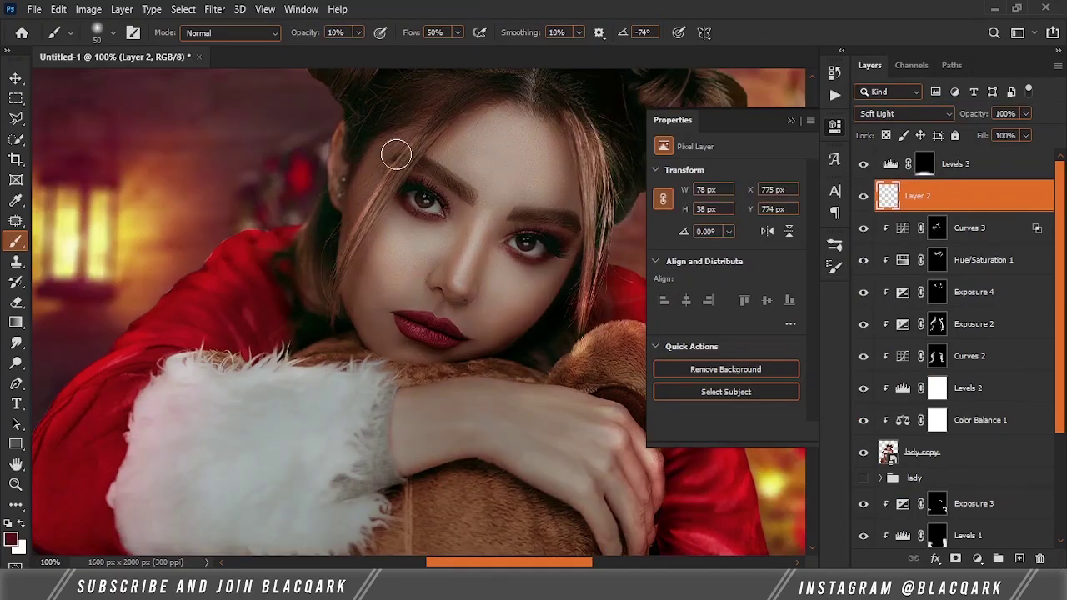
pyautogui.moveTo(379, 275); pyautogui.dragTo(533, 300)
# Step: Switch to a brighter red at 26% opacity and blush the nose and cheeks
pyautogui.click(11, 540)
pyautogui.press('Return')
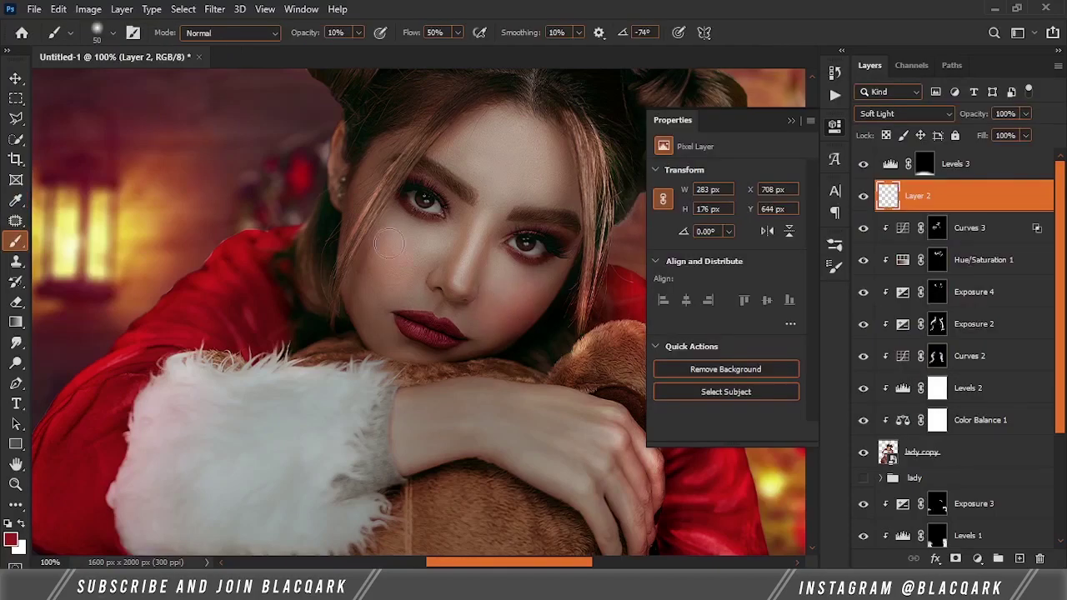
pyautogui.press('2')
pyautogui.press('6')
pyautogui.moveTo(457, 276)
pyautogui.mouseDown()
pyautogui.moveTo(450, 288)
pyautogui.moveTo(531, 295)
pyautogui.mouseUp()
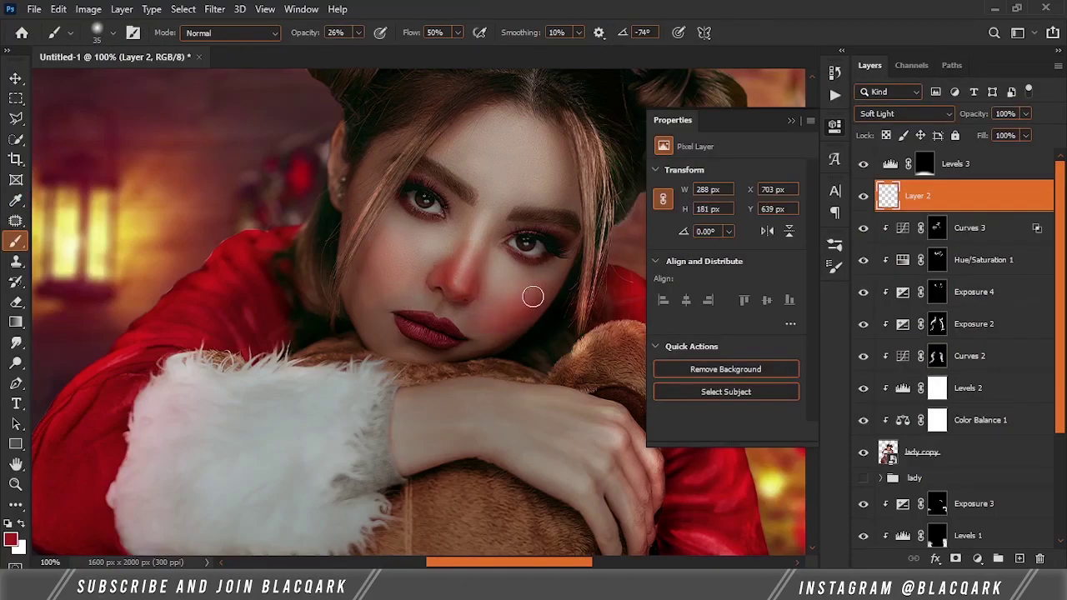
pyautogui.hotkey('ctrl', '-')
pyautogui.press('e')
pyautogui.press('x')
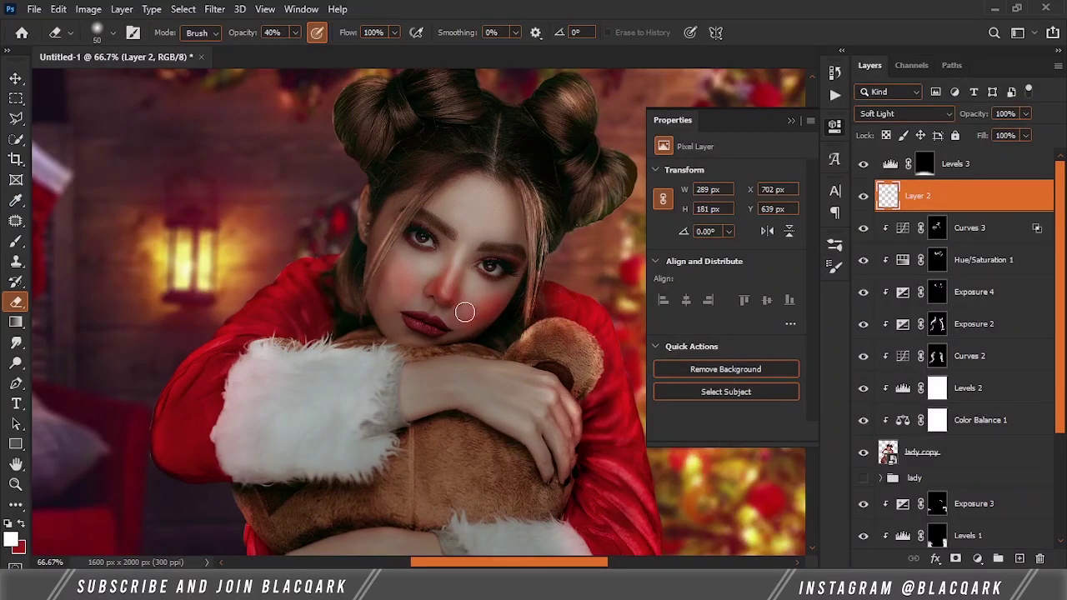
pyautogui.press('b')
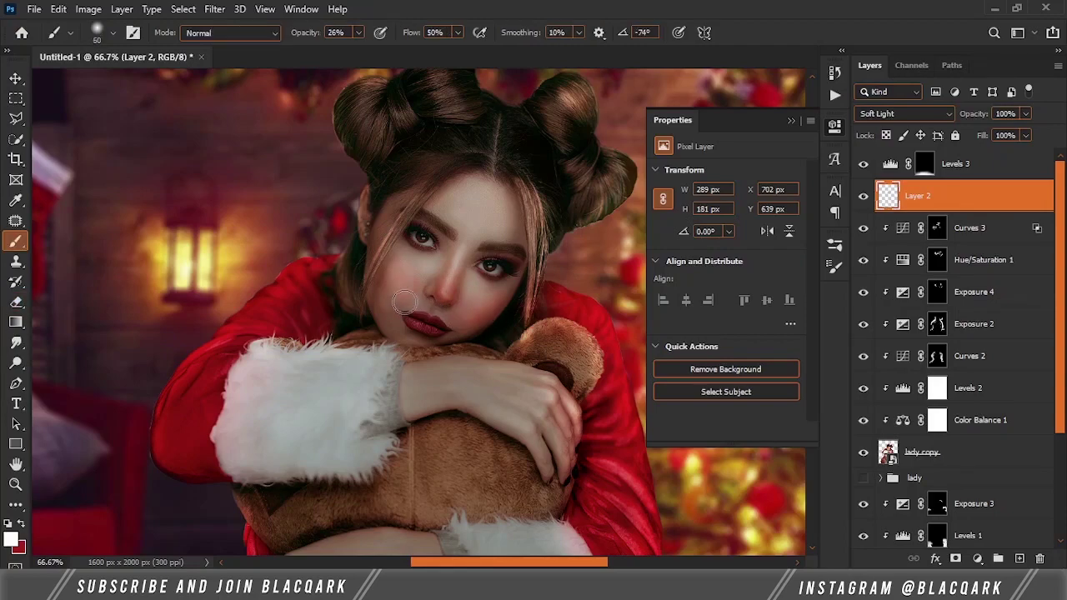
pyautogui.press('x')
pyautogui.moveTo(370, 325); pyautogui.dragTo(396, 317)
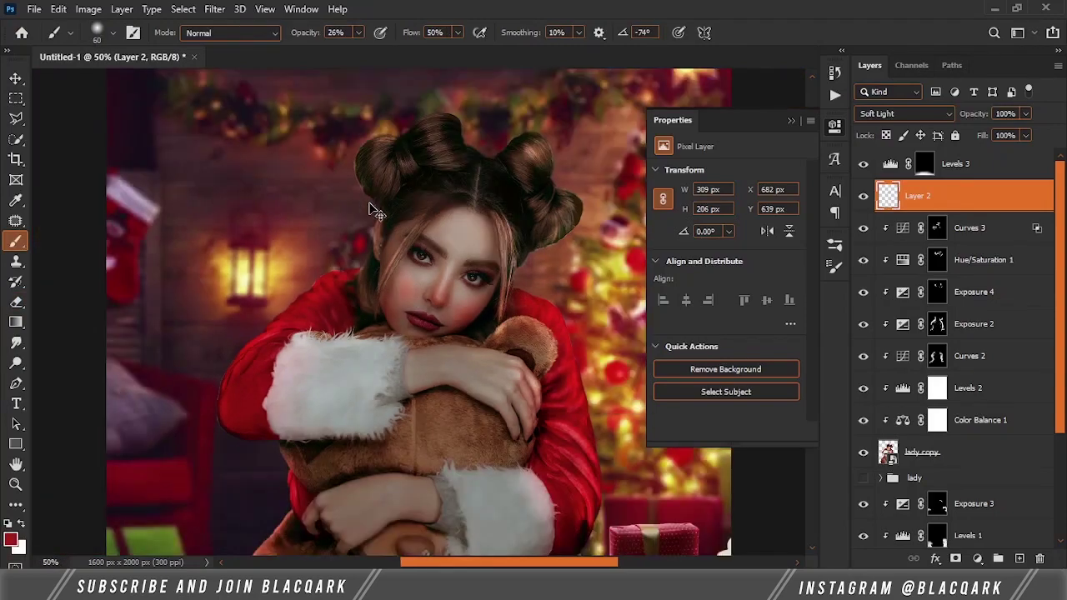
# Step: Erase excess blush and create Layer 3 in Soft Light mode
pyautogui.press('e')
pyautogui.hotkey('ctrl', '-')
pyautogui.press('b')
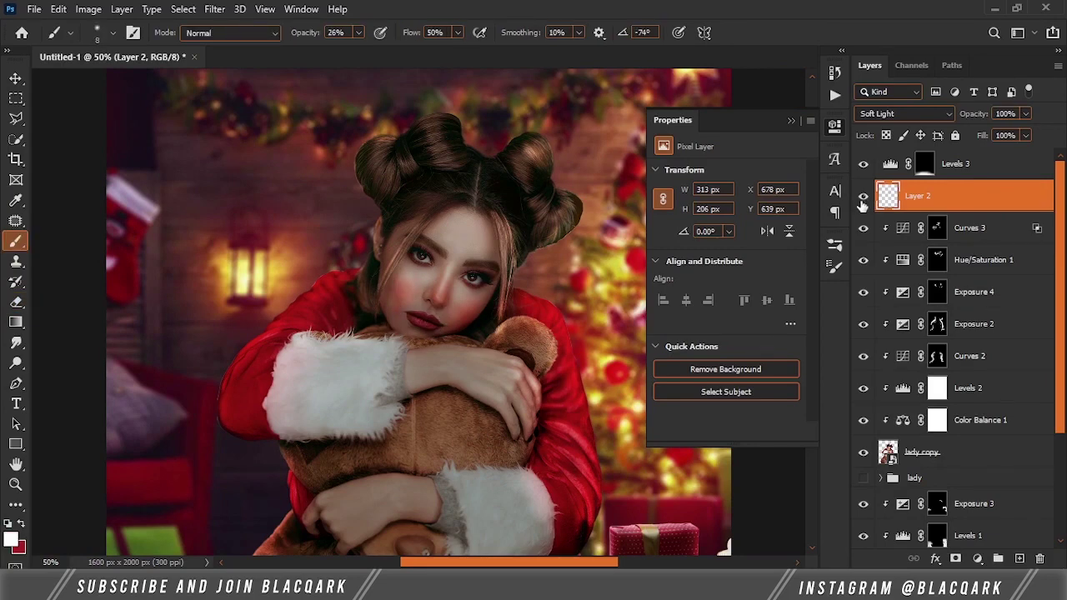
pyautogui.hotkey('ctrl', 'shift', 'alt', 'n')
pyautogui.click(904, 113)
pyautogui.click(882, 326)
# Step: Paint a light highlight stroke along the lower lip on Layer 3, then select Curves 3
pyautogui.hotkey('ctrl', '+')
pyautogui.hotkey('ctrl', '+')
pyautogui.hotkey('ctrl', '+')
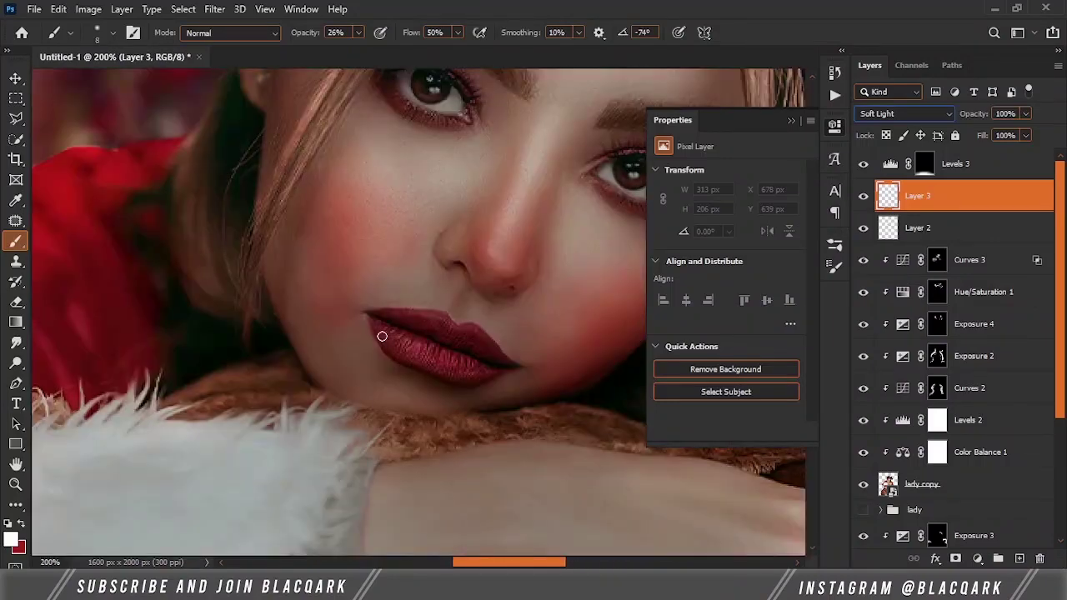
pyautogui.moveTo(381, 336); pyautogui.dragTo(406, 345)
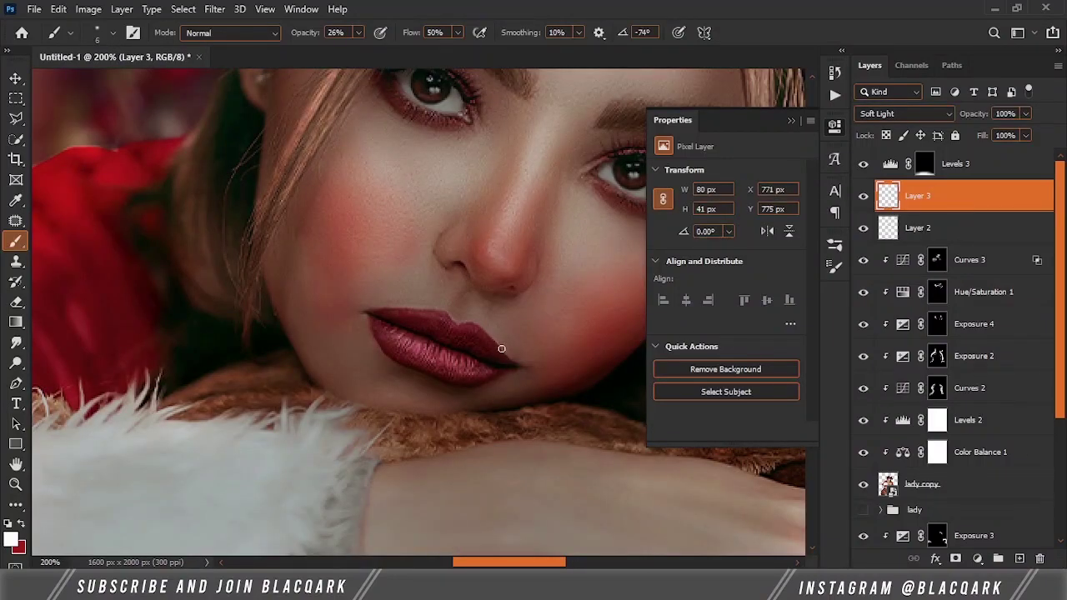
pyautogui.hotkey('ctrl', '-')
pyautogui.hotkey('ctrl', '-')
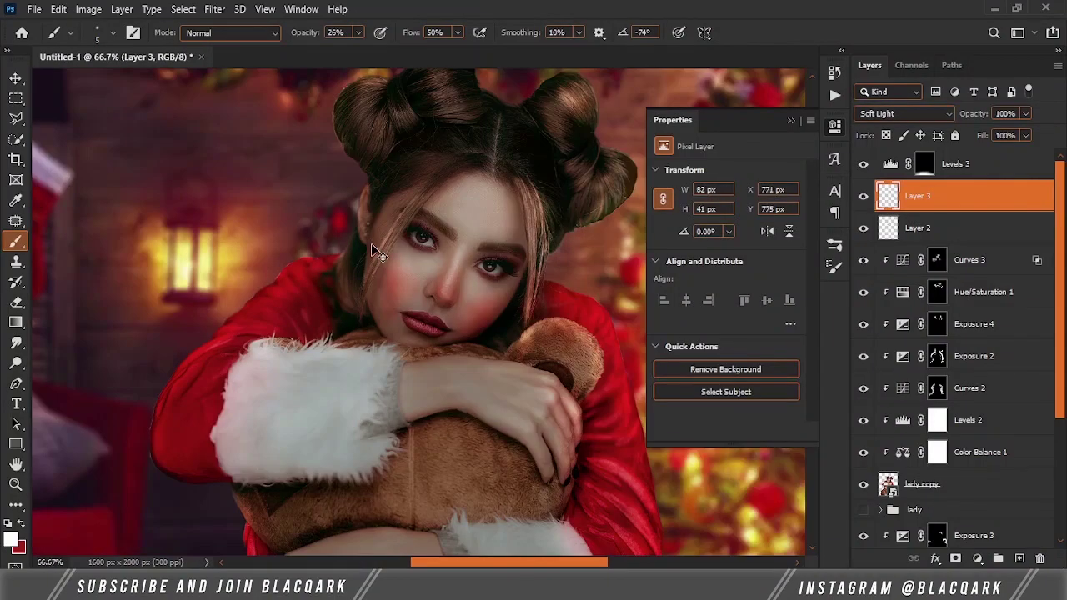
pyautogui.hotkey('ctrl', '+')
pyautogui.hotkey('ctrl', '+')
pyautogui.hotkey('ctrl', '+')
pyautogui.hotkey('ctrl', '0')
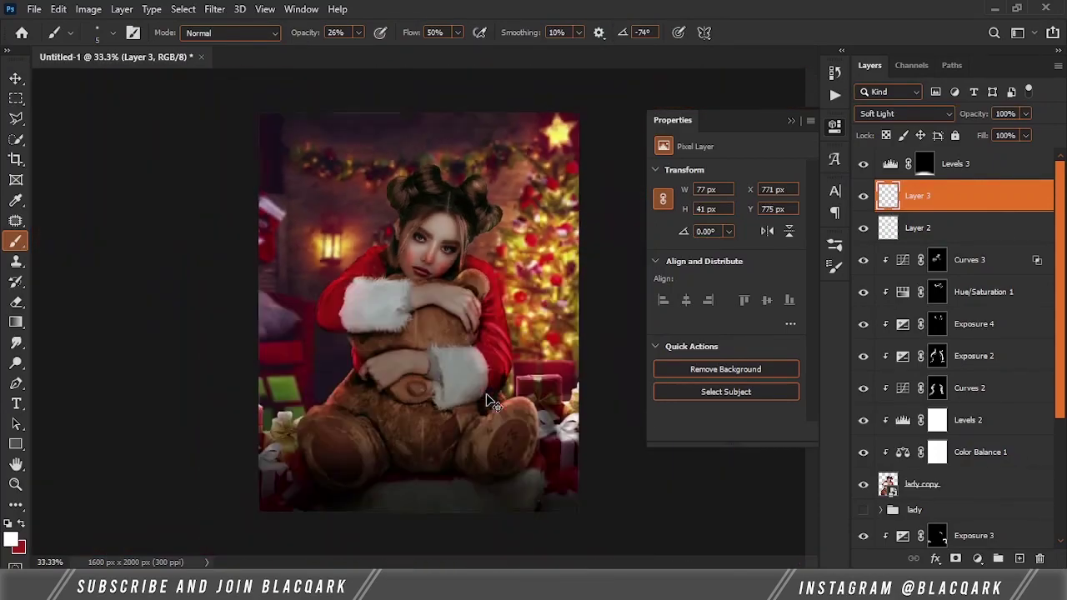
pyautogui.hotkey('alt', '[')
pyautogui.hotkey('alt', '[')
# Step: Create a new empty layer above Curves 3 for the hair painting
pyautogui.press('v')
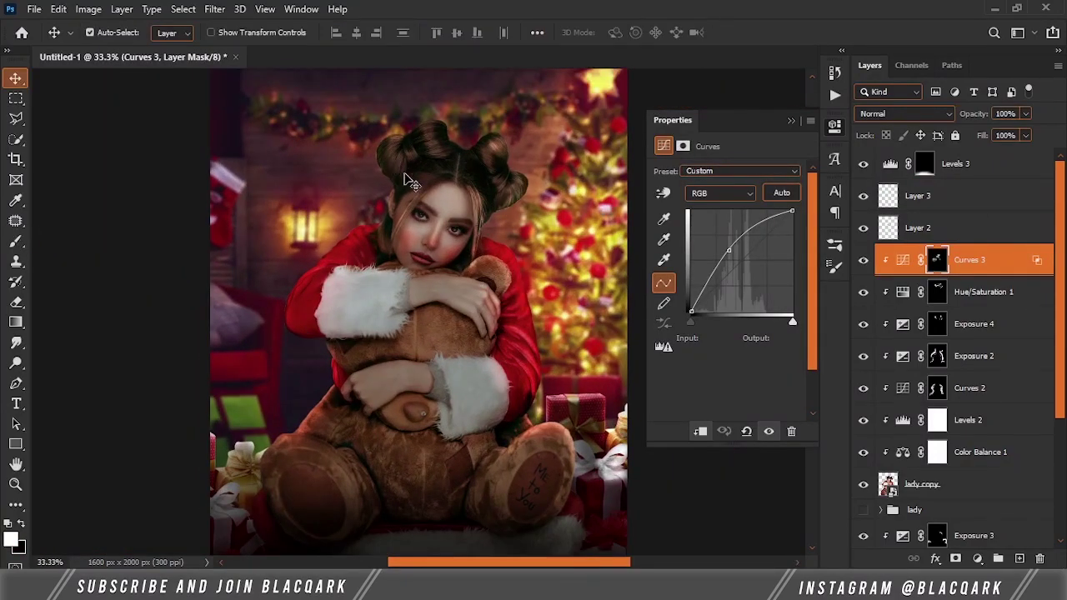
pyautogui.hotkey('ctrl', 'shift', 'alt', 'n')
pyautogui.doubleClick(918, 260)
pyautogui.write('har')
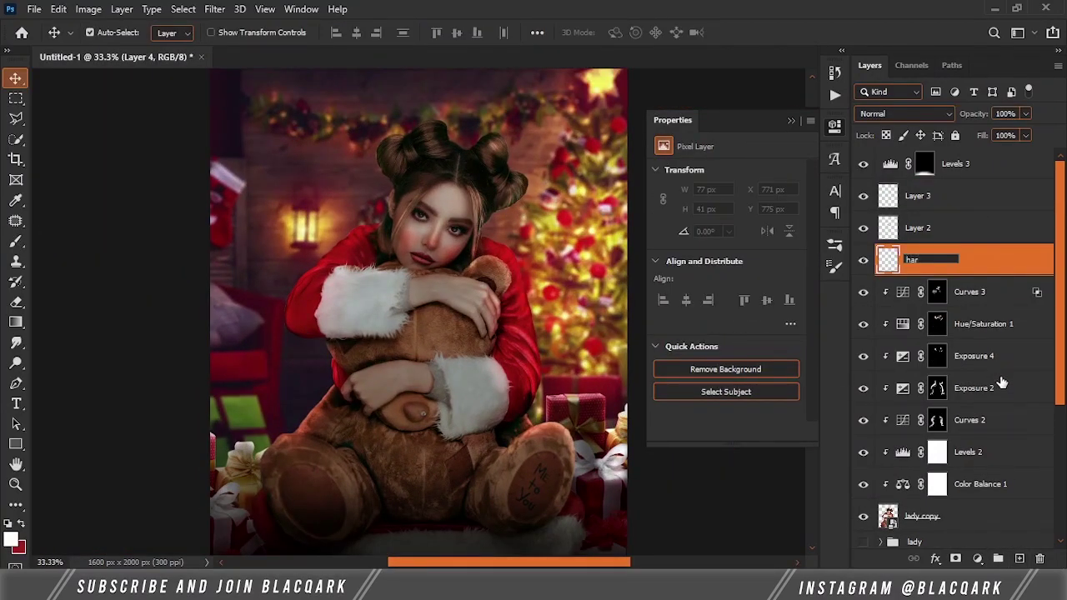
pyautogui.press('Return')
# Step: Zoom in on the face and keep the new layer's blend mode at Normal
pyautogui.press('b')
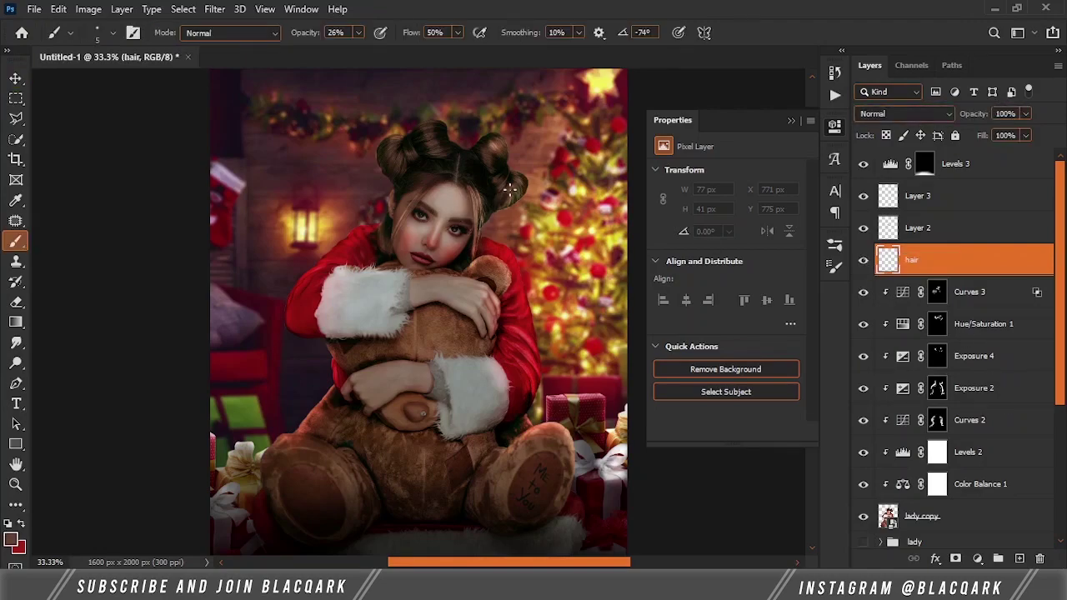
pyautogui.hotkey('ctrl', '+')
pyautogui.hotkey('ctrl', '+')
pyautogui.press('F5')
pyautogui.press('F5')
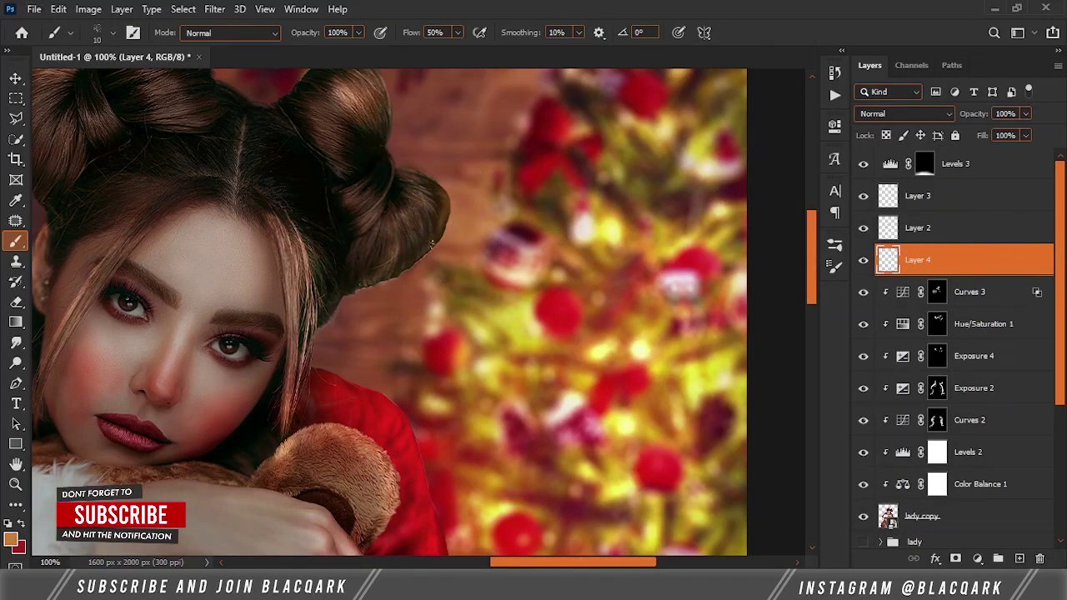
pyautogui.press('r')
pyautogui.moveTo(436, 276); pyautogui.dragTo(466, 377)
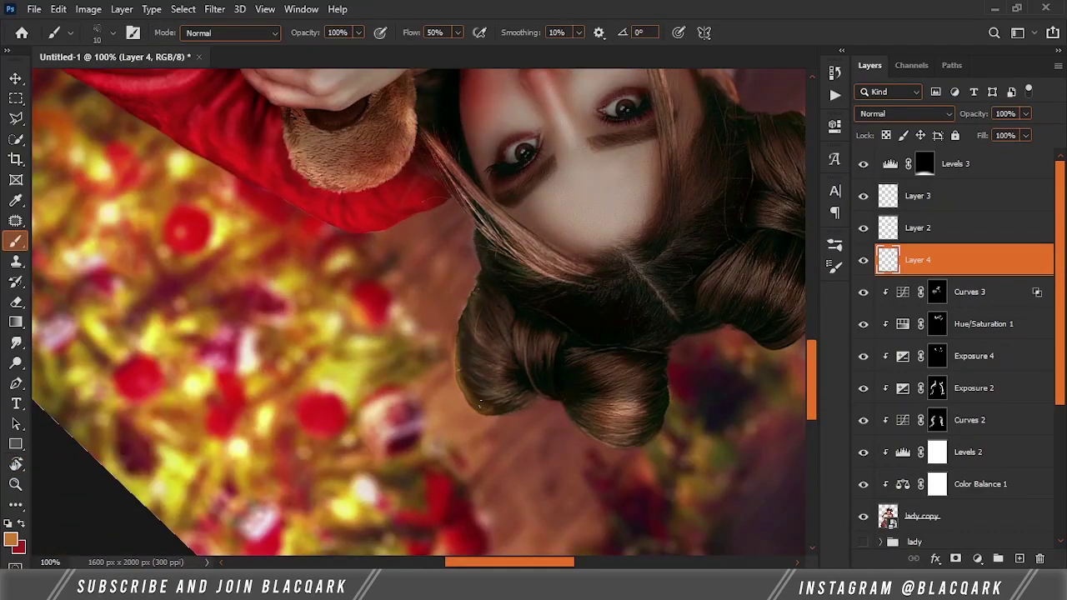
pyautogui.press('Escape')
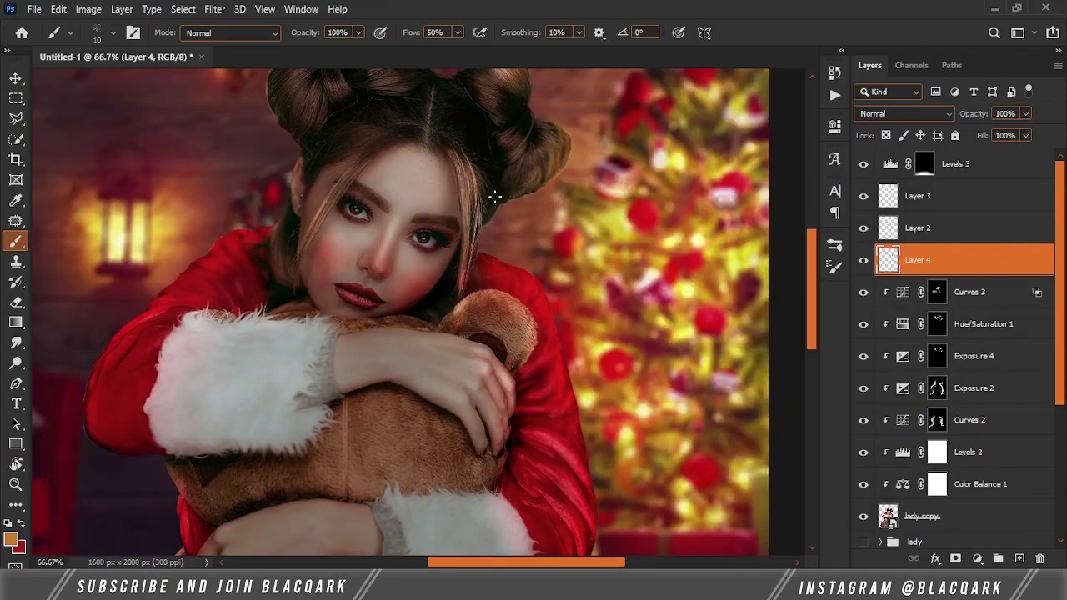
pyautogui.click(905, 114)
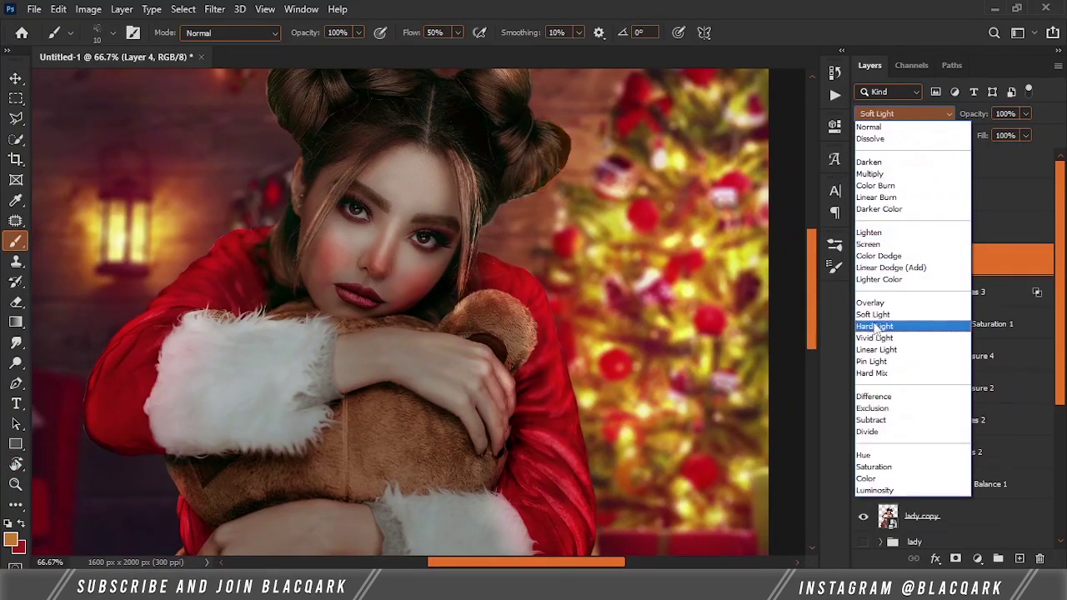
pyautogui.click(524, 177)
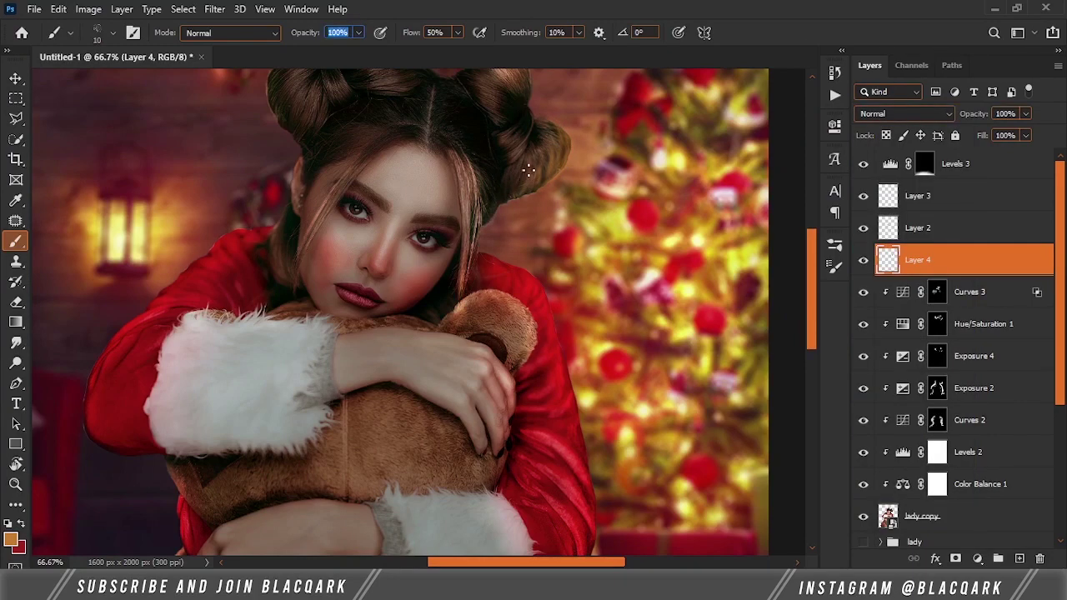
# Step: Pick a light brown colour and the 'as 2' brush at 25 px
pyautogui.press('e')
pyautogui.scroll(-2, 579, 154)
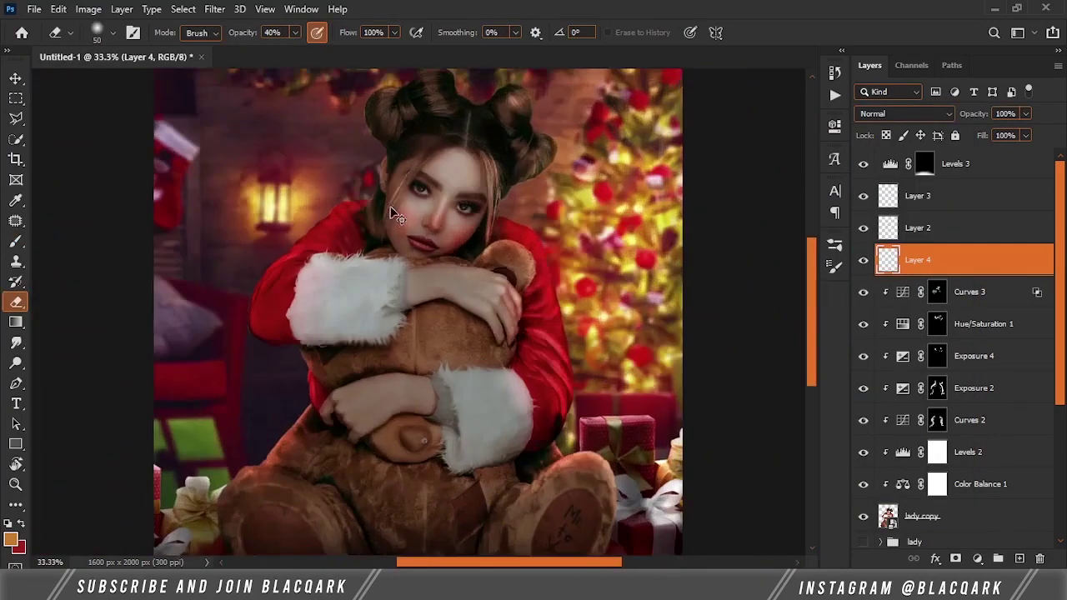
pyautogui.scroll(2, 440, 195)
pyautogui.press('b')
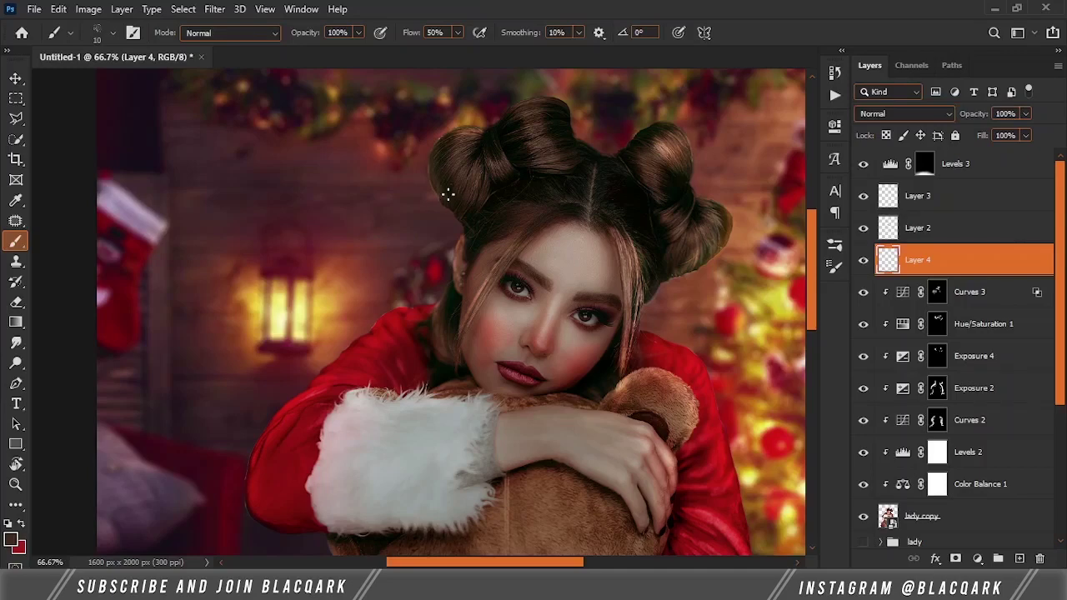
pyautogui.click(432, 155)
pyautogui.press('Return')
pyautogui.click(834, 244)
pyautogui.click(600, 454)
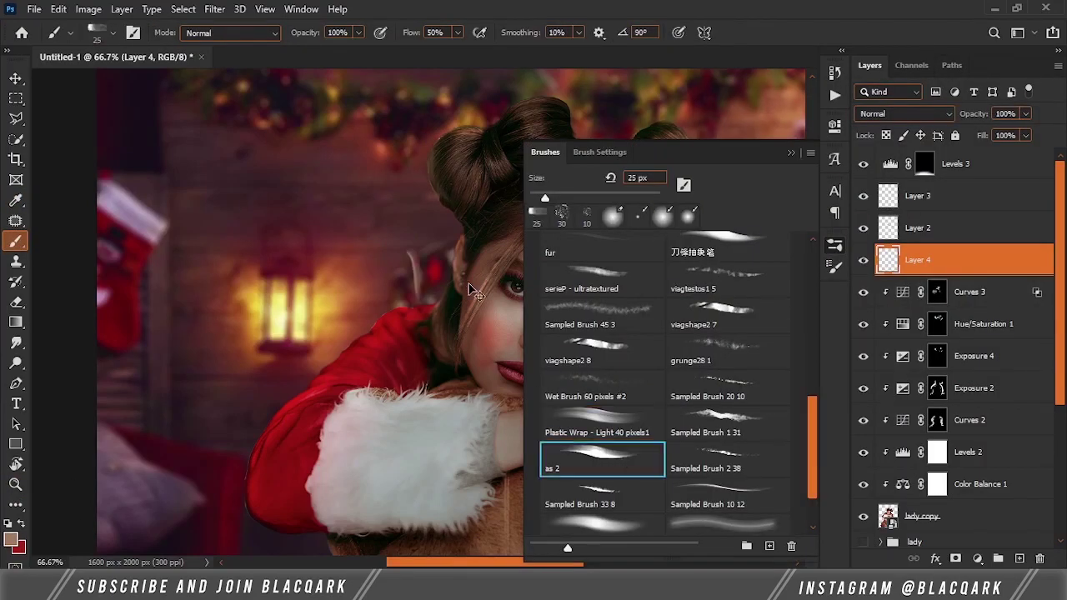
pyautogui.click(725, 492)
pyautogui.scroll(-2, 617, 385)
pyautogui.click(616, 385)
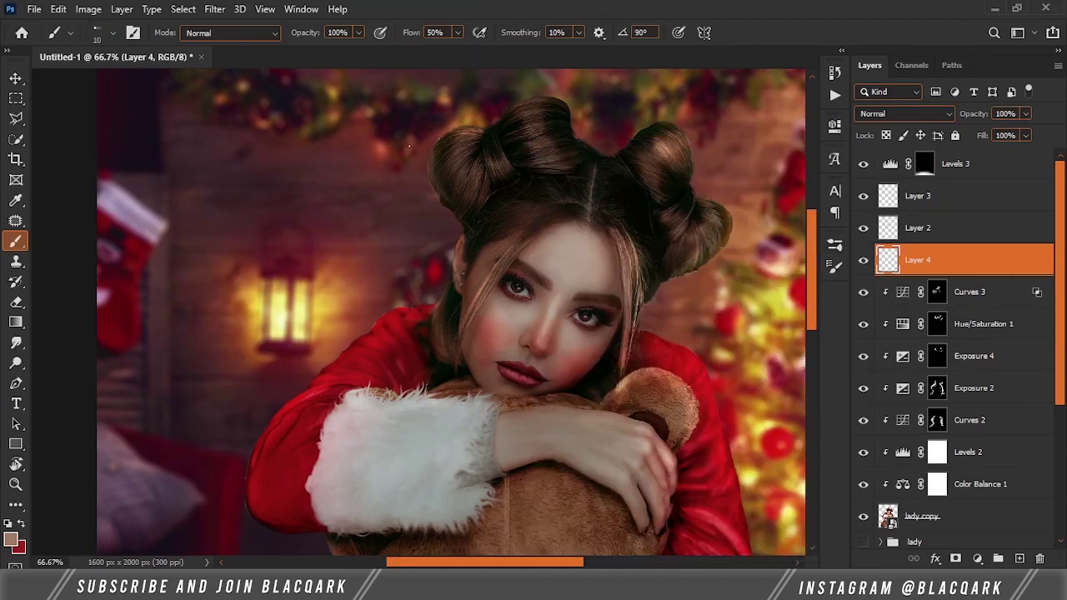
# Step: Paint hair strands with colours sampled from the hair, lantern and tree lights, at 94% opacity and 60% fill
pyautogui.keyDown('alt'); pyautogui.click(434, 153); pyautogui.keyUp('alt')
pyautogui.keyDown('alt'); pyautogui.click(336, 287); pyautogui.keyUp('alt')
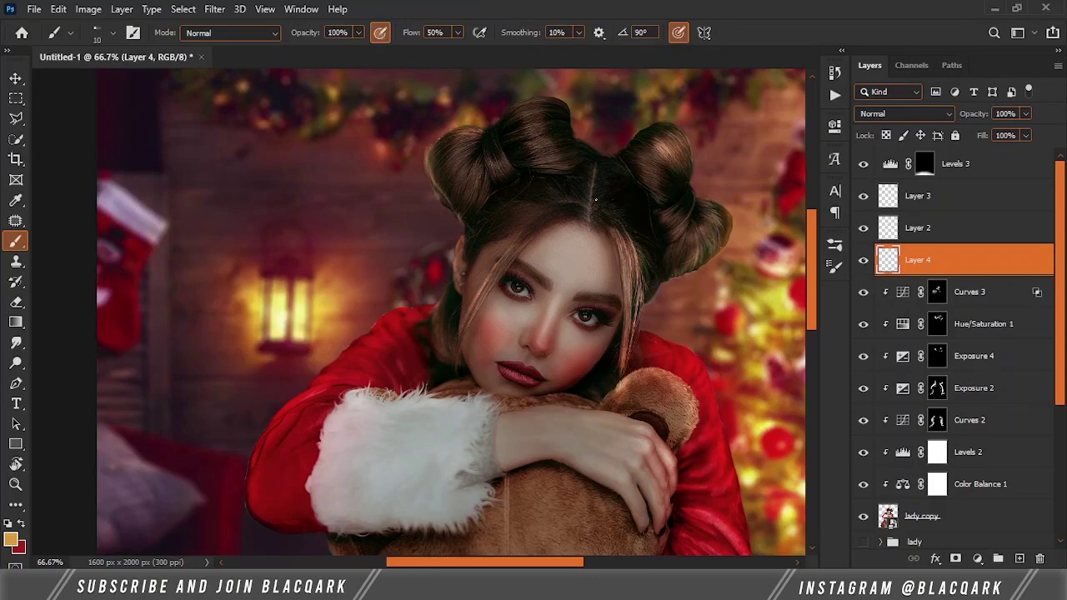
pyautogui.hotkey('ctrl', '-')
pyautogui.press('x')
pyautogui.press('e')
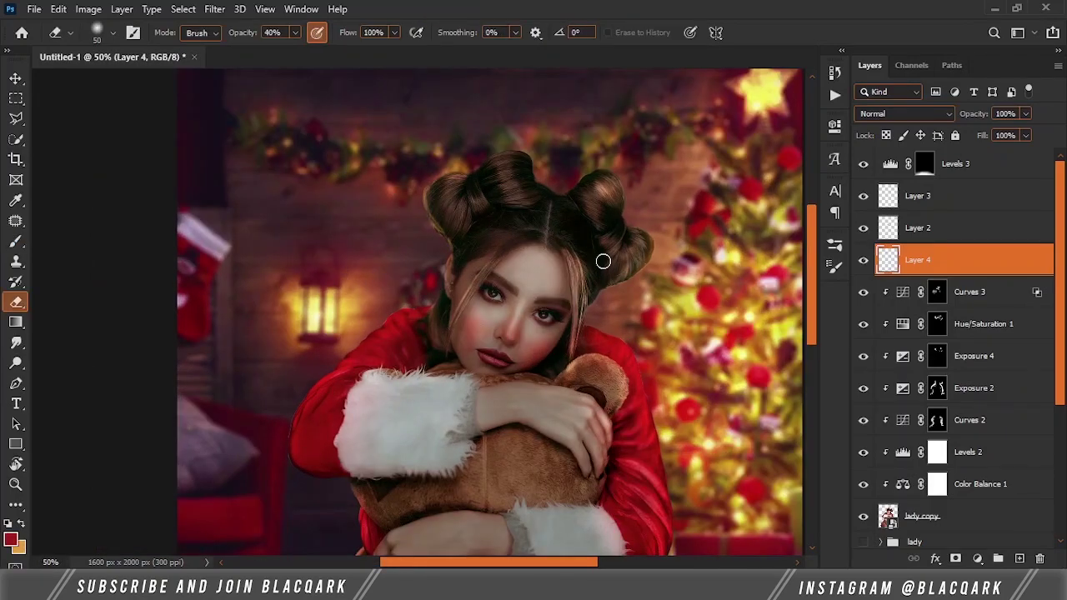
pyautogui.press('b')
pyautogui.keyDown('alt'); pyautogui.click(721, 229); pyautogui.keyUp('alt')
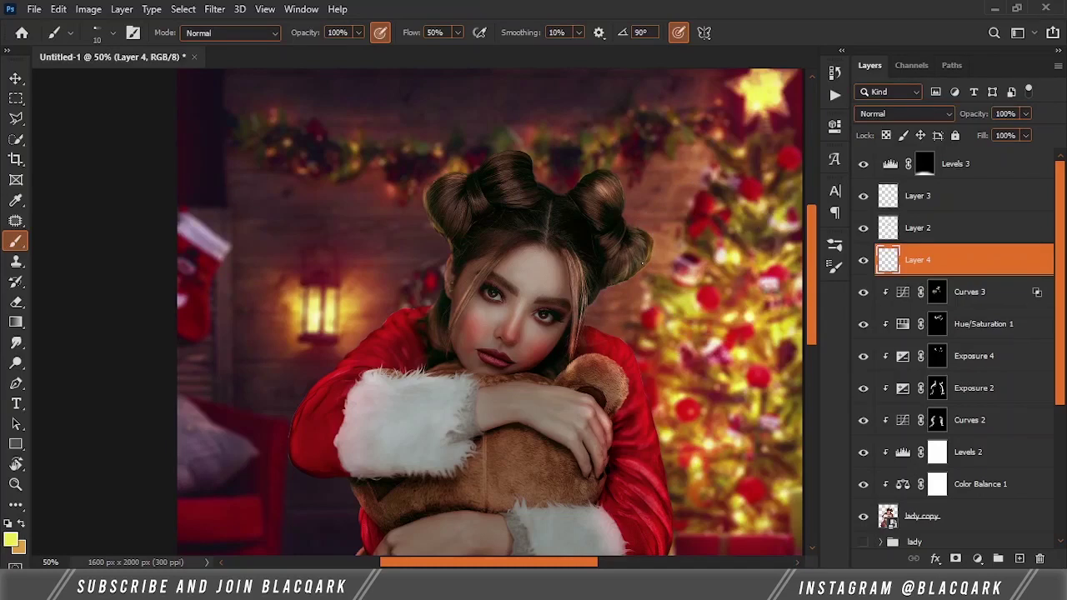
pyautogui.hotkey('ctrl', '-')
pyautogui.hotkey('ctrl', '-')
pyautogui.moveTo(974, 114); pyautogui.dragTo(954, 128)
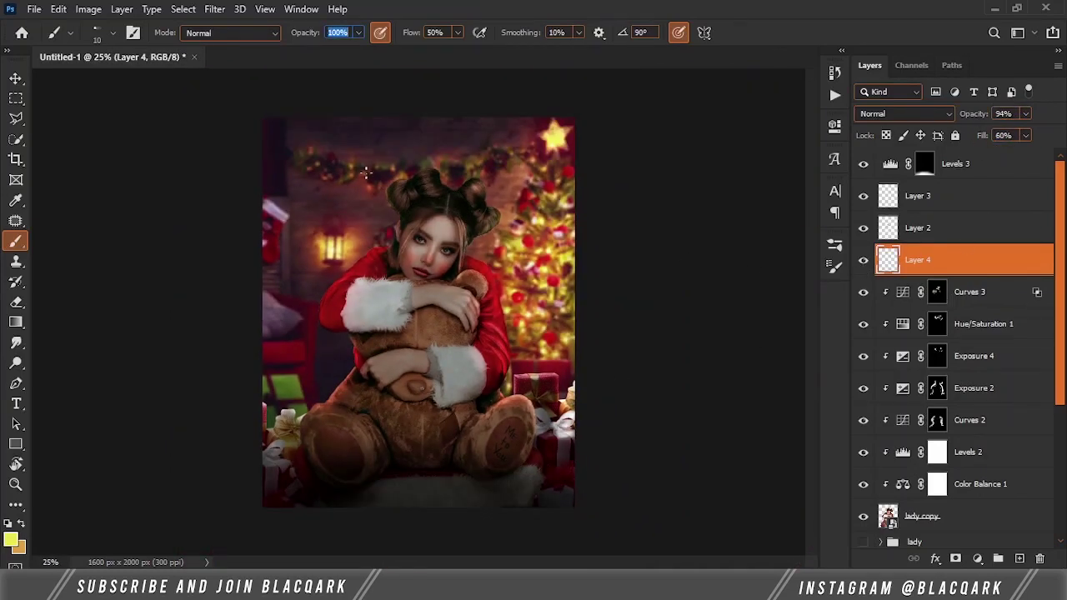
# Step: Add a new empty layer just above the IMG_5188 background
pyautogui.scroll(-5, 1000, 416)
pyautogui.click(922, 500)
pyautogui.click(1018, 558)
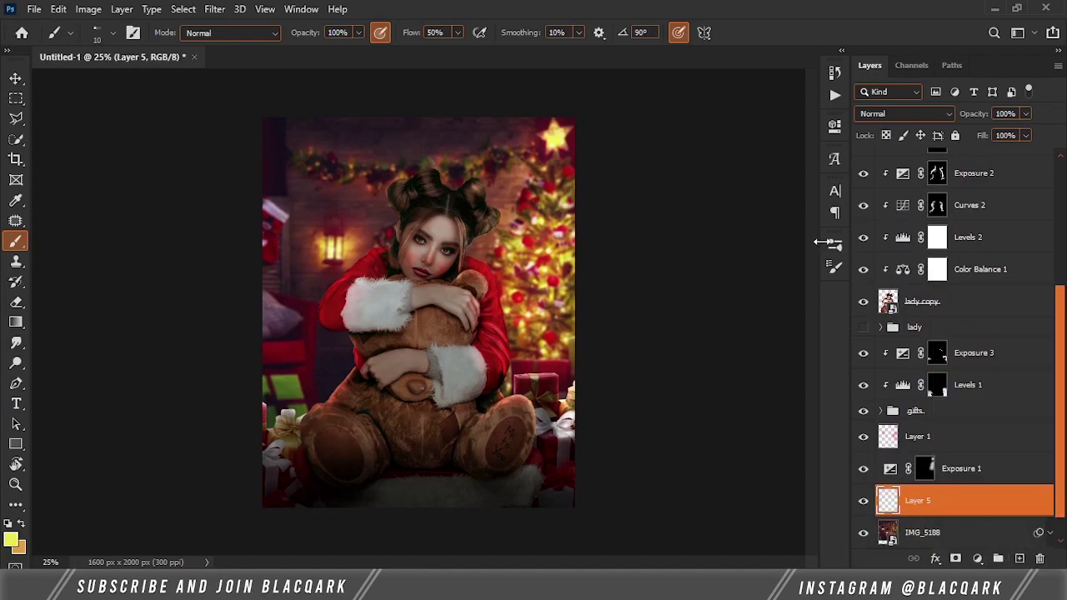
# Step: Choose the cloud brush at size 700 and target the Levels 3 layer
pyautogui.click(834, 244)
pyautogui.scroll(3, 817, 366)
pyautogui.scroll(3, 817, 367)
pyautogui.click(501, 359)
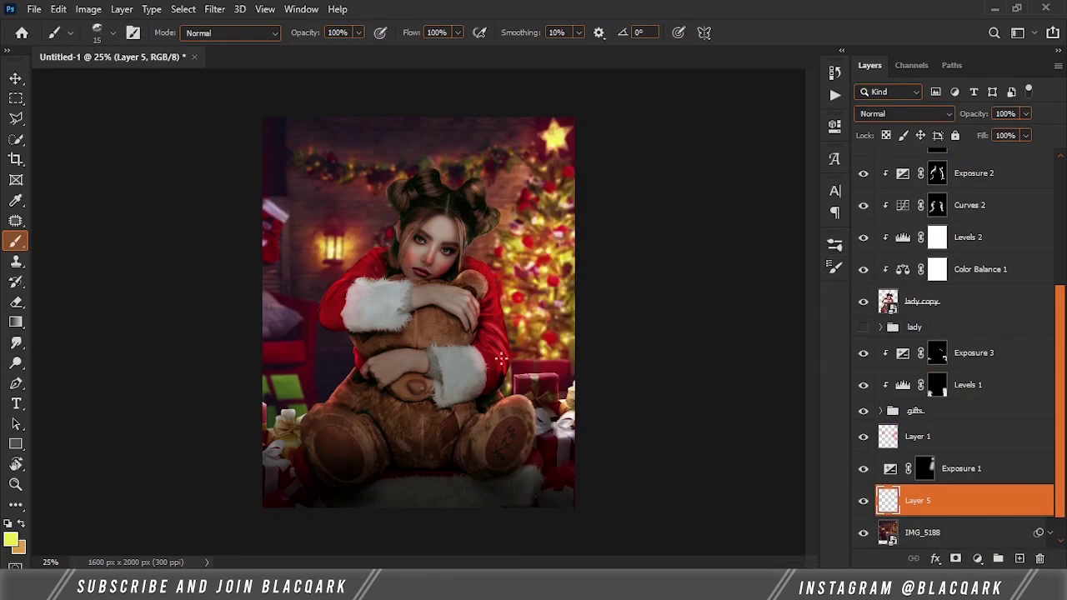
pyautogui.press(']')
pyautogui.press(']')
pyautogui.press(']')
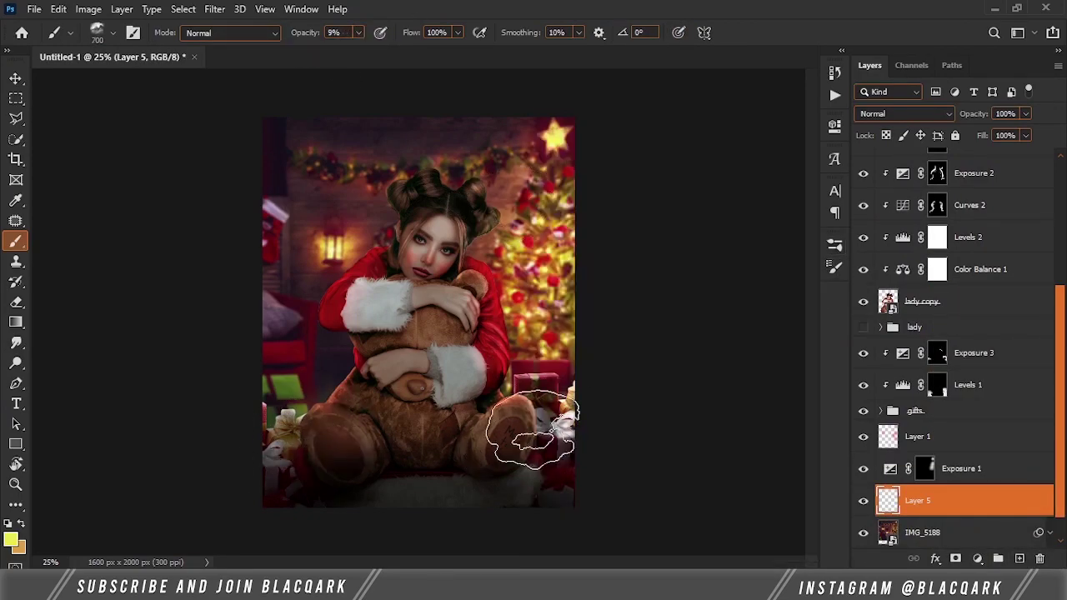
pyautogui.scroll(5, 977, 172)
pyautogui.click(977, 172)
# Step: Place the IMG_1529 particle image from the Pictures 'texture and PNGs' folder into the composite
pyautogui.click(83, 508)
pyautogui.click(84, 307)
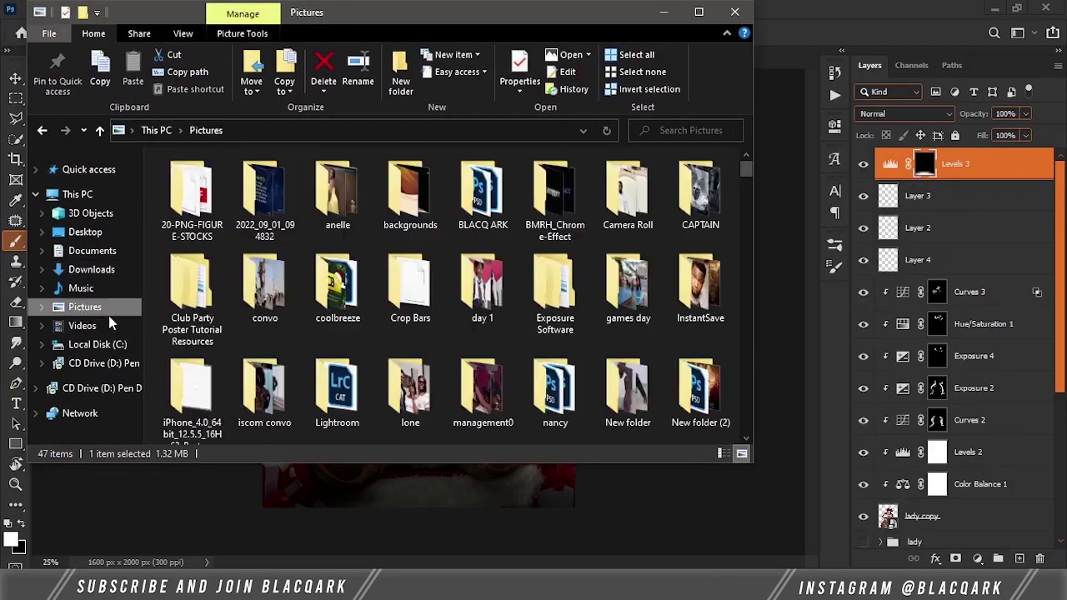
pyautogui.scroll(-5, 450, 300)
pyautogui.click(269, 215)
pyautogui.doubleClick(269, 215)
pyautogui.moveTo(731, 419); pyautogui.dragTo(874, 246)
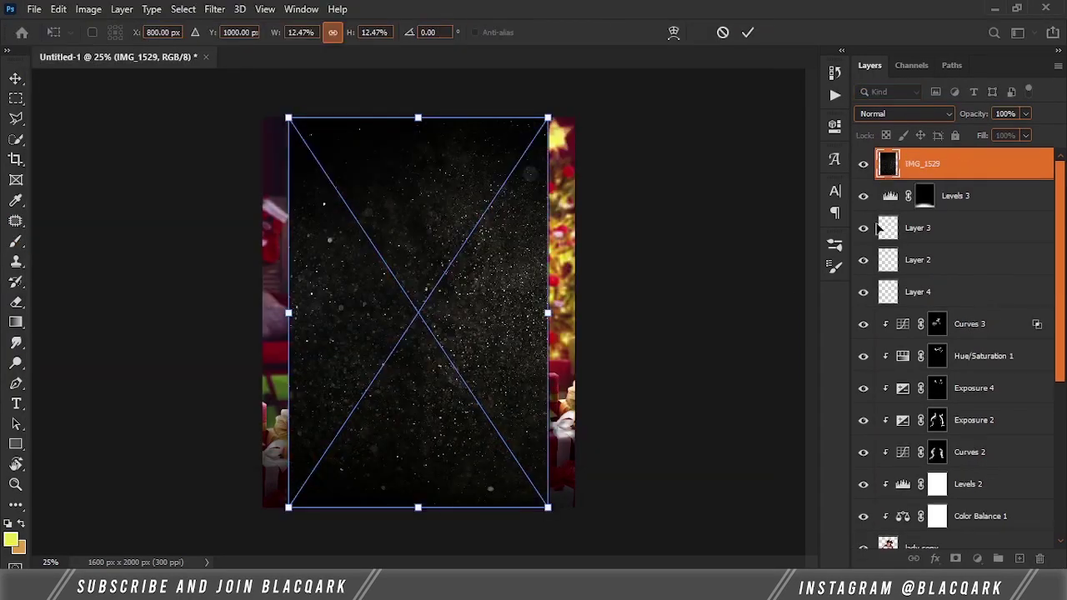
pyautogui.hotkey('alt', 'shift', 'g')
# Step: Set the particle layer to Lighten with a black mask, revealing sparkles in the lower-left
pyautogui.press('Return')
pyautogui.keyDown('alt'); pyautogui.click(976, 558); pyautogui.keyUp('alt')
pyautogui.press('d')
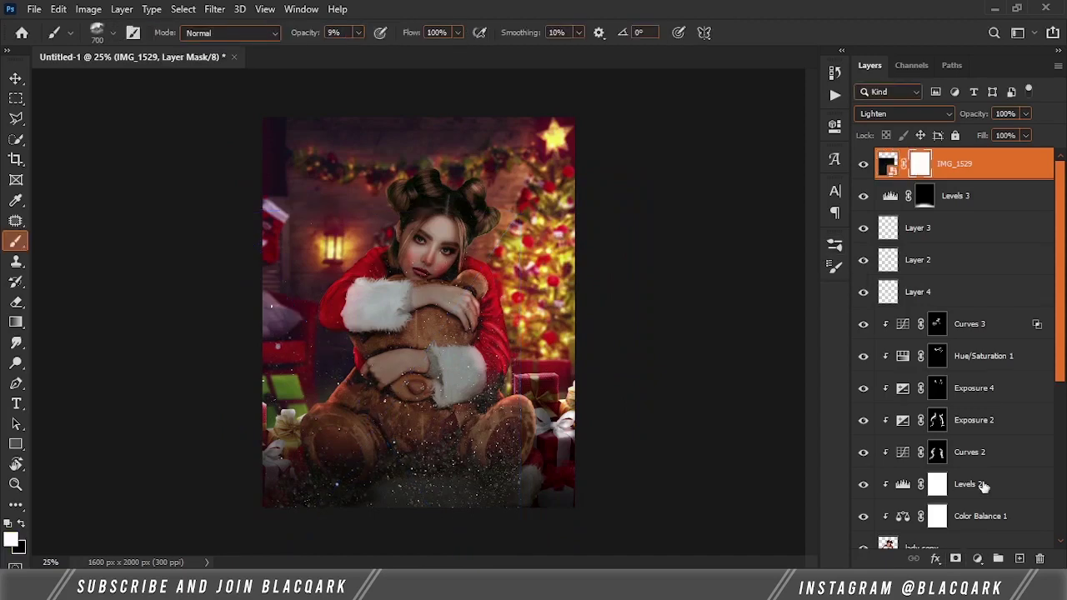
pyautogui.moveTo(356, 353); pyautogui.dragTo(287, 447)
# Step: Duplicate the particle layer and rotate the copy about 29 degrees
pyautogui.hotkey('ctrl', 'j')
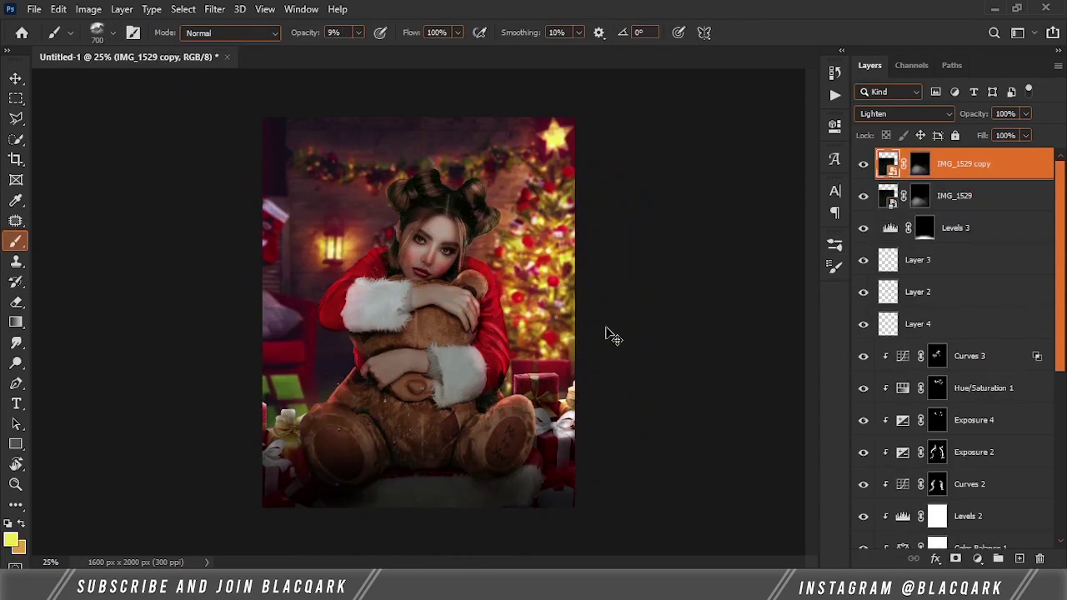
pyautogui.hotkey('ctrl', 't')
pyautogui.moveTo(605, 364); pyautogui.dragTo(536, 383)
pyautogui.press('Return')
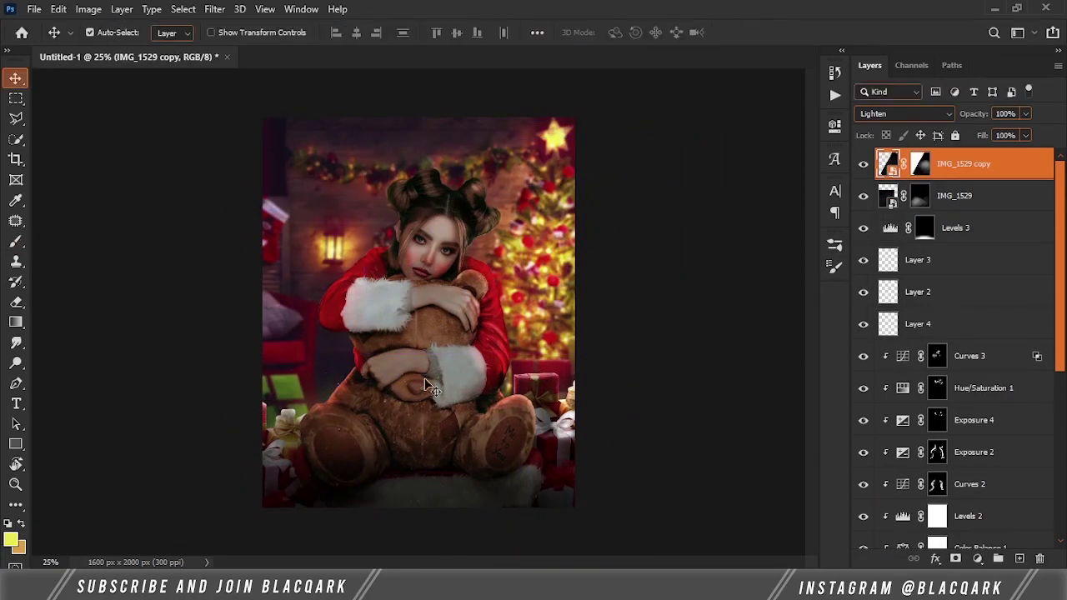
# Step: Add a Color Lookup adjustment layer using 3Strip.look
pyautogui.press('b')
pyautogui.press('d')
pyautogui.click(976, 559)
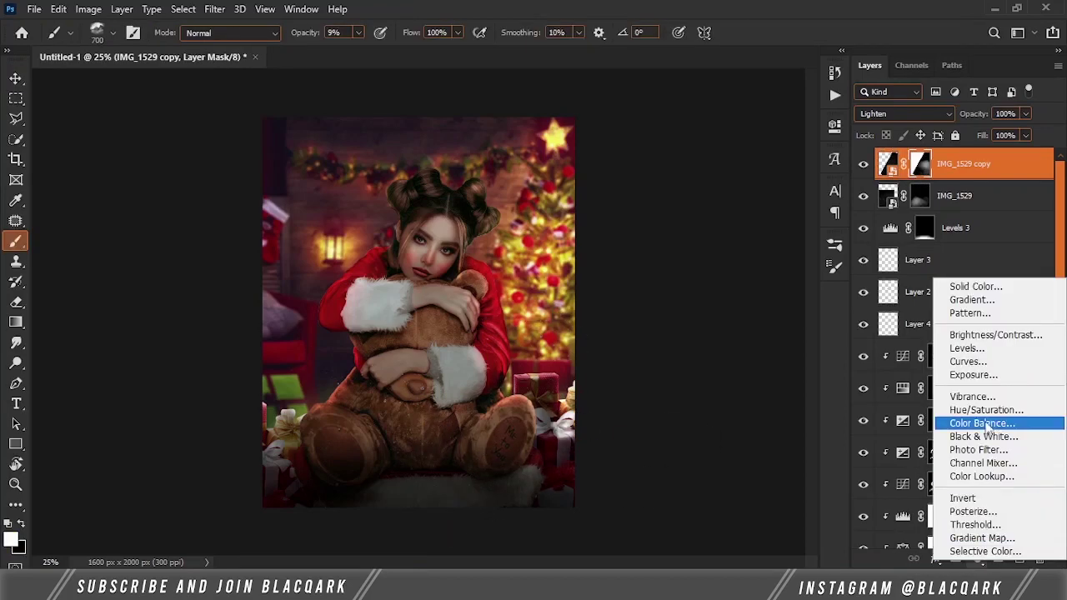
pyautogui.click(981, 476)
pyautogui.click(791, 173)
pyautogui.click(901, 83)
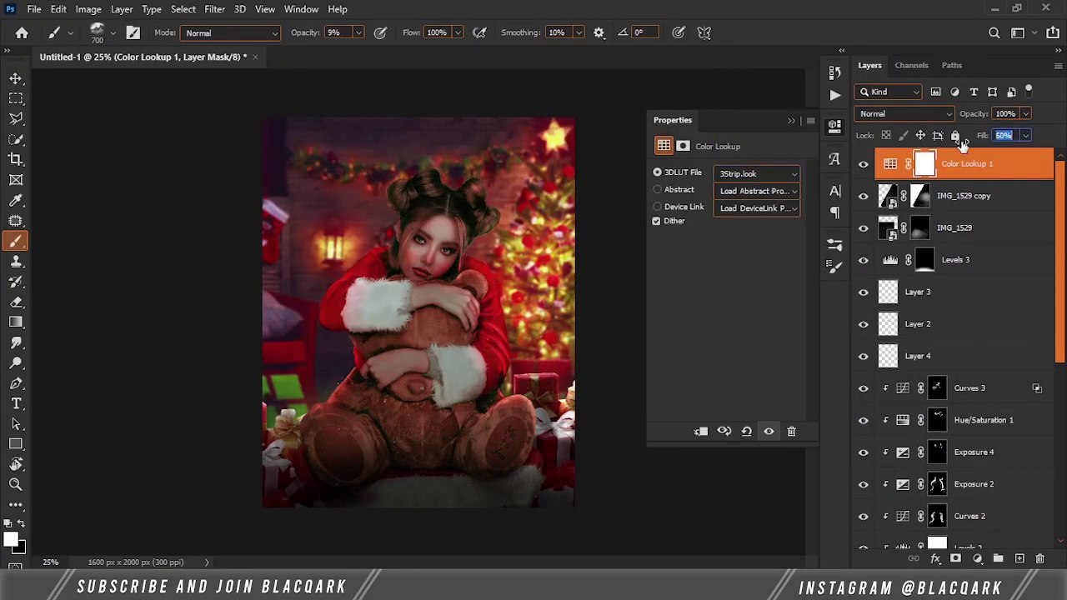
# Step: Add a second Color Lookup with 2Strip.look at 68% opacity
pyautogui.click(977, 559)
pyautogui.click(981, 476)
pyautogui.click(791, 172)
pyautogui.click(761, 105)
pyautogui.moveTo(988, 113); pyautogui.dragTo(967, 115)
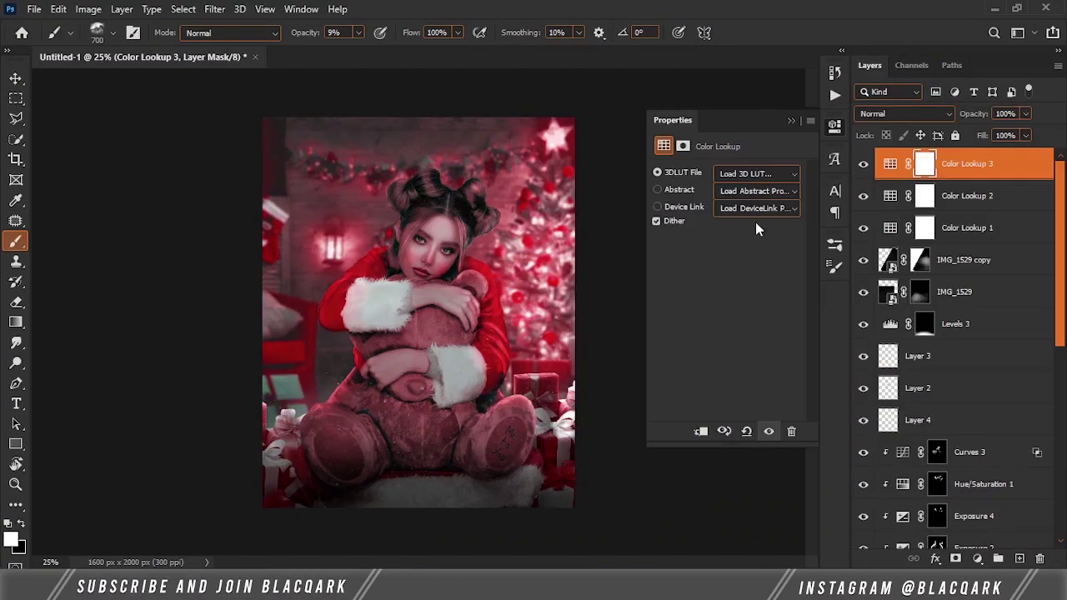
# Step: Browse the lookup tables to DropBlues.3DL, then merge all visible layers into Layer 6
pyautogui.scroll(-5, 766, 172)
pyautogui.scroll(-2, 766, 173)
pyautogui.scroll(-4, 769, 175)
pyautogui.scroll(-5, 768, 175)
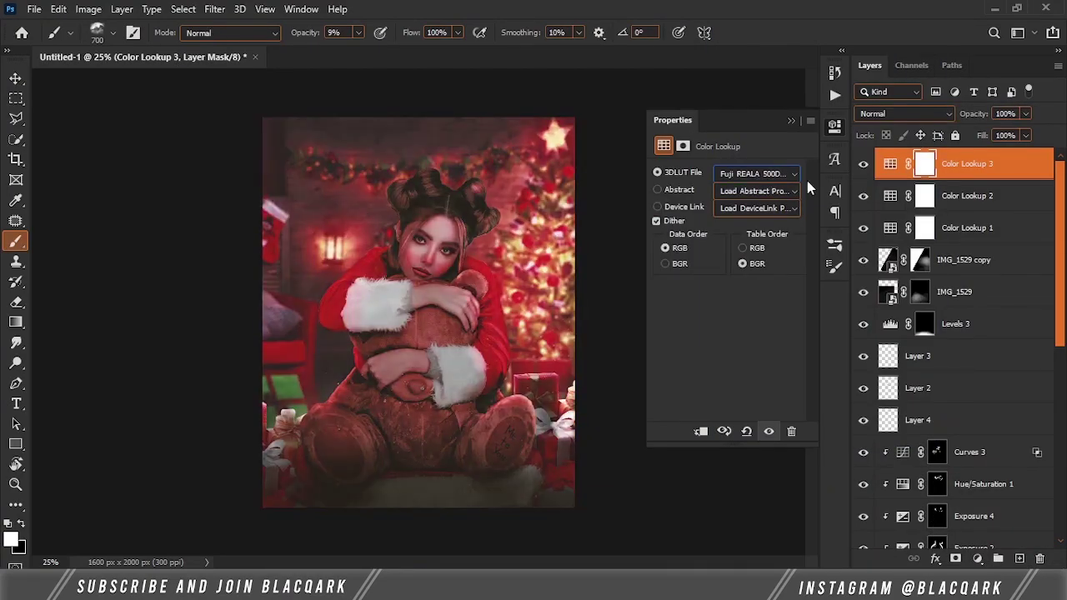
pyautogui.press('Down')
pyautogui.press('Down')
pyautogui.press('Down')
pyautogui.press('Down')
pyautogui.press('Up')
pyautogui.press('Up')
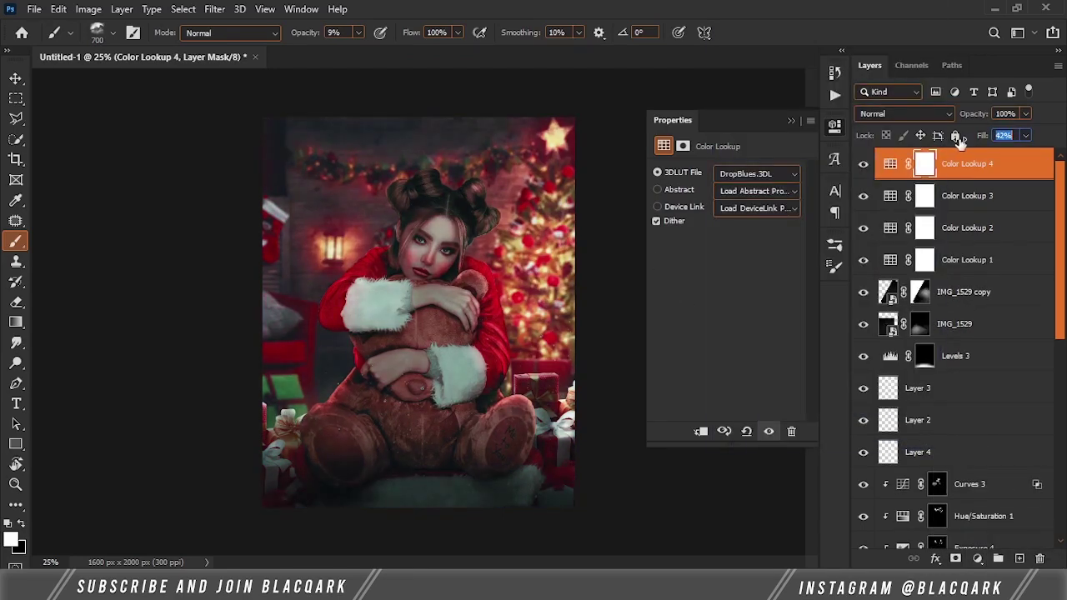
pyautogui.hotkey('ctrl', 'shift', 'alt', 'e')
# Step: Launch Color Efex Pro from the Nik Collection filters
pyautogui.press('v')
pyautogui.click(214, 9)
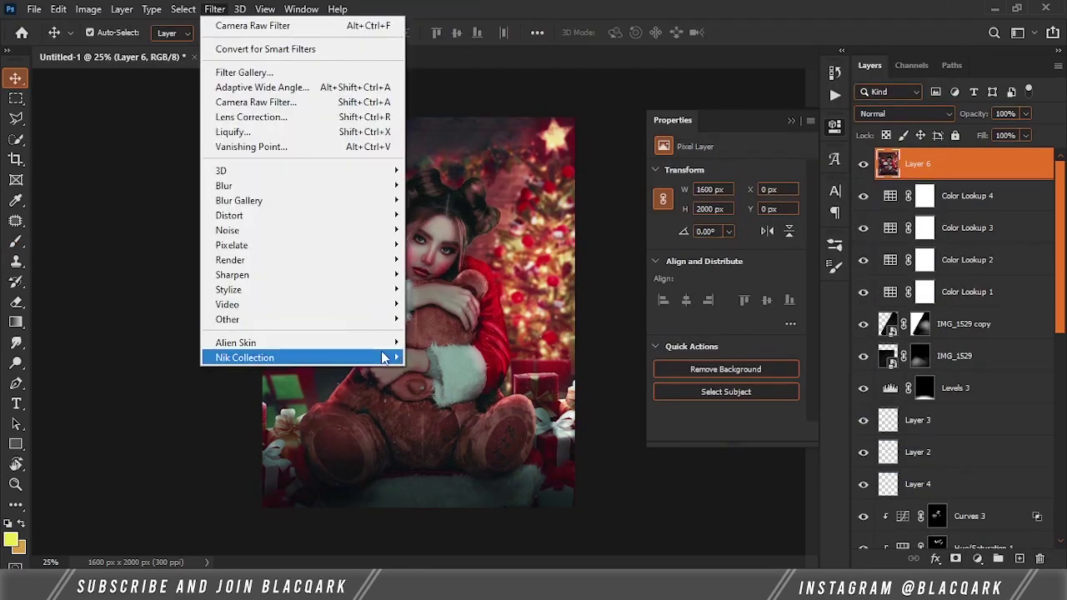
pyautogui.click(525, 284)
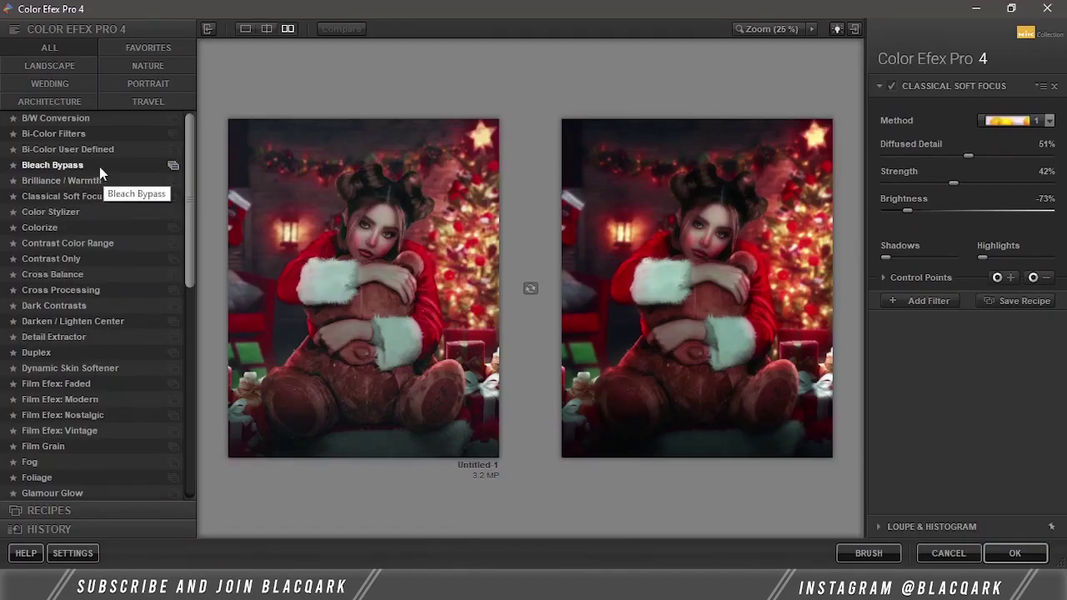
# Step: Apply Detail Extractor, then add Classical Soft Focus and try Cross Processing
pyautogui.click(54, 336)
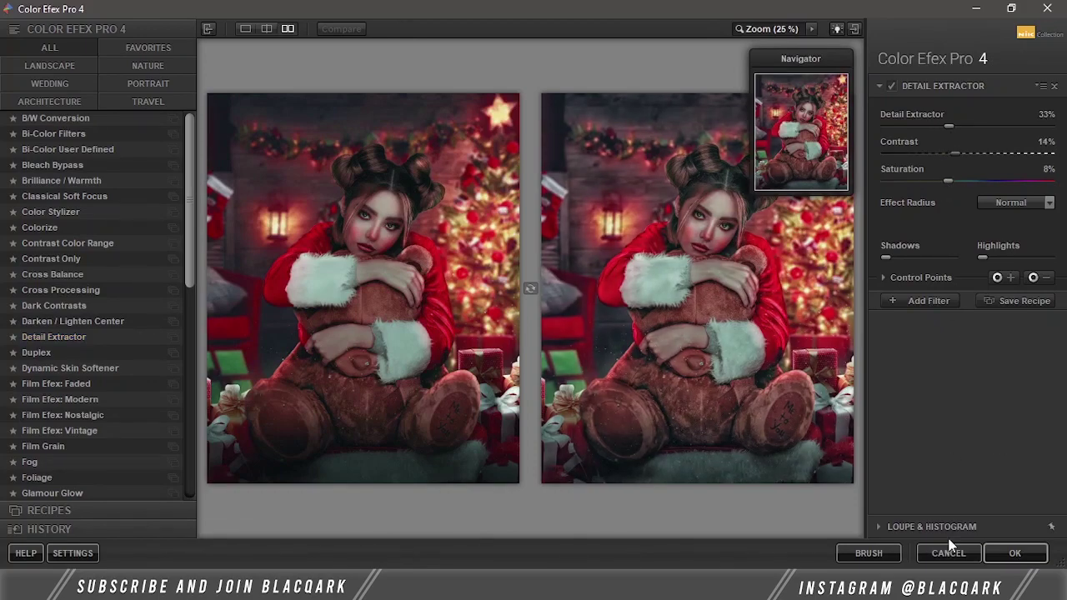
pyautogui.click(929, 300)
pyautogui.click(171, 196)
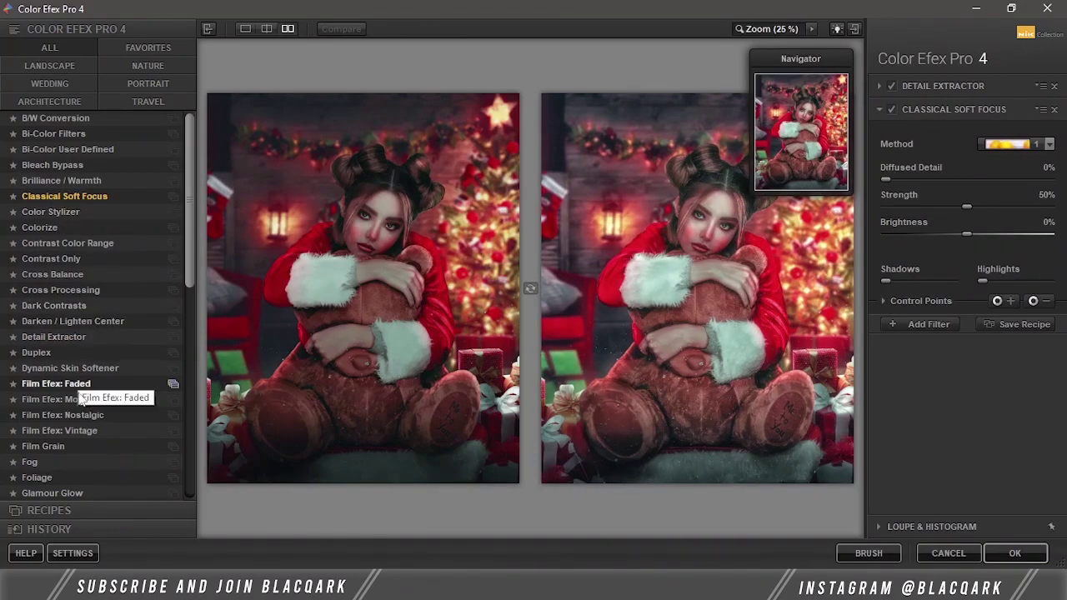
pyautogui.click(60, 290)
pyautogui.click(1015, 144)
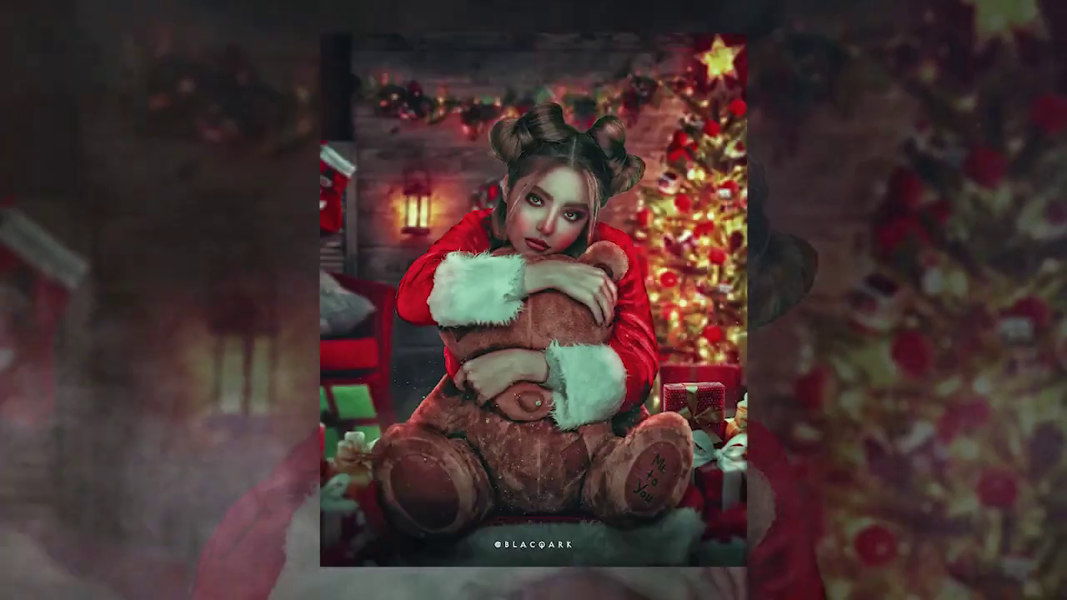